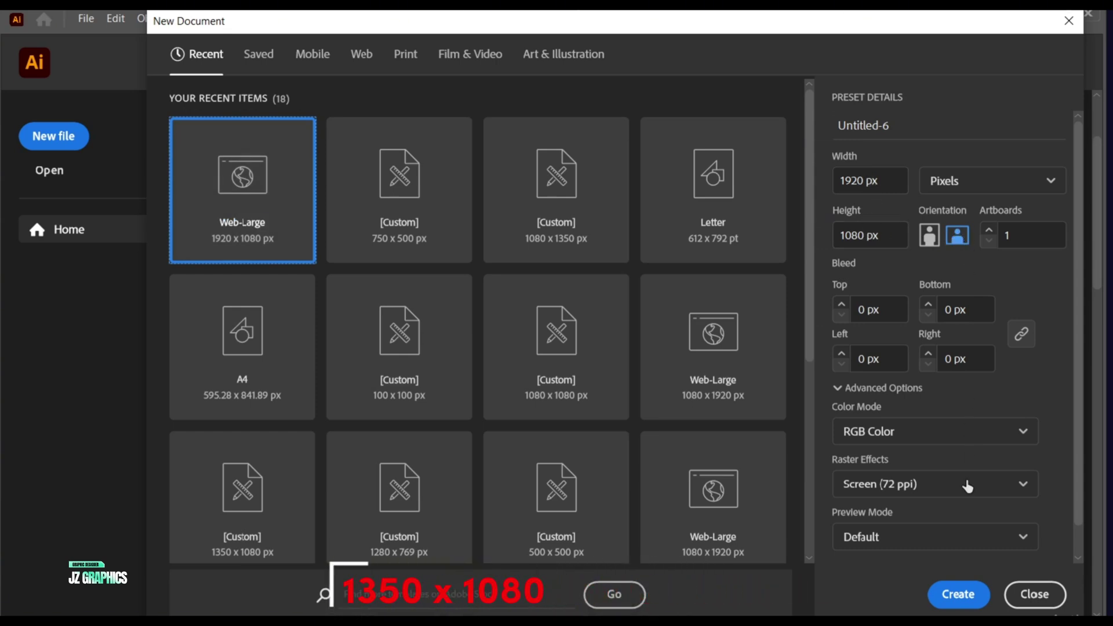
- Create a 1920 x 1080 px RGB document and place girl.png as a linked image in the middle of the artboard
click(968, 596)
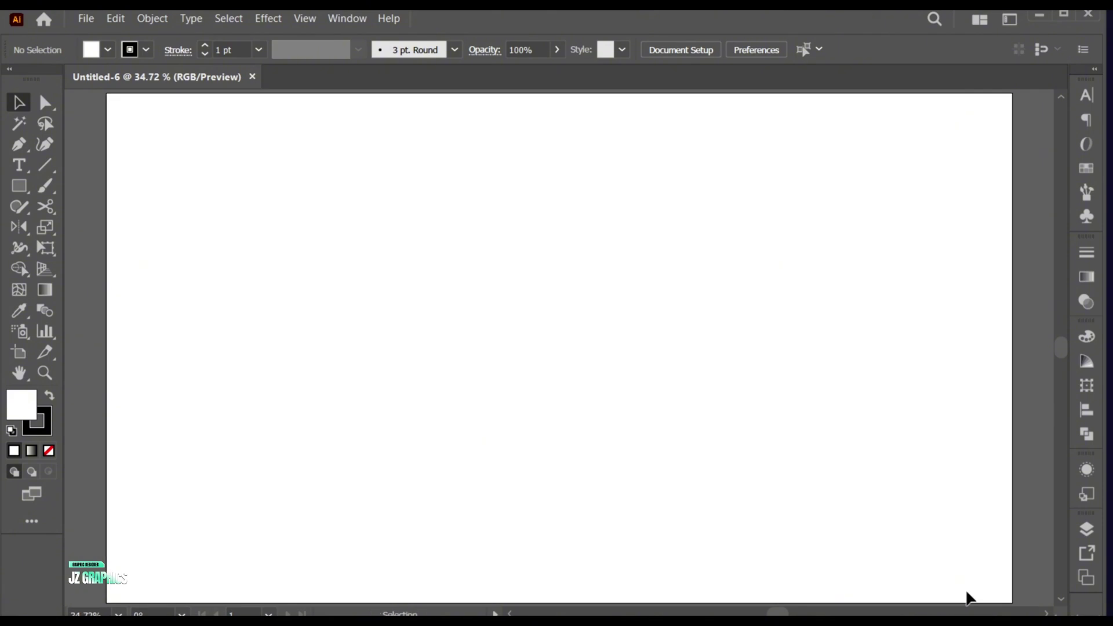
click(87, 20)
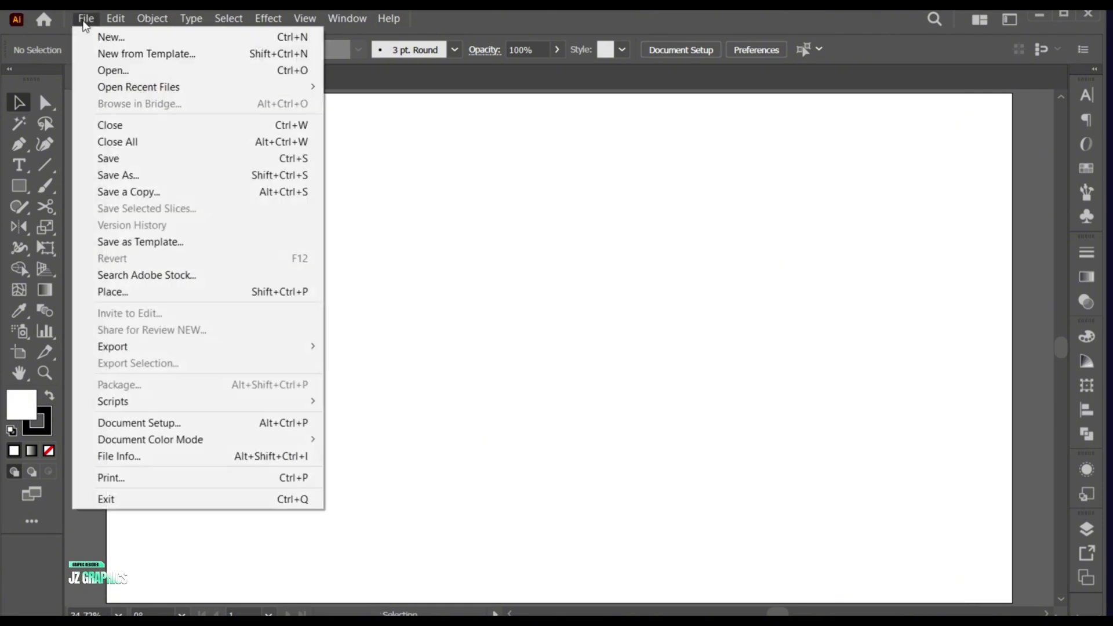
click(153, 291)
click(328, 264)
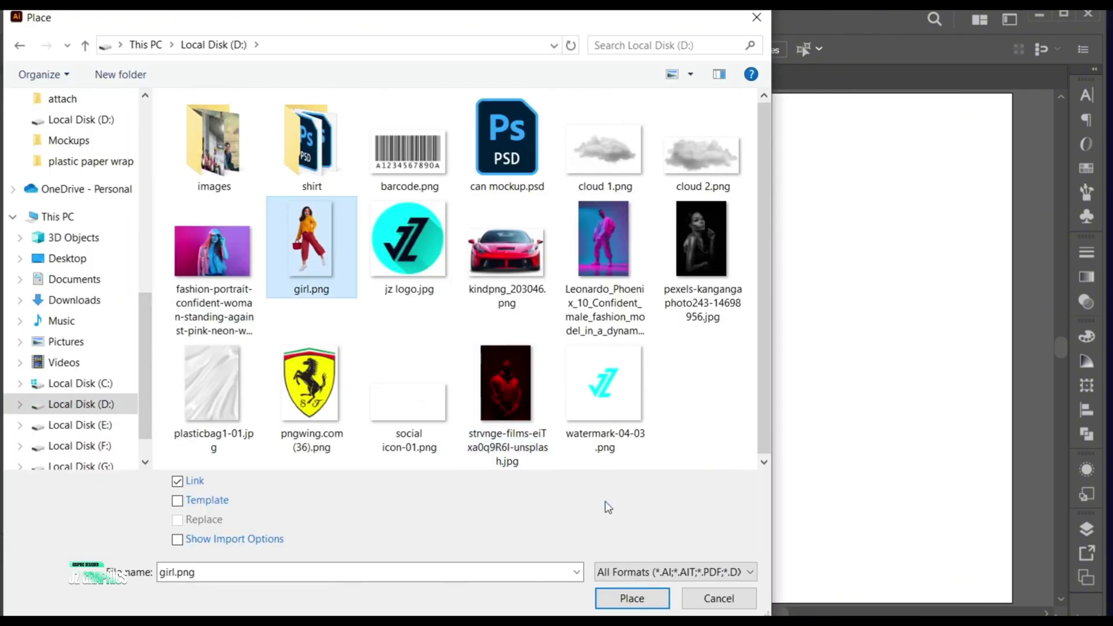
click(658, 604)
drag(452, 174, 636, 443)
drag(626, 326, 658, 335)
drag(576, 365, 613, 381)
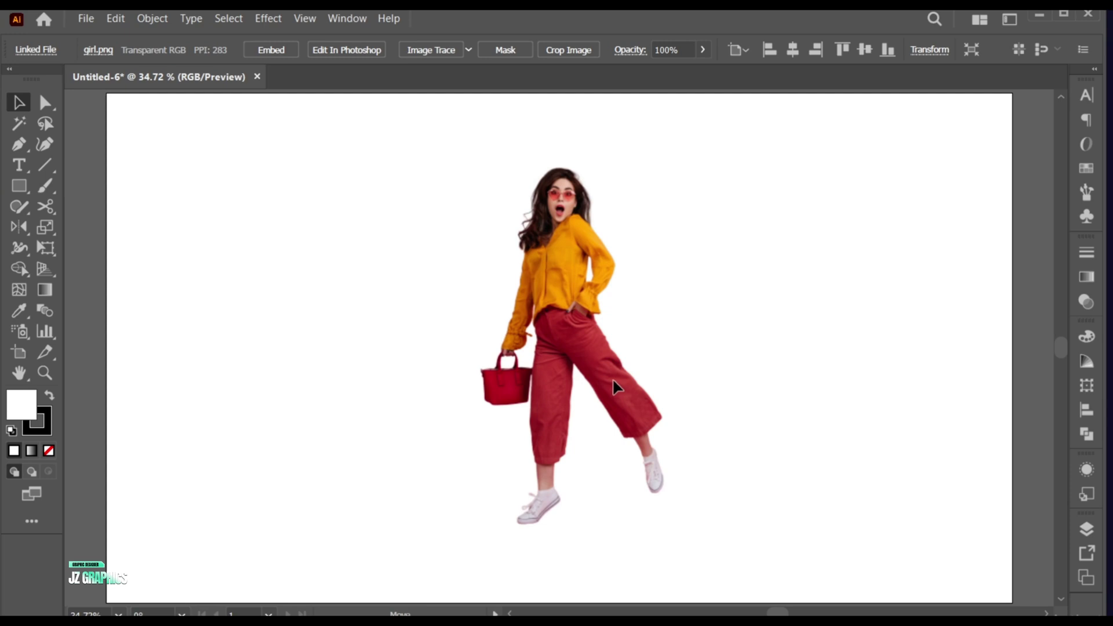
click(718, 387)
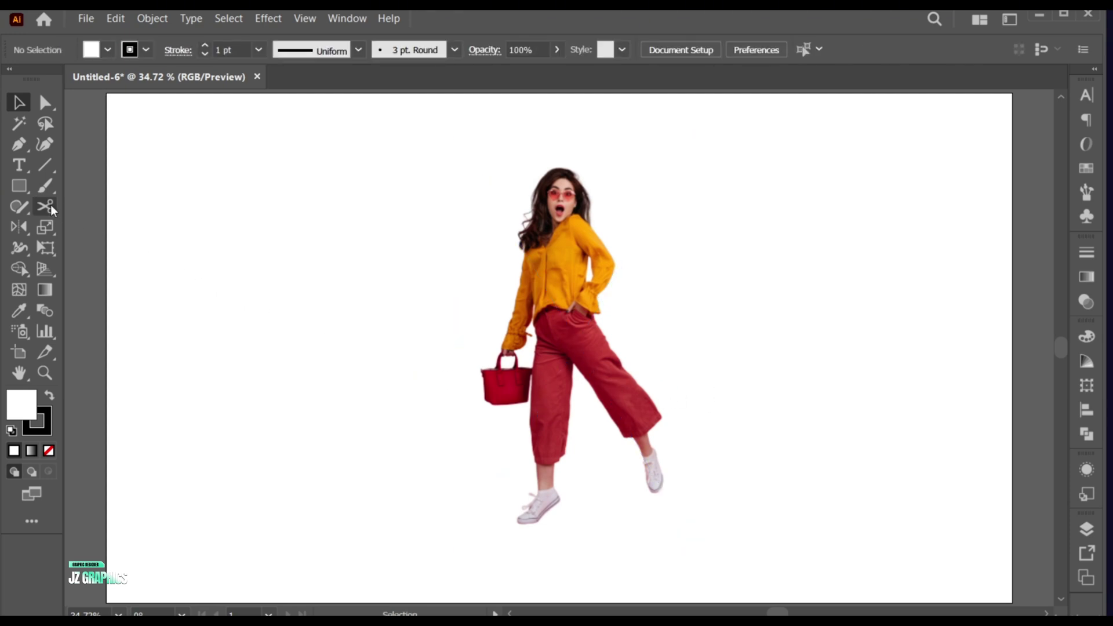
- Create a rectangle 1920 px wide and 1080 px high
click(26, 189)
click(143, 192)
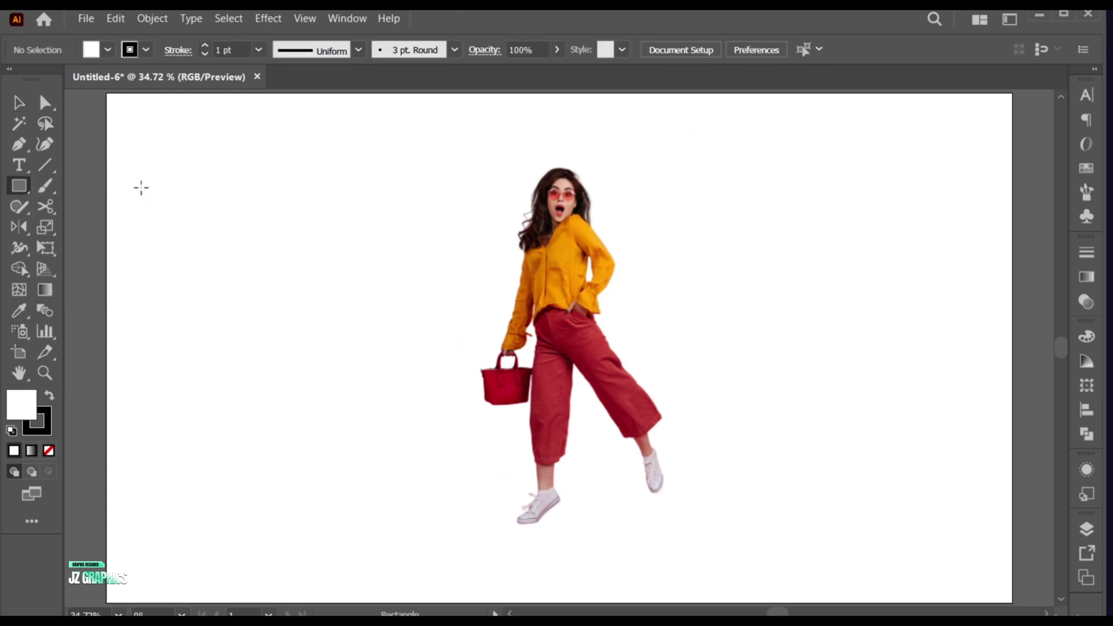
click(320, 211)
text(19)
key(Tab)
text(108)
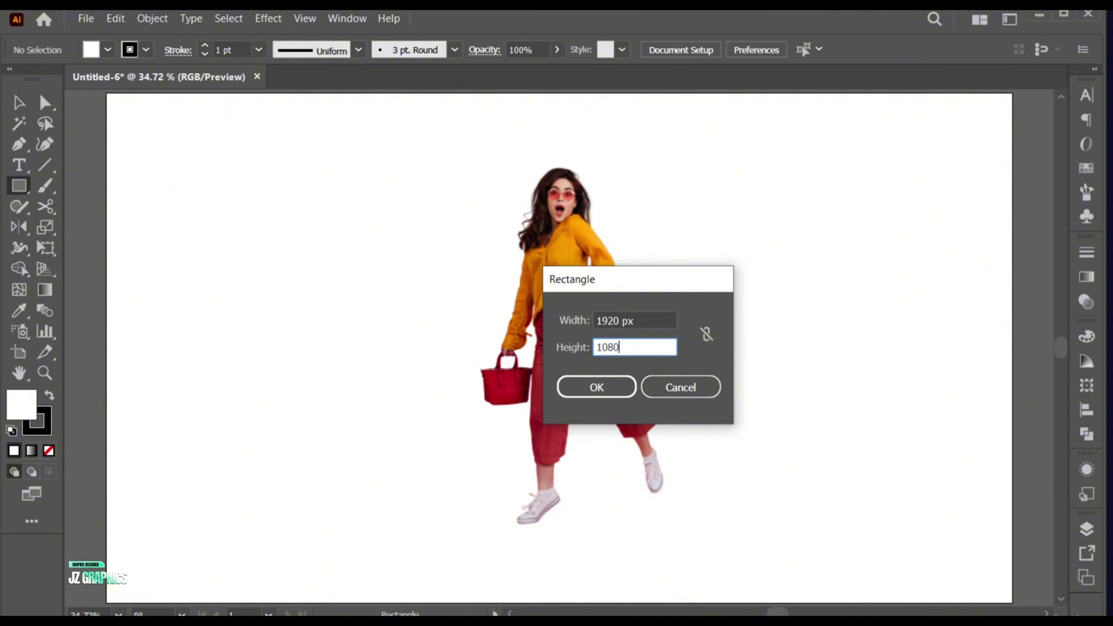
click(575, 390)
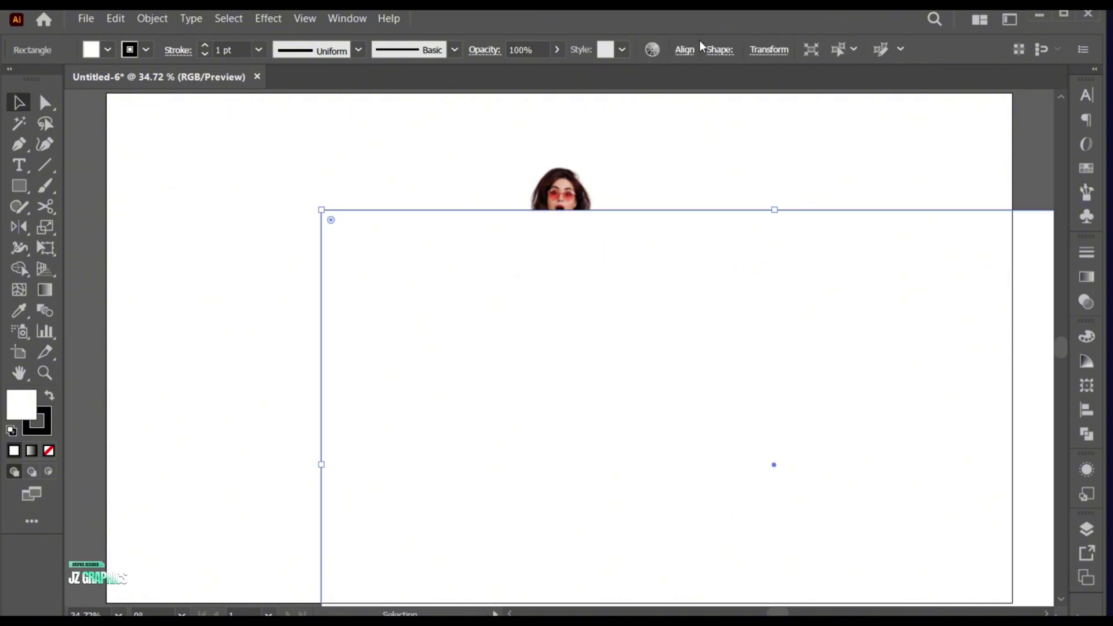
- Centre the rectangle horizontally and vertically on the artboard
click(684, 50)
click(538, 100)
click(647, 99)
click(684, 50)
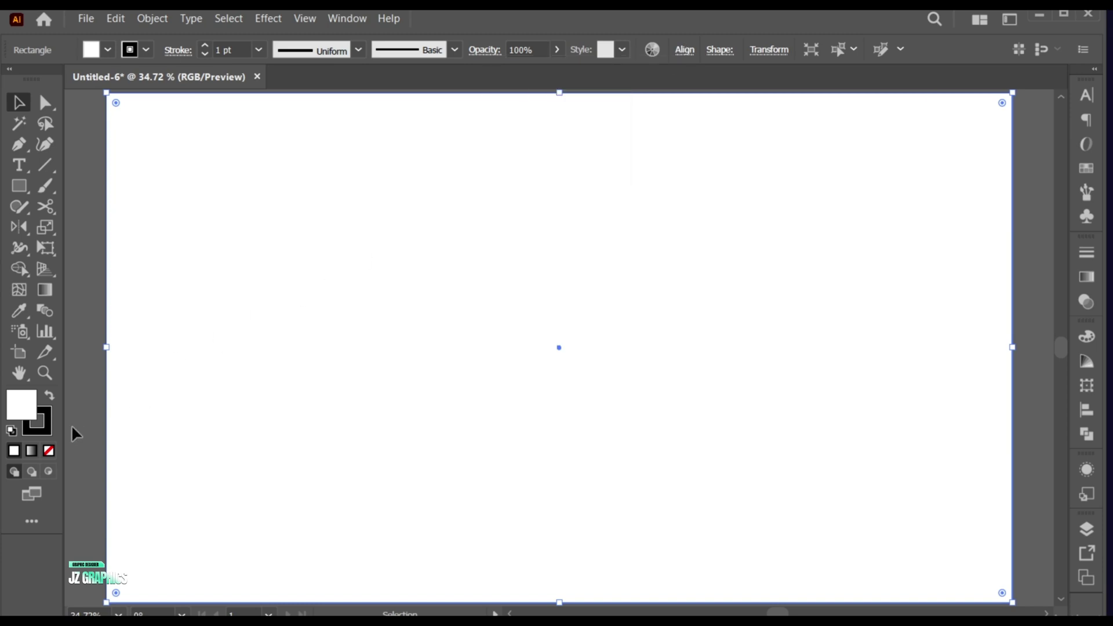
- Remove the rectangle's stroke and send it to the back behind the girl image
click(48, 450)
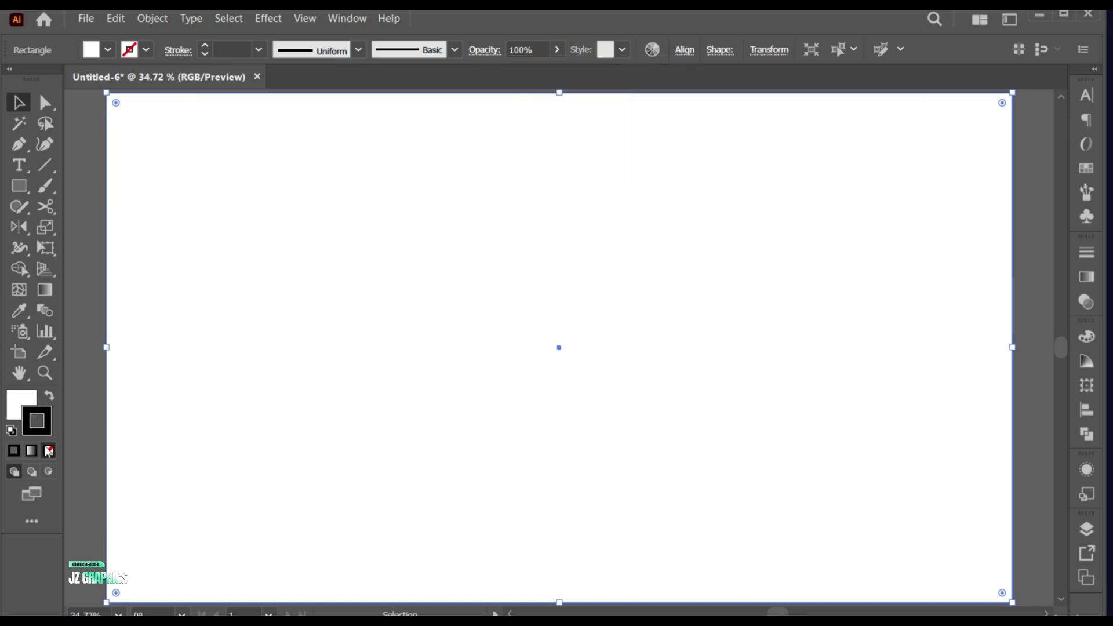
click(28, 403)
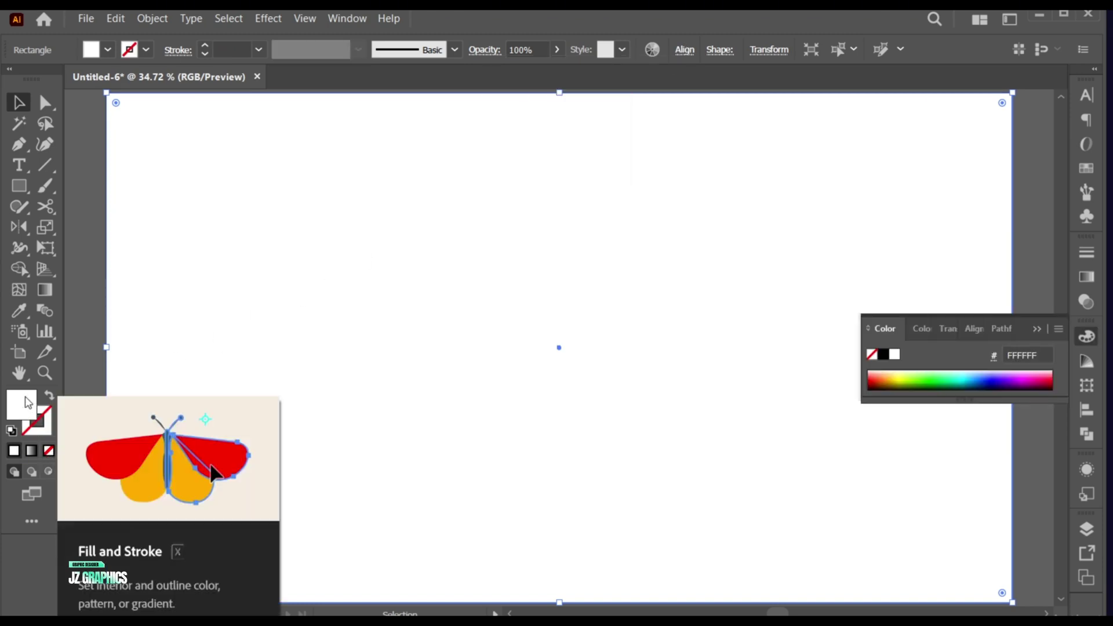
right_click(284, 116)
mouse_move(356, 483)
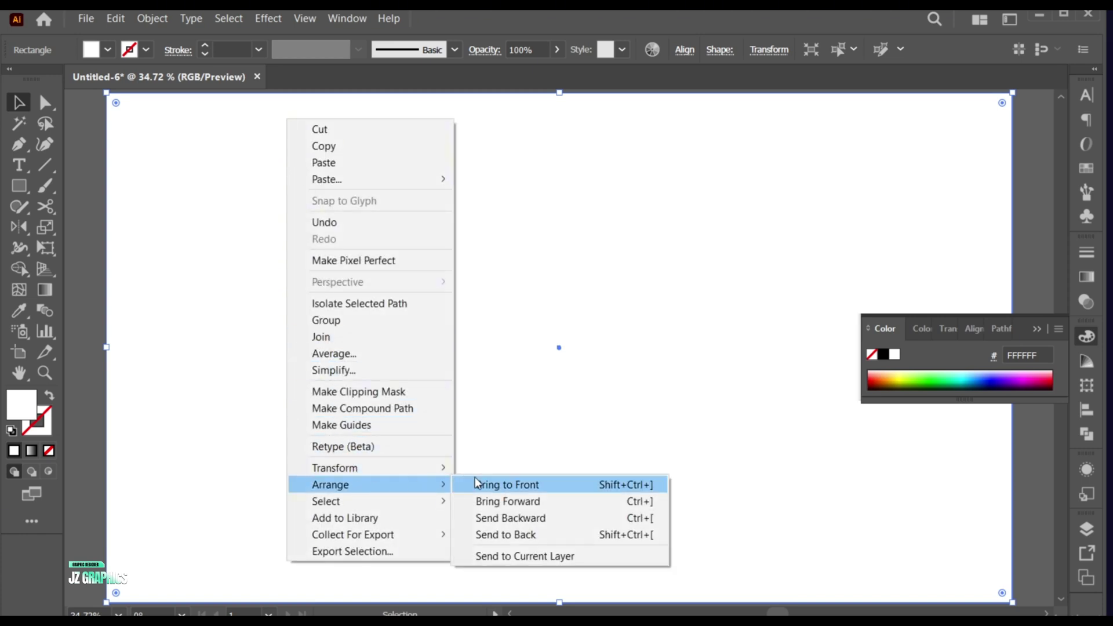
click(505, 534)
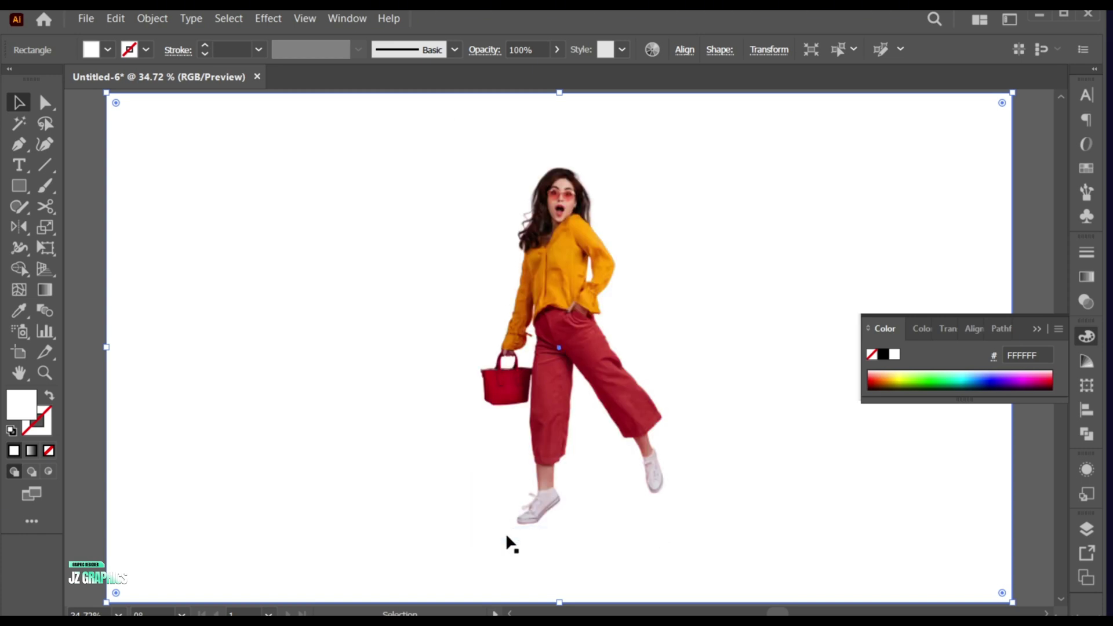
click(1038, 330)
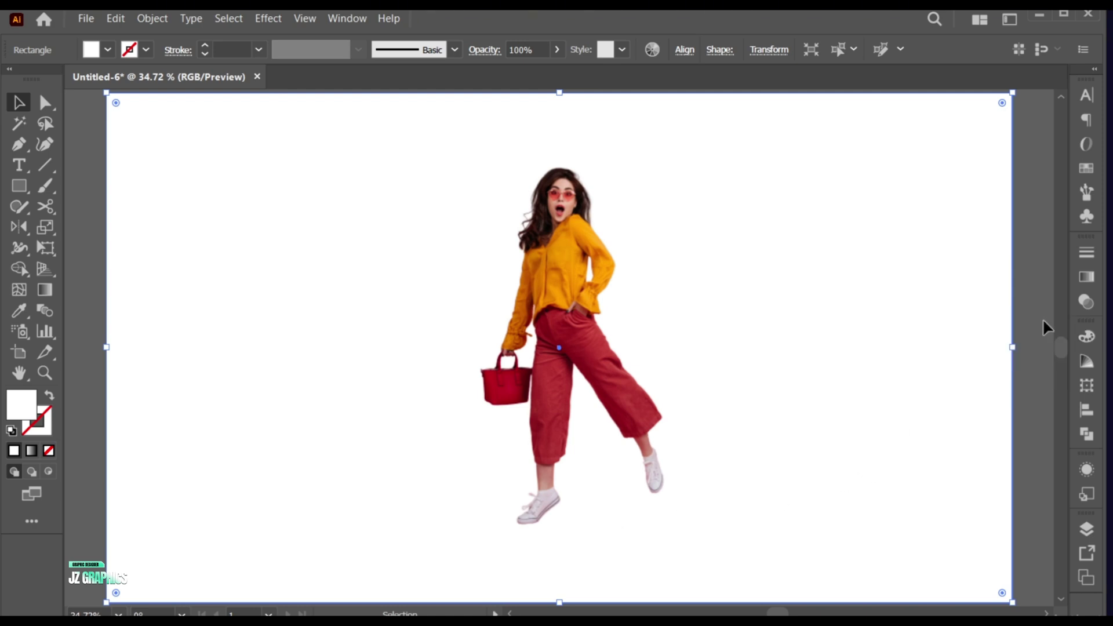
- Fill the rectangle with a linear gradient, sampling the end stop from the red handbag and the start stop from the yellow blouse
click(1085, 278)
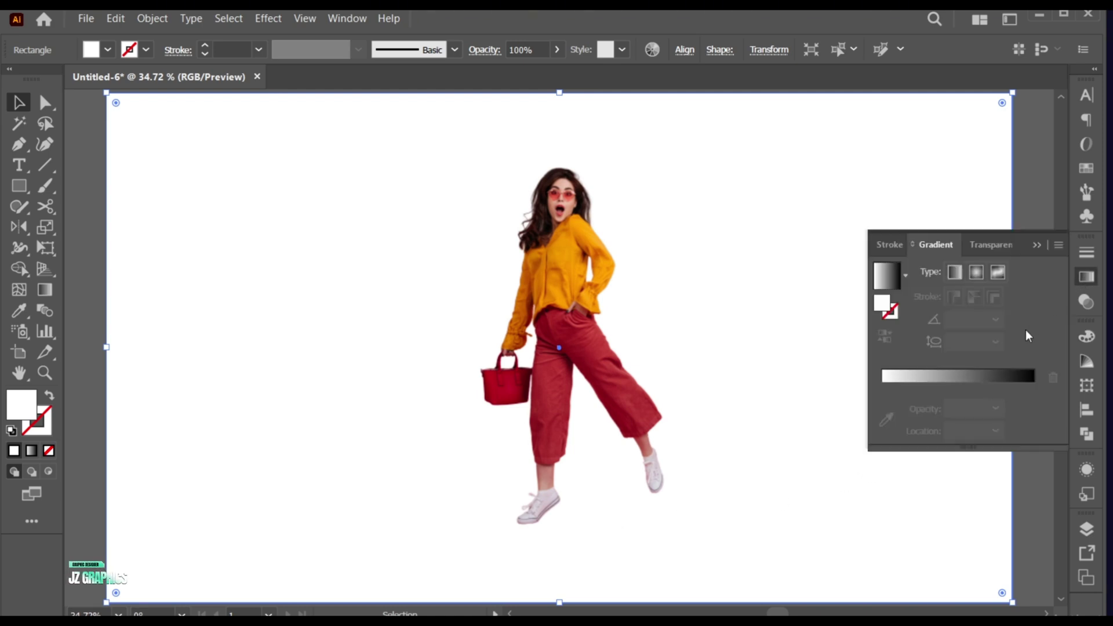
click(973, 378)
click(1033, 407)
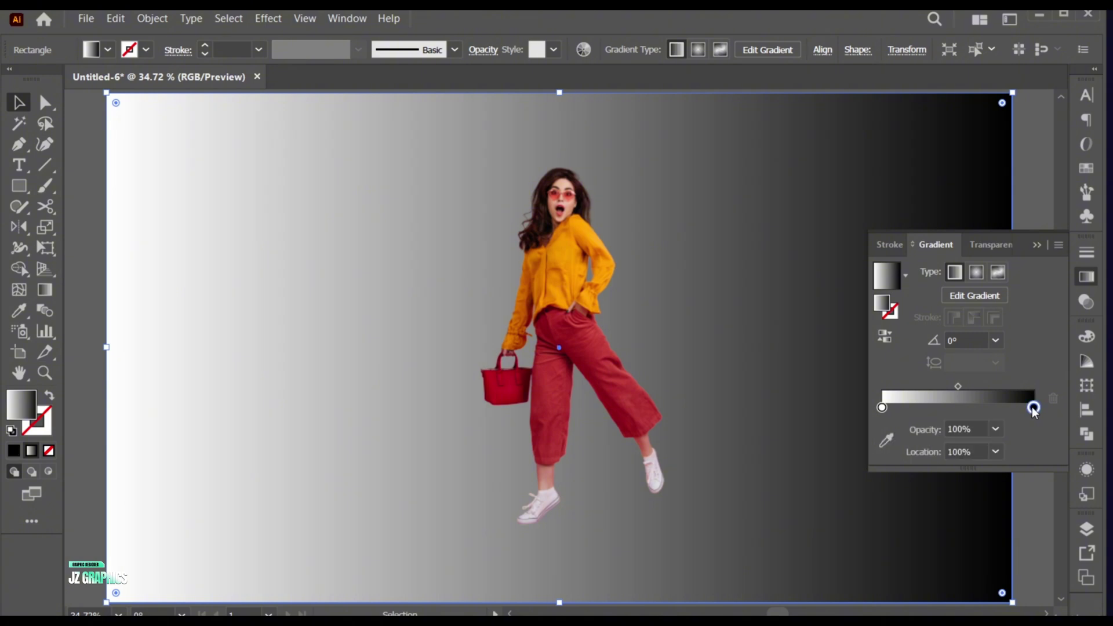
click(887, 440)
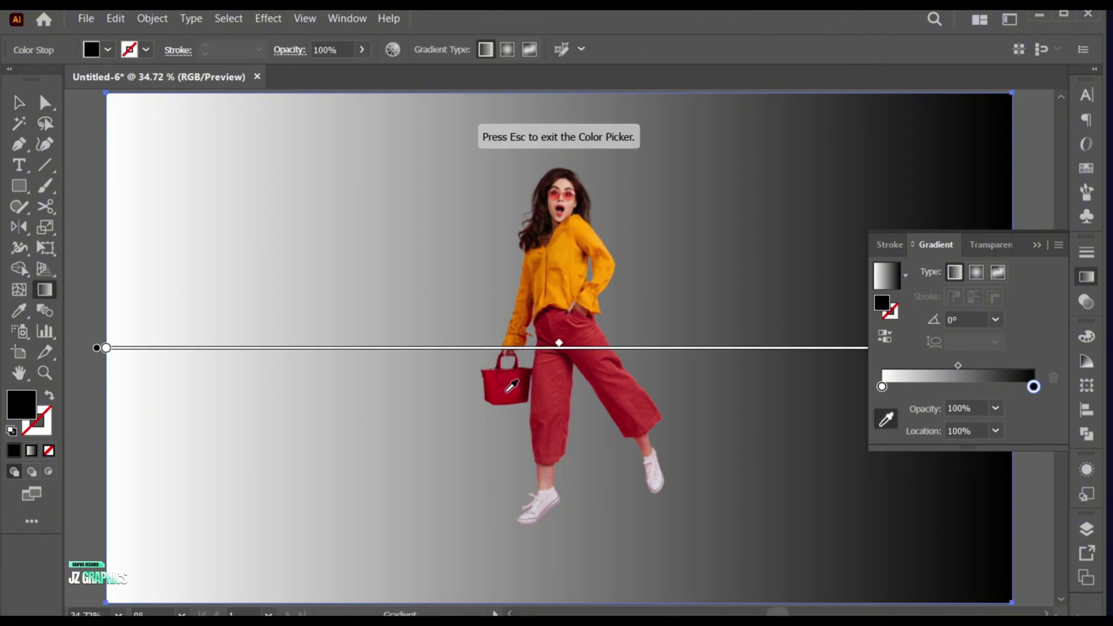
click(509, 389)
drag(882, 386, 884, 388)
click(885, 387)
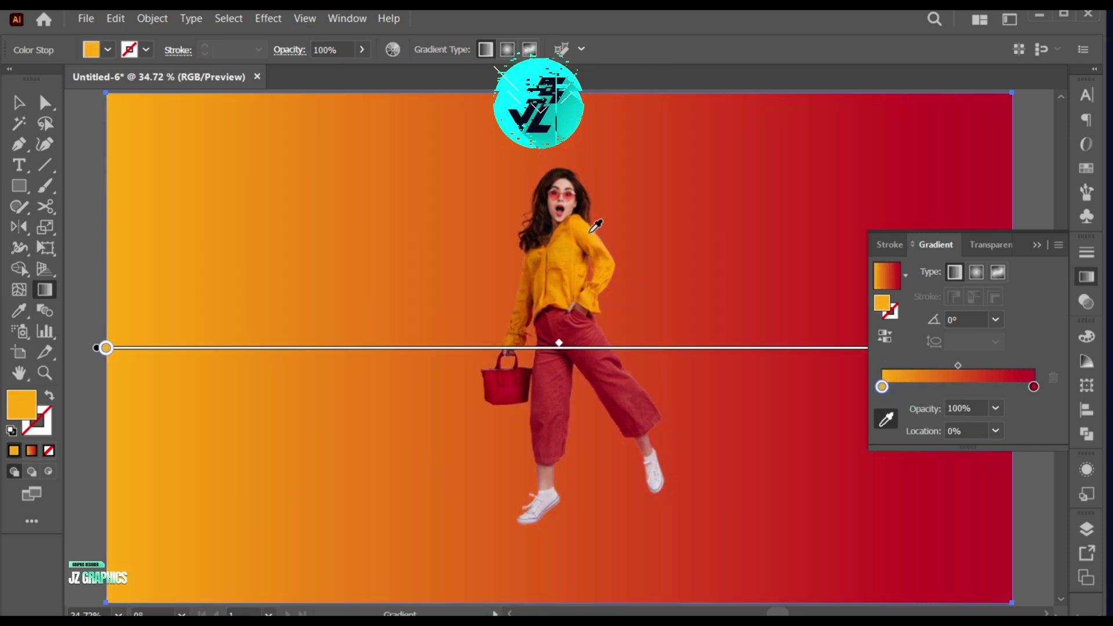
click(593, 224)
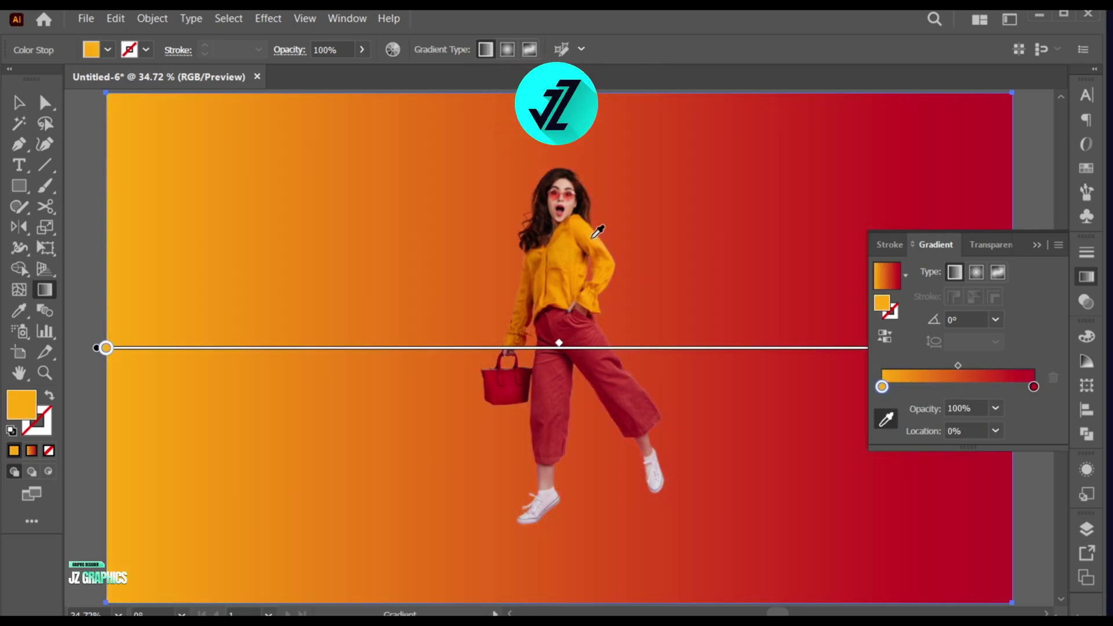
- Change the rectangle's gradient to radial and enlarge it from the middle of the artboard to beyond its edges
click(978, 272)
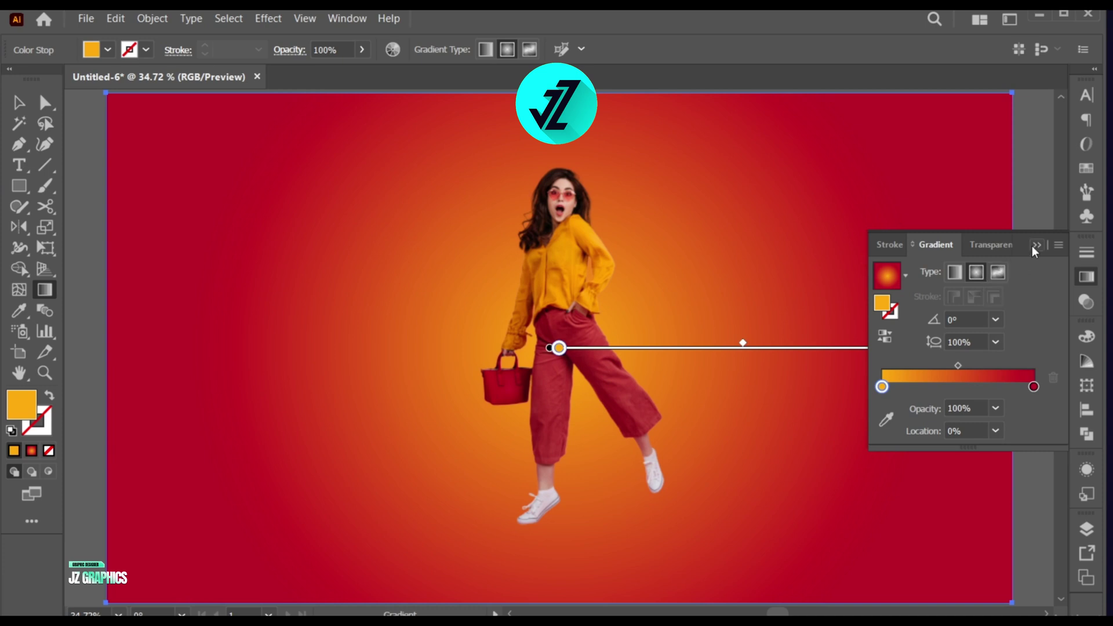
click(1035, 245)
key(z)
drag(670, 462, 606, 455)
key(v)
key(g)
click(591, 379)
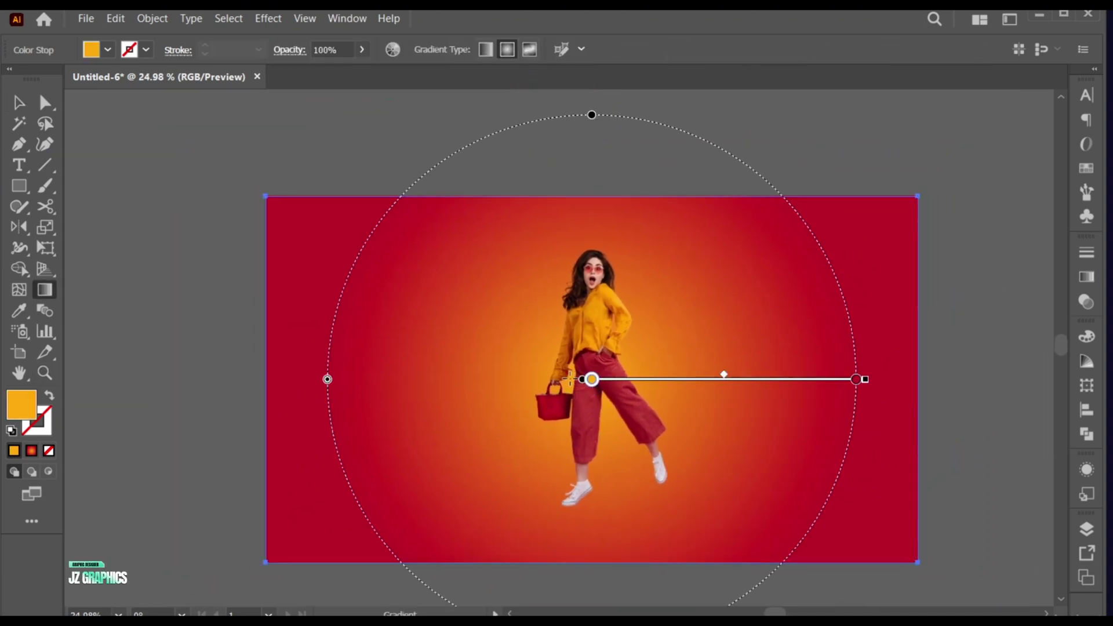
mouse_move(570, 380)
mouse_down()
mouse_move(731, 434)
mouse_move(945, 485)
mouse_up()
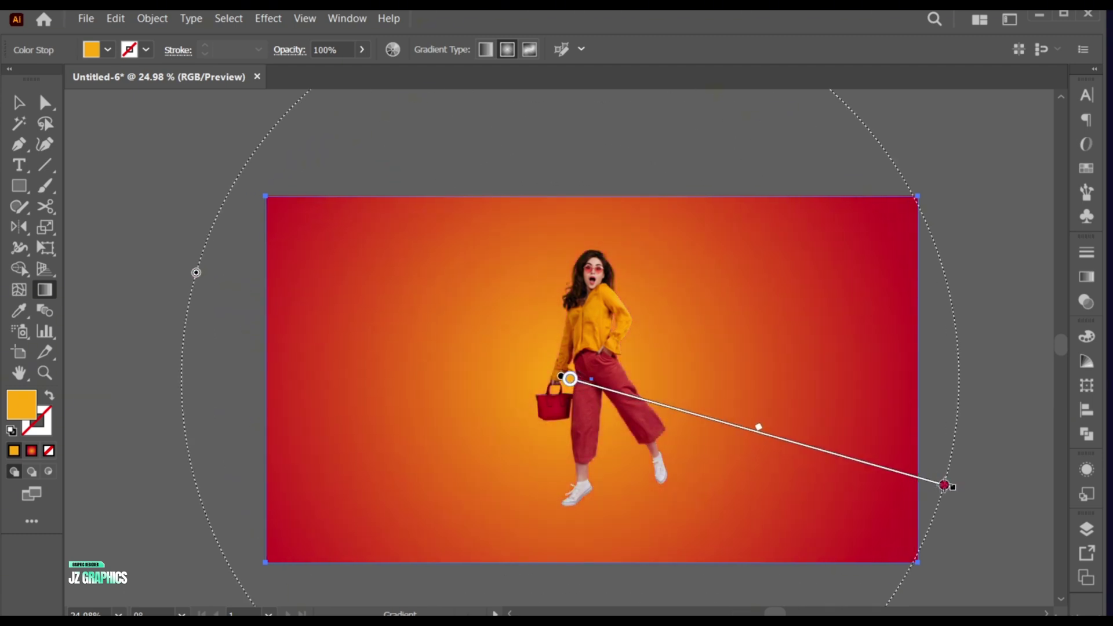
drag(609, 393, 626, 394)
key(v)
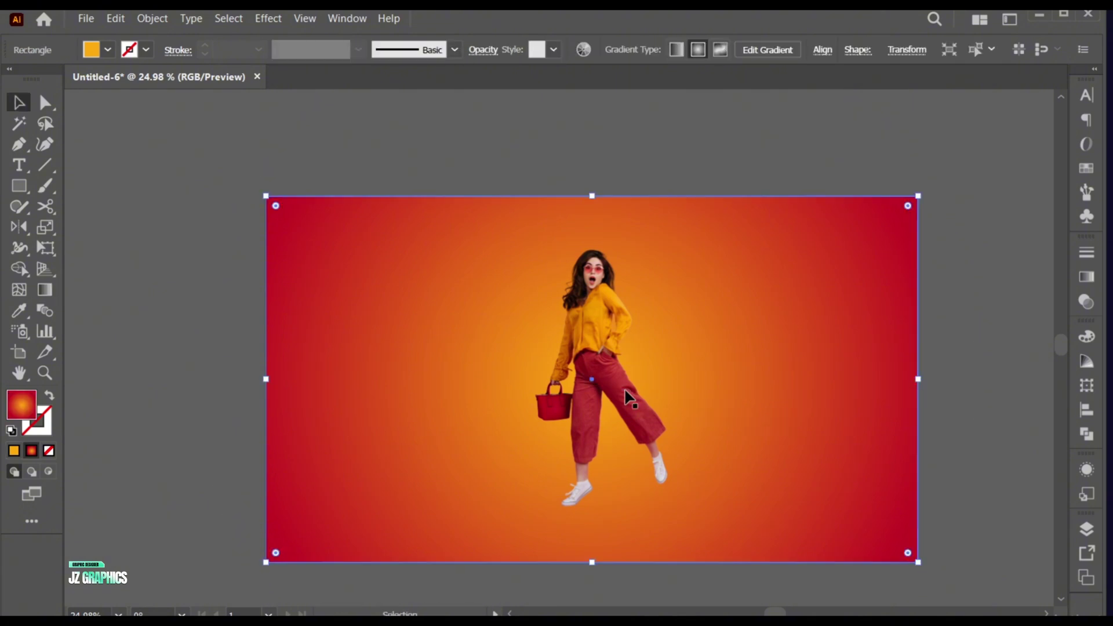
- Move the girl image off the artboard to the empty canvas on its left
scroll(644, 449, left, 1)
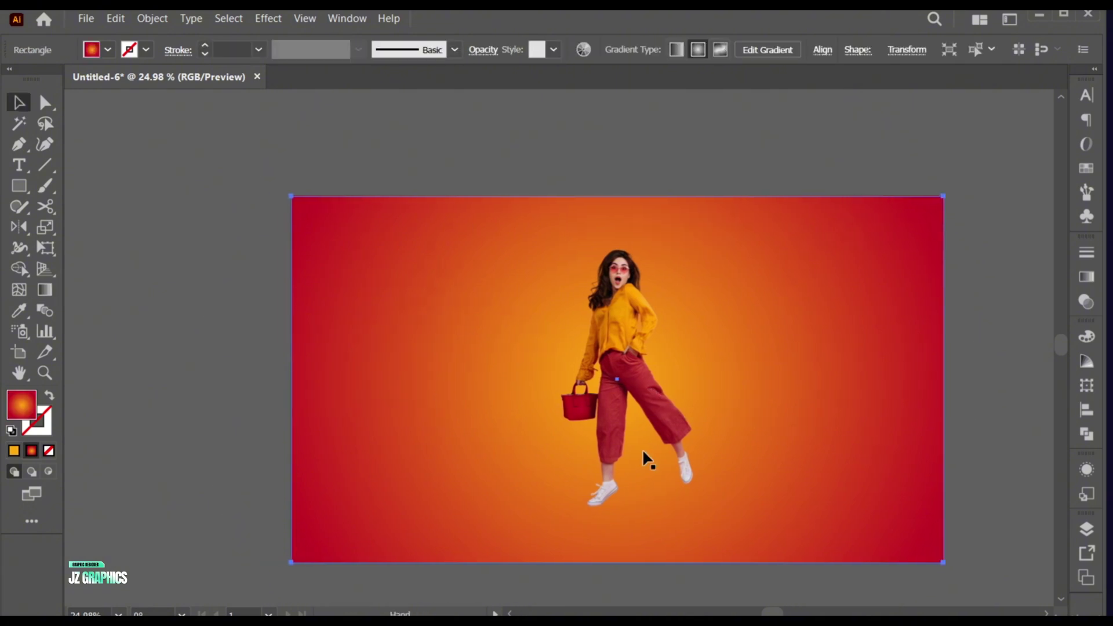
click(652, 406)
drag(654, 408, 155, 400)
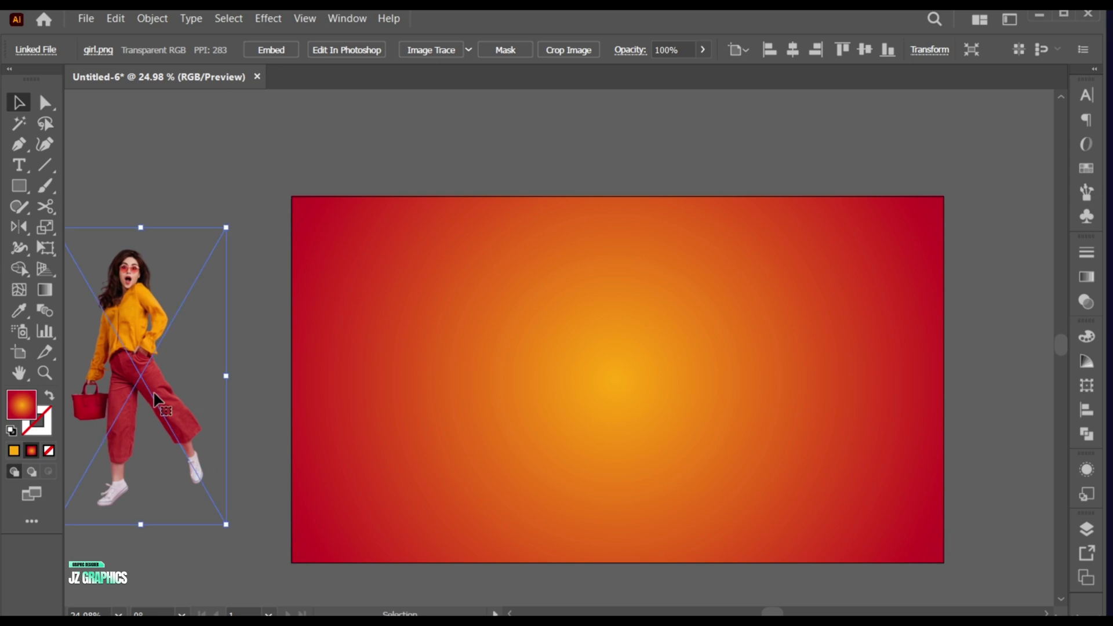
- Lock the gradient background rectangle
key(ctrl+0)
click(531, 394)
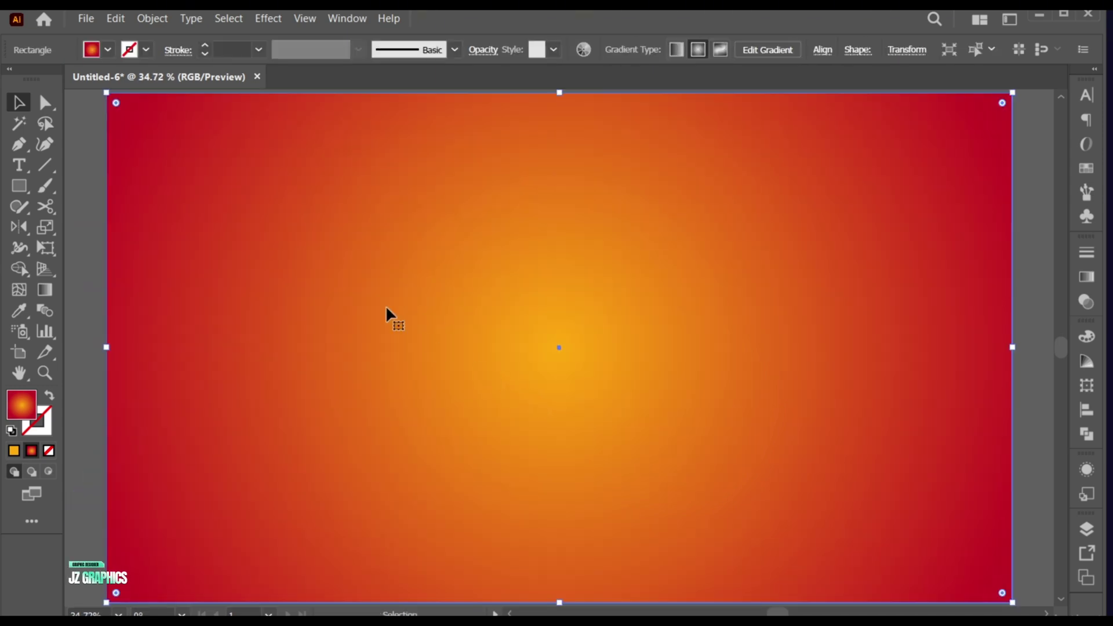
click(156, 20)
mouse_move(207, 145)
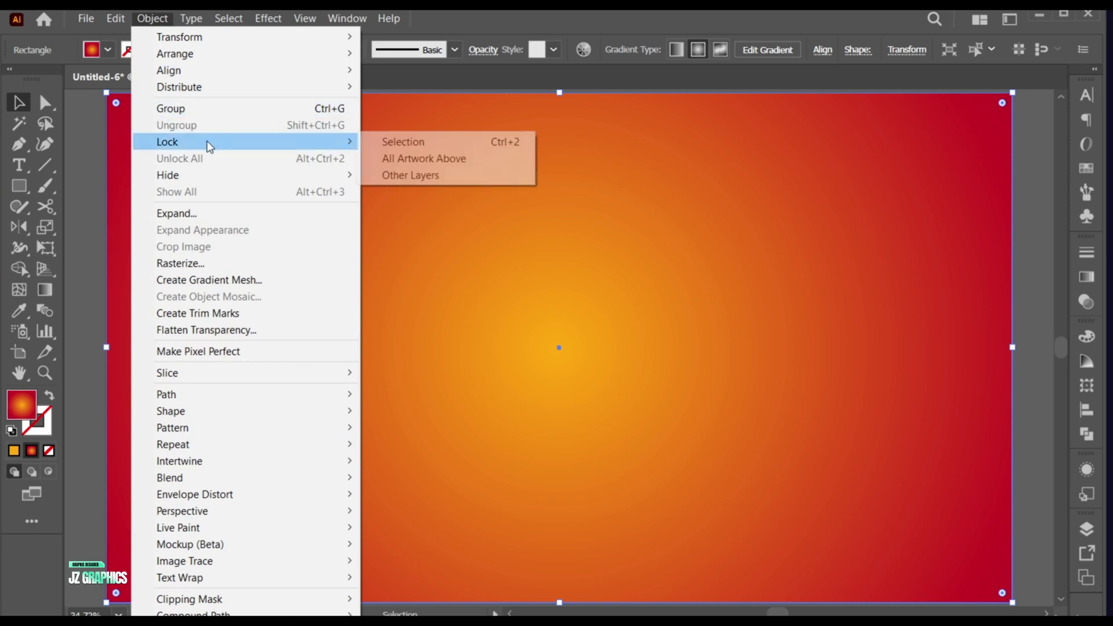
click(395, 143)
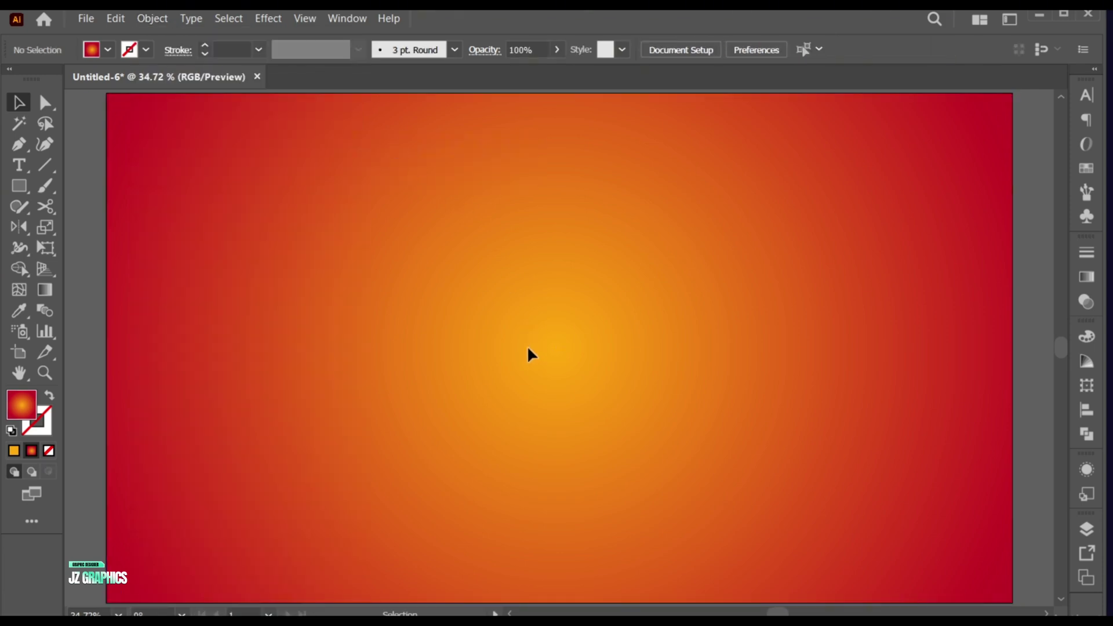
- Add the text "trending" at 72 pt in the upper middle of the artboard
click(27, 165)
click(522, 230)
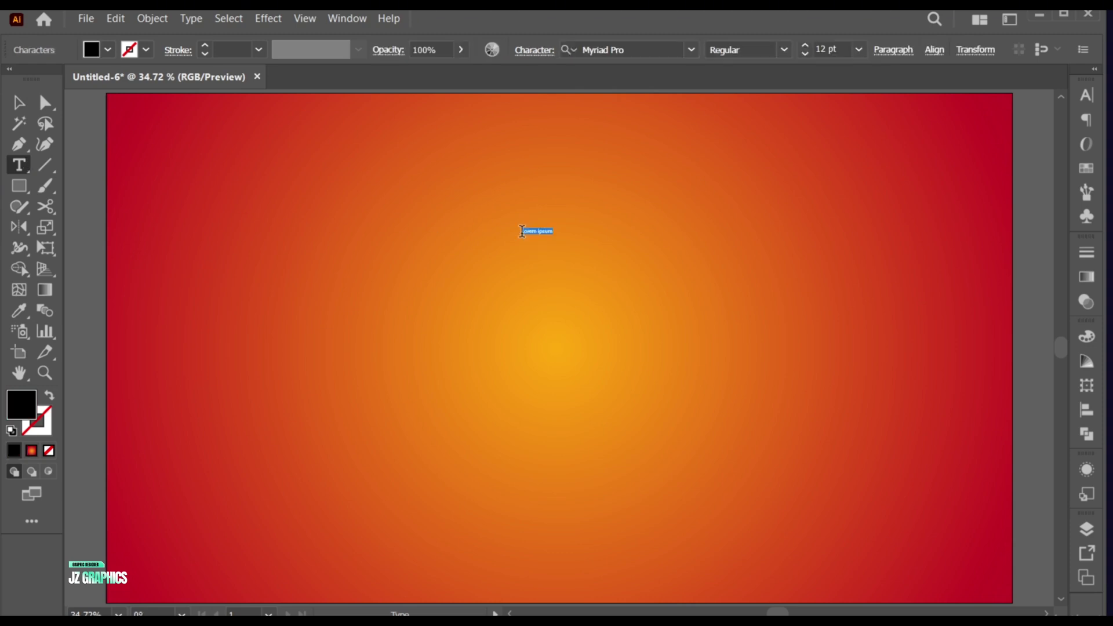
click(857, 50)
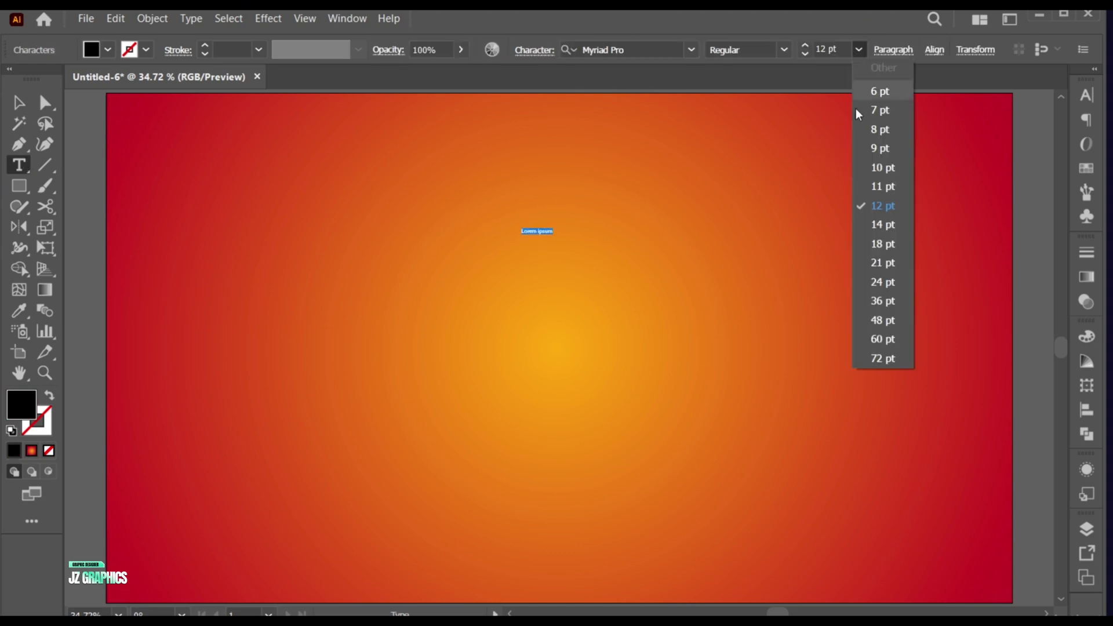
click(885, 355)
text(t)
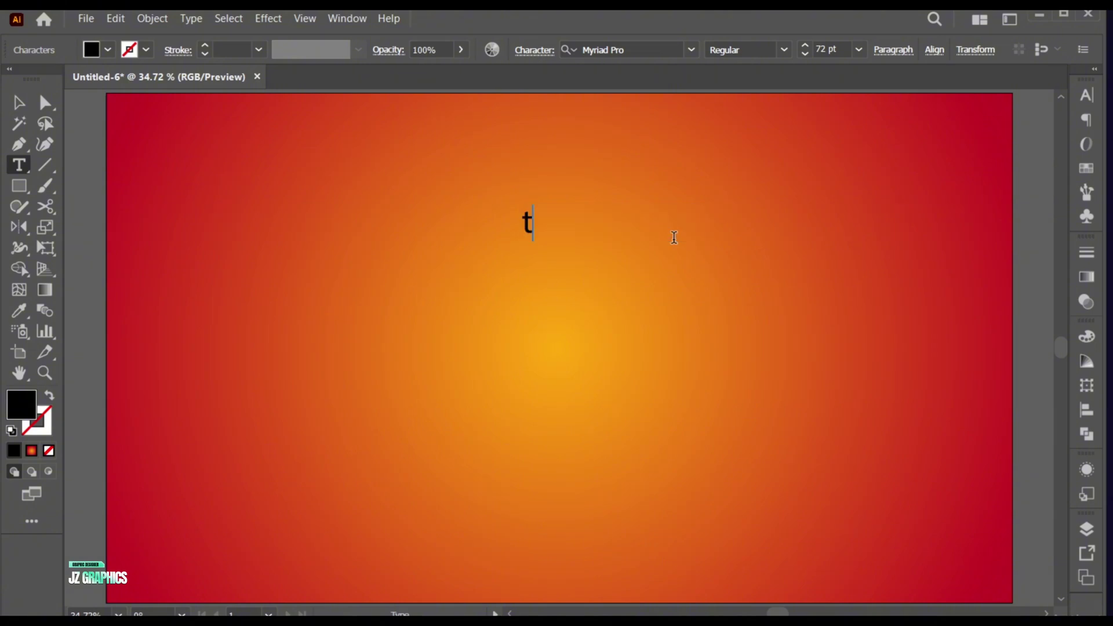
text(rending)
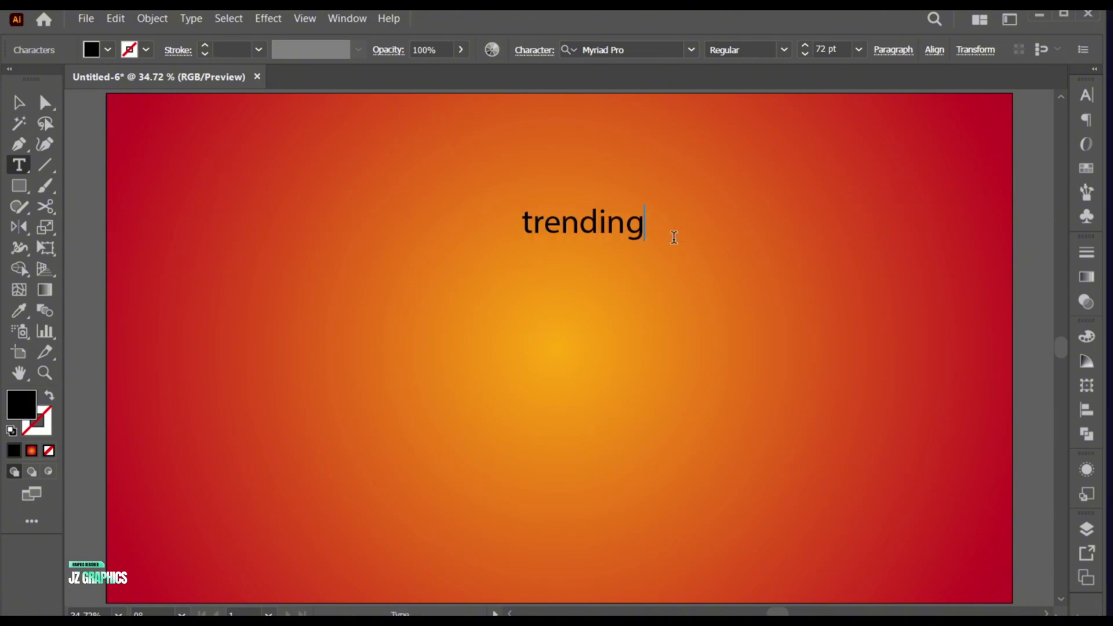
- Change the font of the "trending" text to Nagasaki
key(Return)
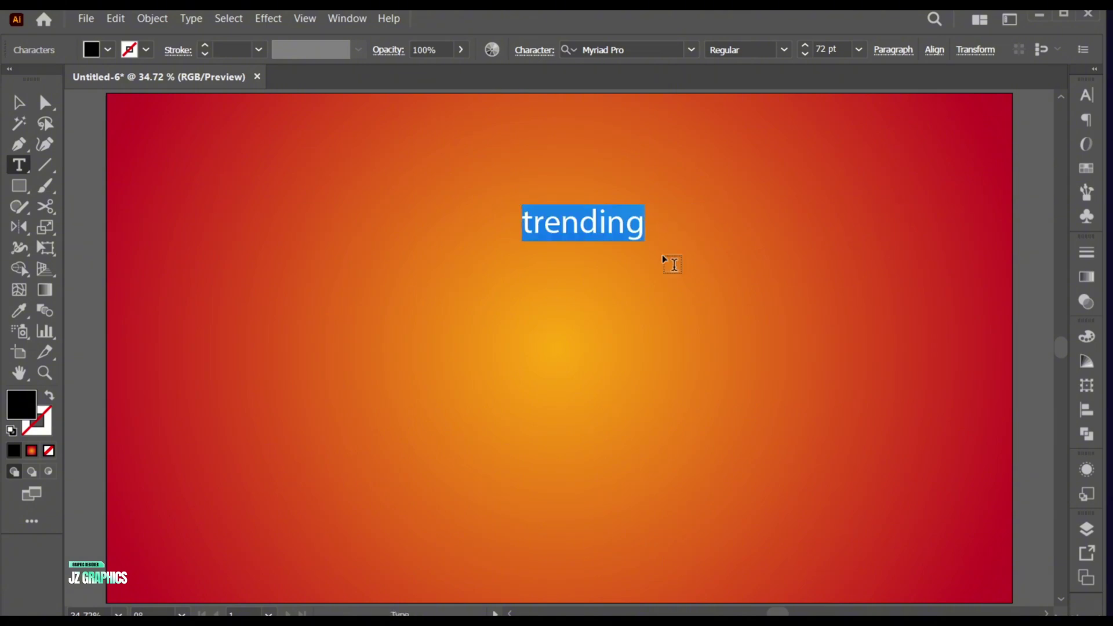
click(652, 51)
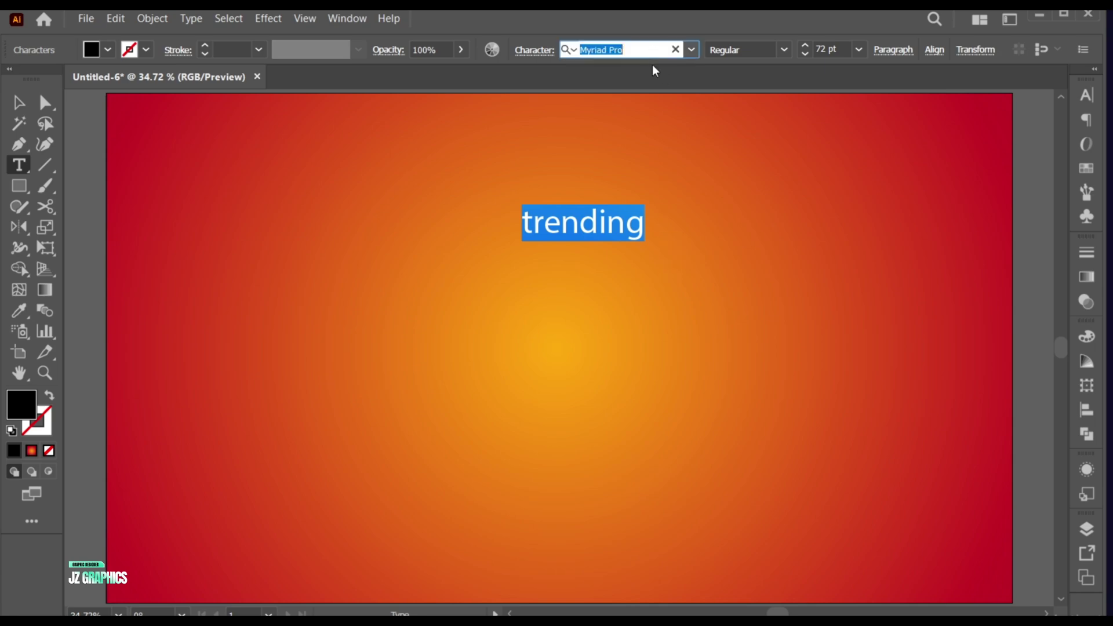
text(nagasaki)
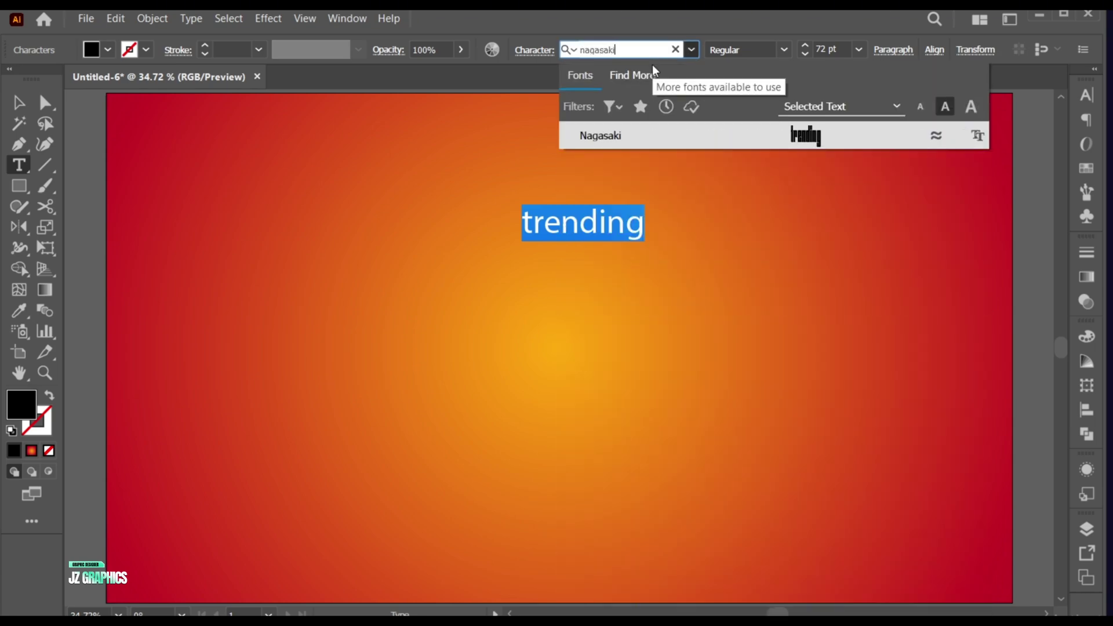
click(623, 138)
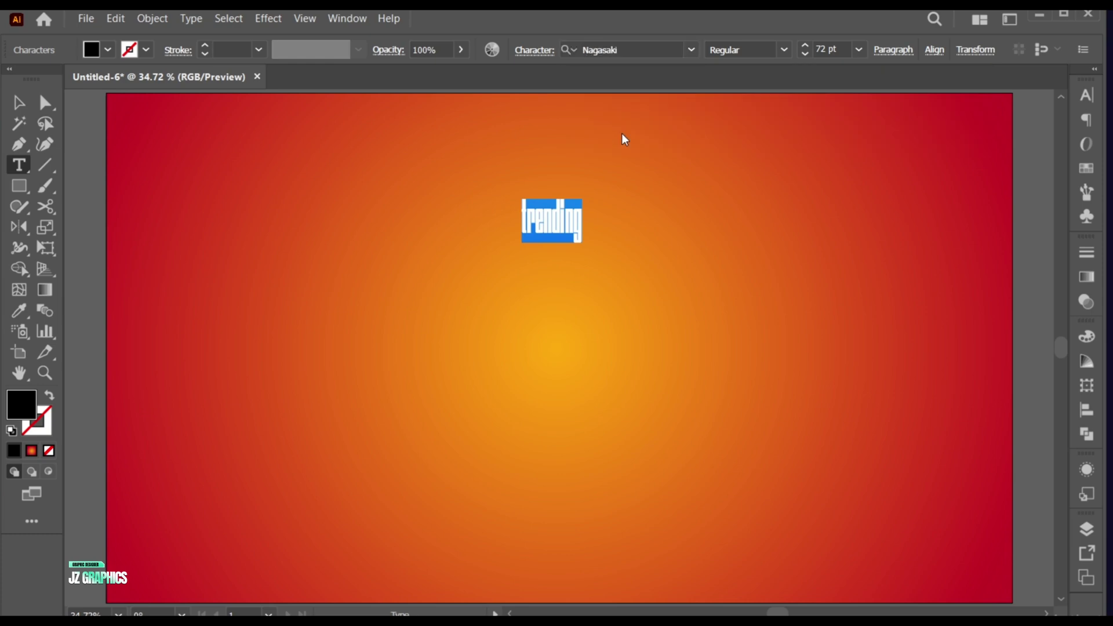
key(Escape)
- Convert the "trending" text to uppercase and set its fill colour to white (FFFFFF)
click(191, 19)
mouse_move(399, 250)
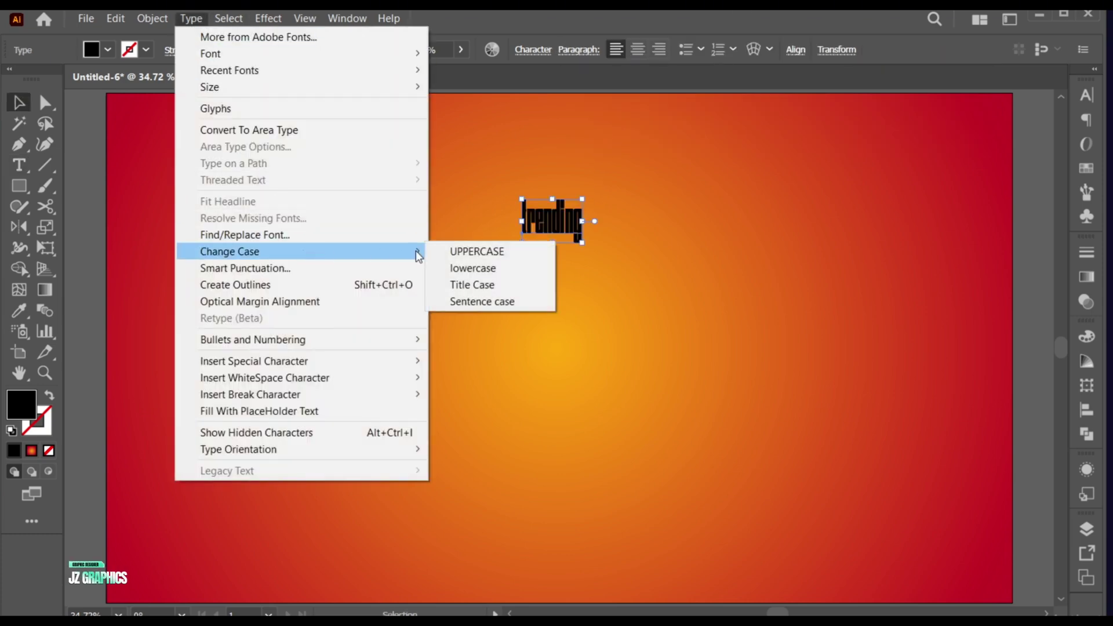
click(465, 250)
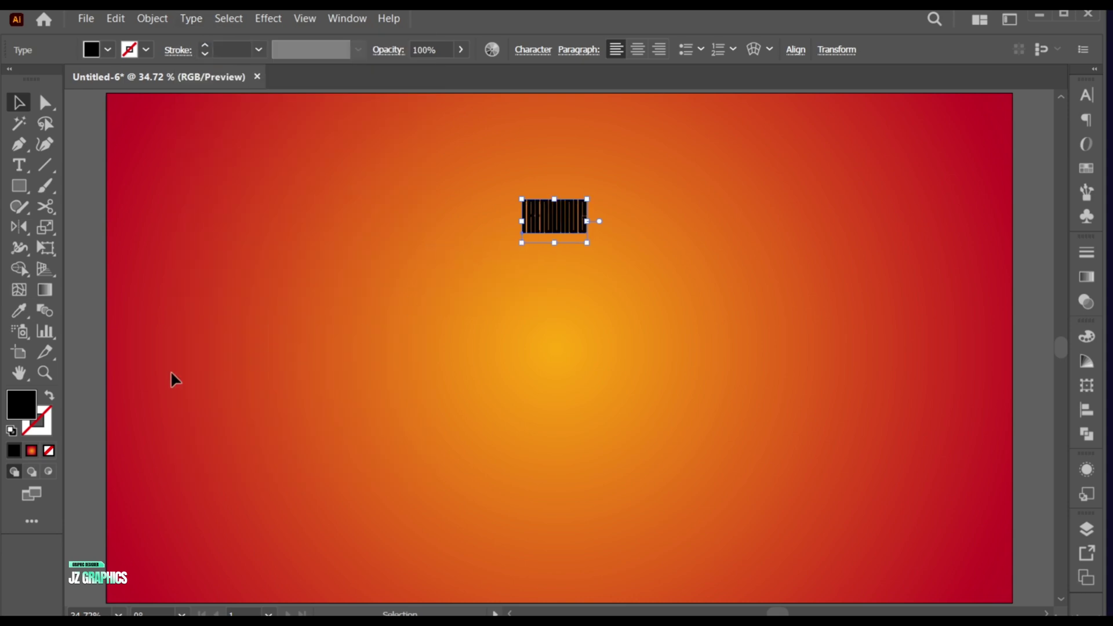
double_click(15, 401)
drag(623, 162, 614, 134)
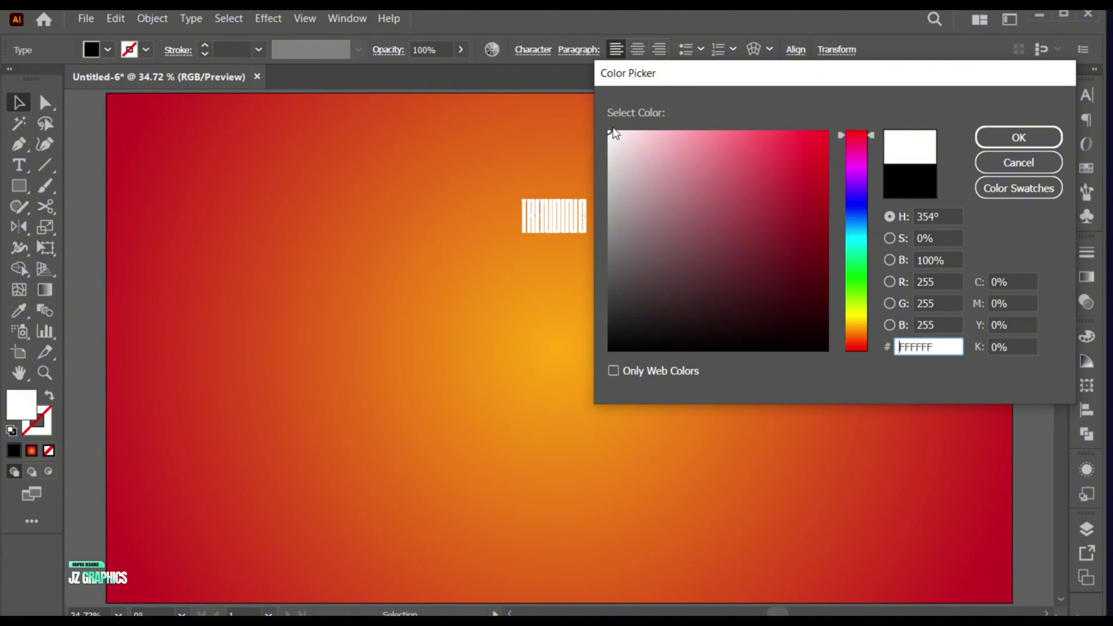
click(980, 139)
- Enlarge the white TRENDING text to about 40% of the artboard's width and centre it horizontally on the artboard
drag(586, 243, 706, 321)
drag(601, 209, 608, 257)
drag(717, 374, 751, 402)
drag(678, 314, 677, 336)
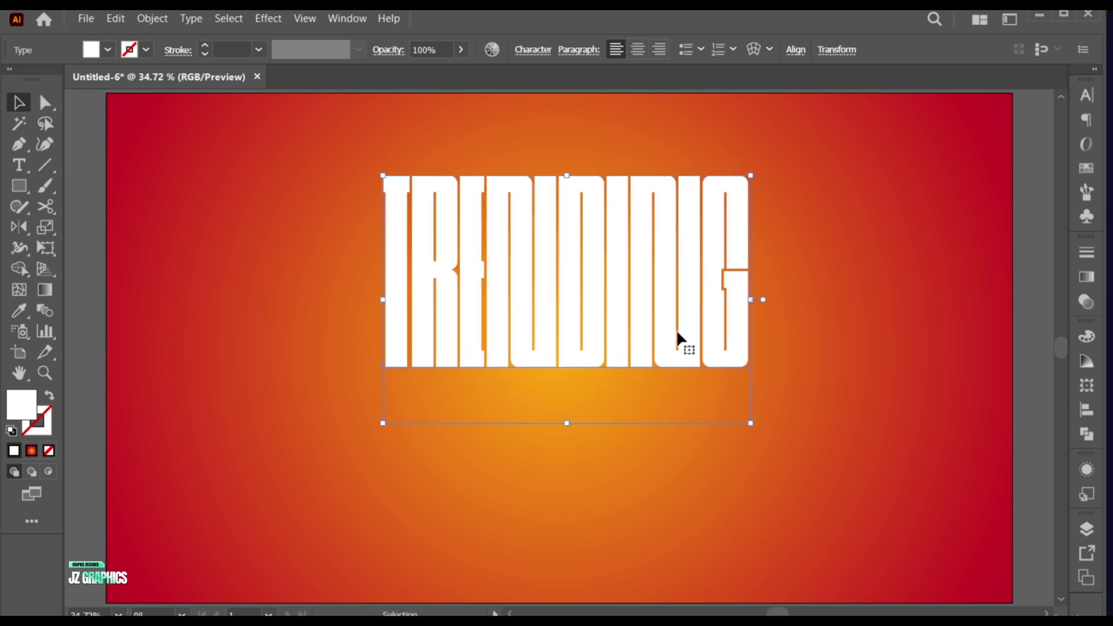
click(796, 51)
click(642, 99)
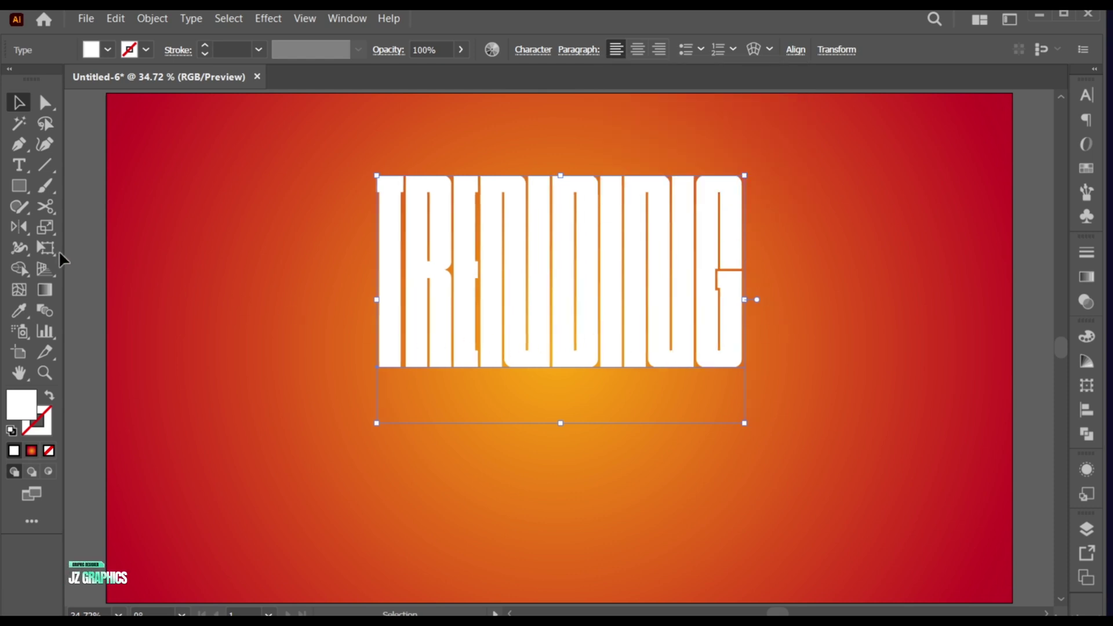
- Reflect a copy of the TRENDING text across the horizontal axis so it sits directly below the original
click(20, 227)
click(104, 248)
key(Return)
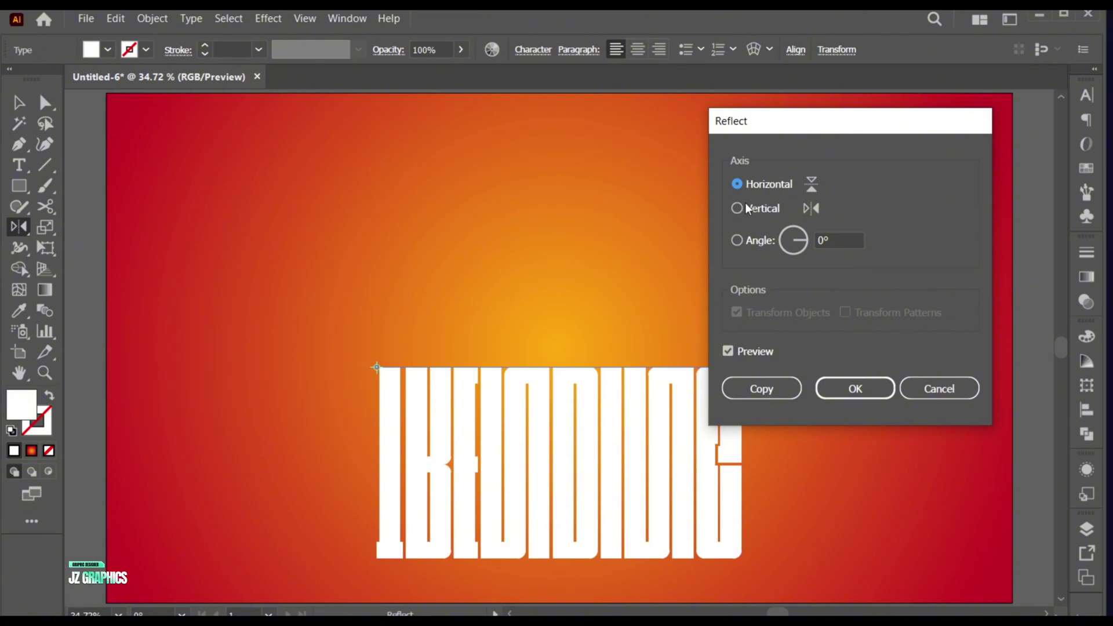
click(765, 387)
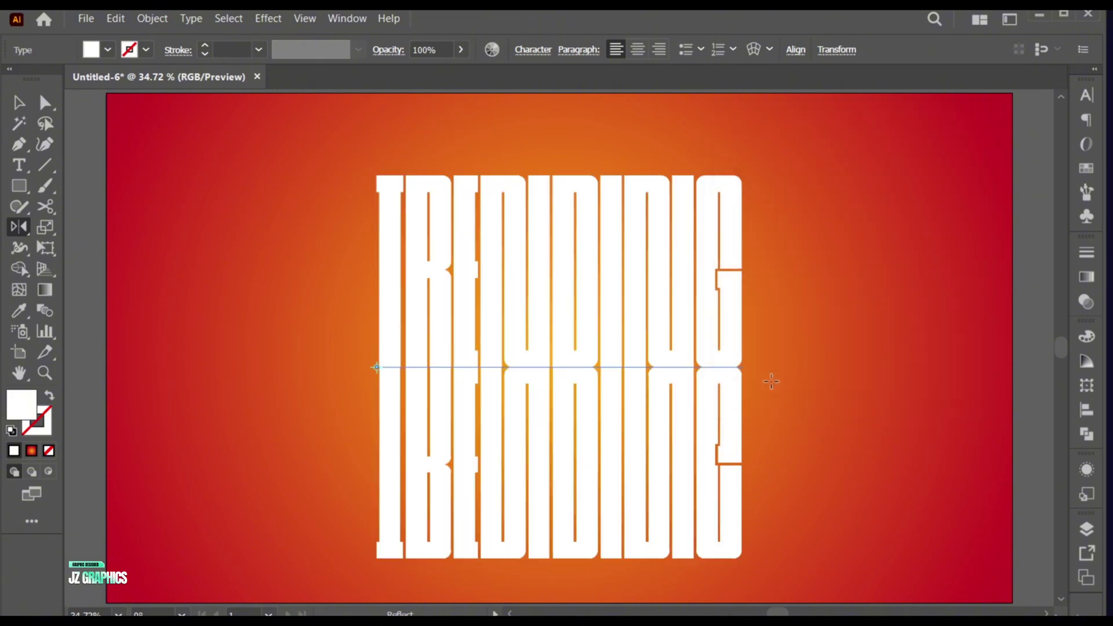
key(v)
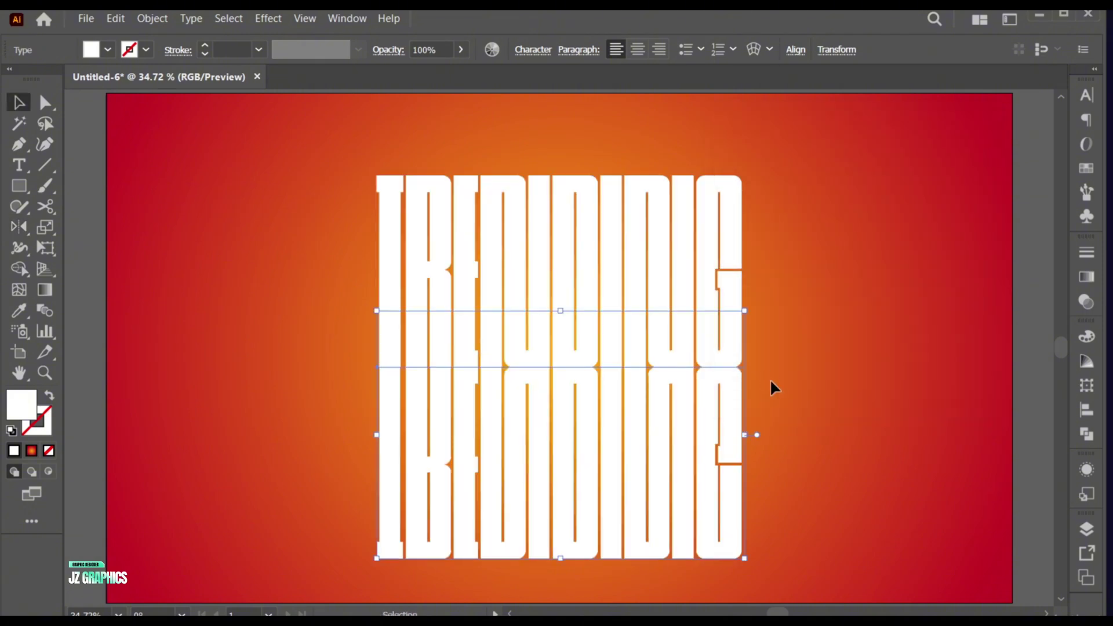
- Convert the mirrored text to outlines and flare its lower edge beyond both sides of the artboard with Perspective Distort
right_click(656, 467)
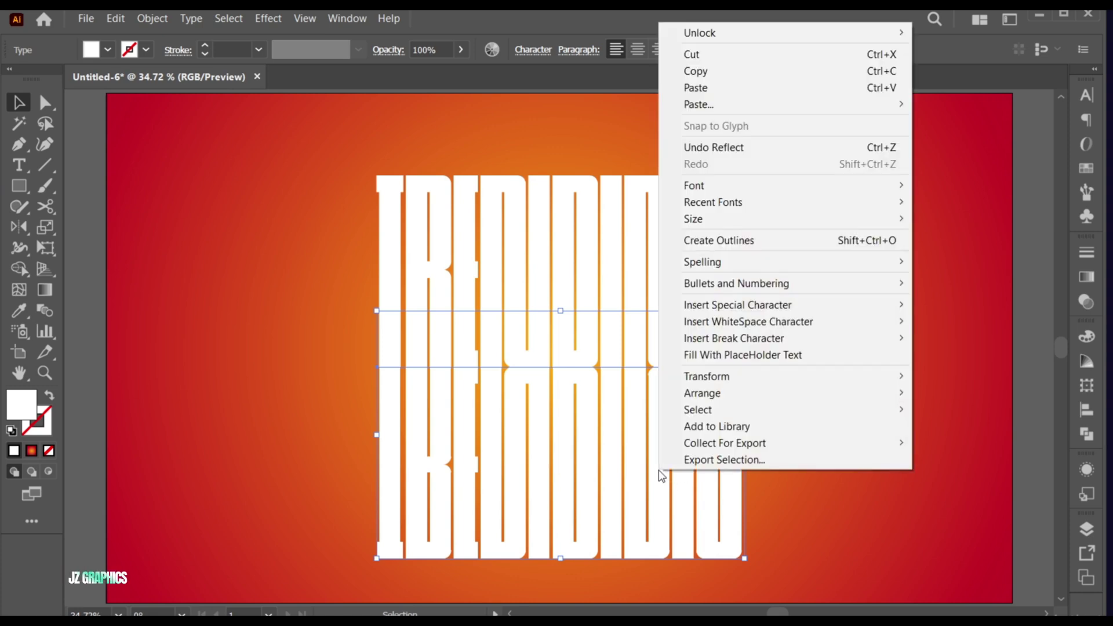
click(760, 240)
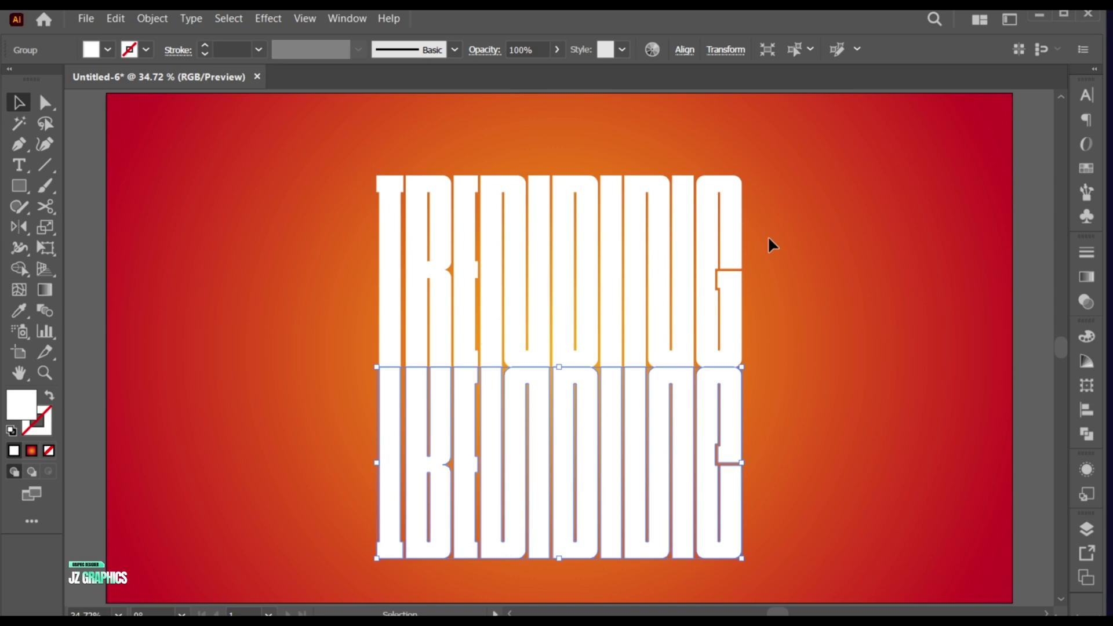
scroll(719, 368, down, 3)
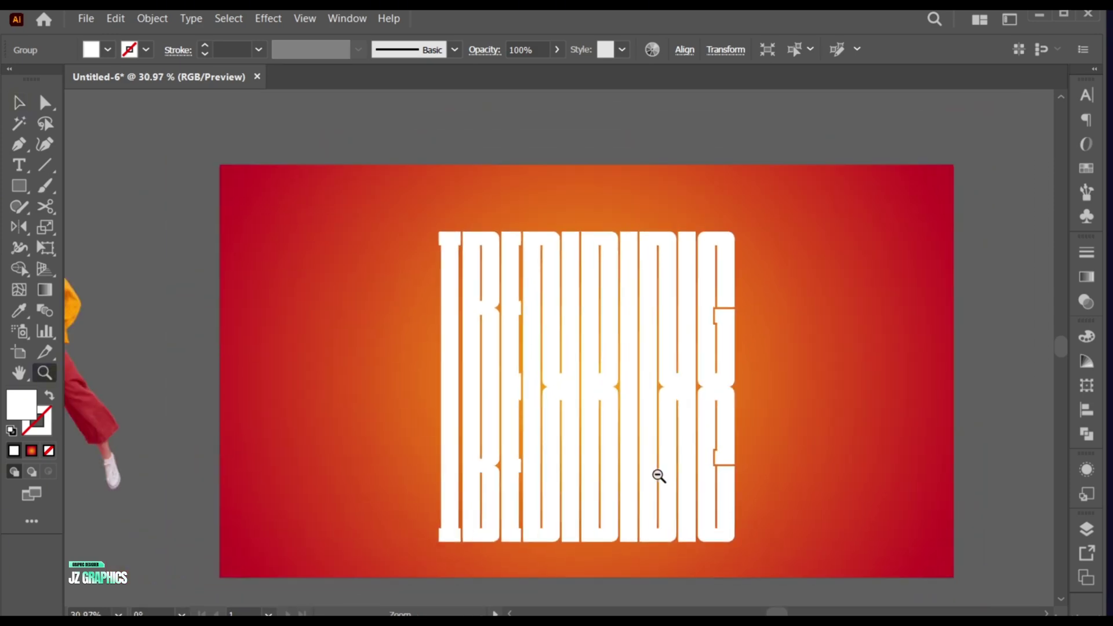
drag(651, 482, 614, 460)
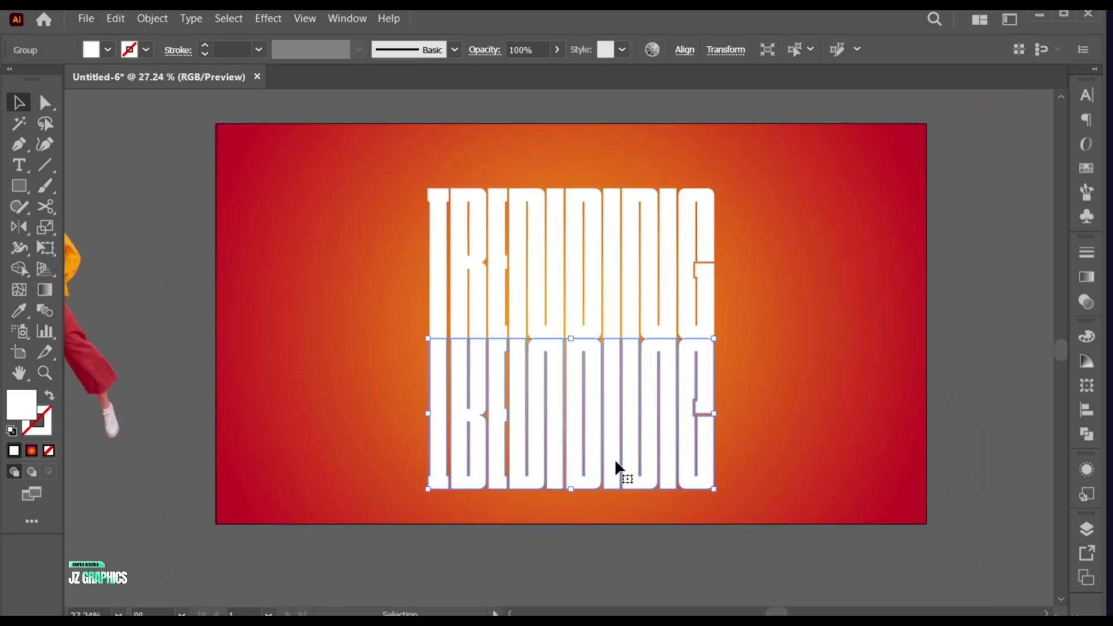
drag(47, 247, 124, 246)
click(84, 218)
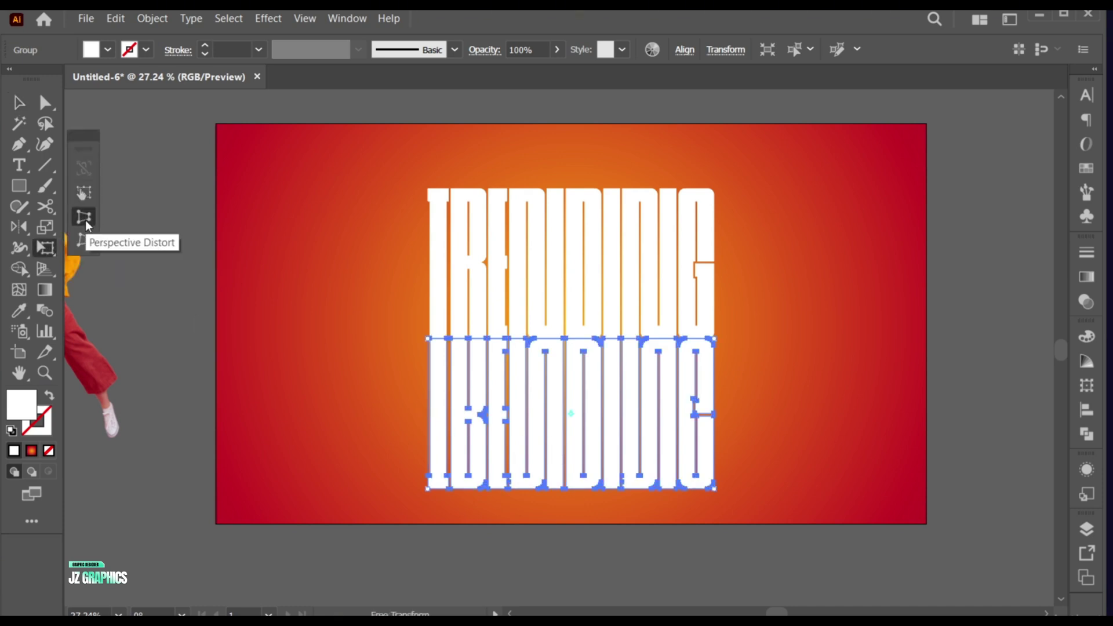
drag(717, 490, 1022, 492)
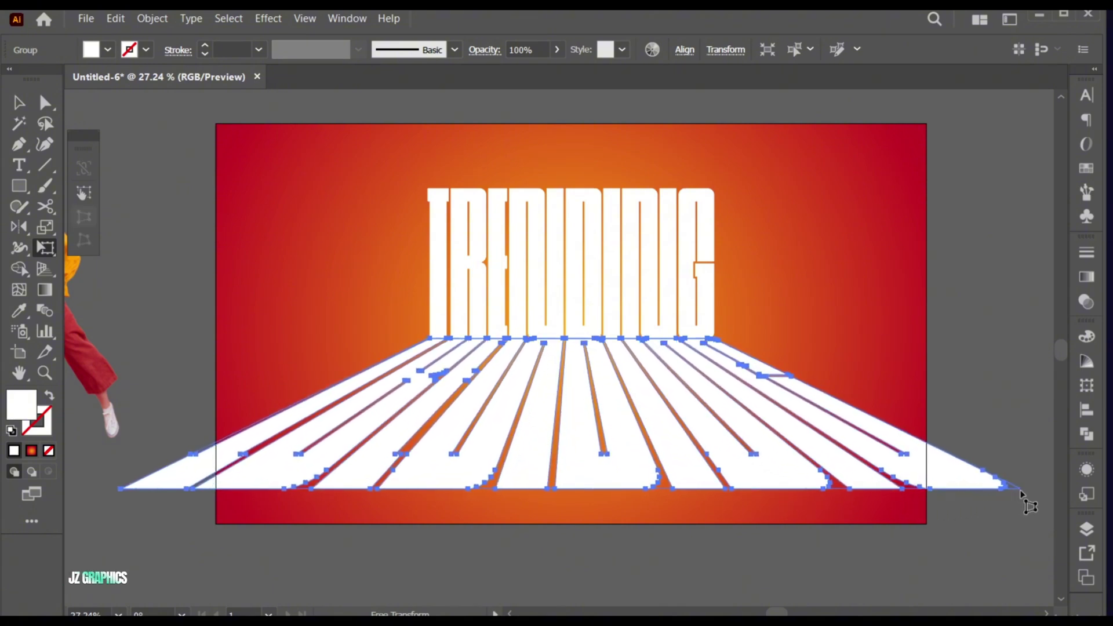
key(v)
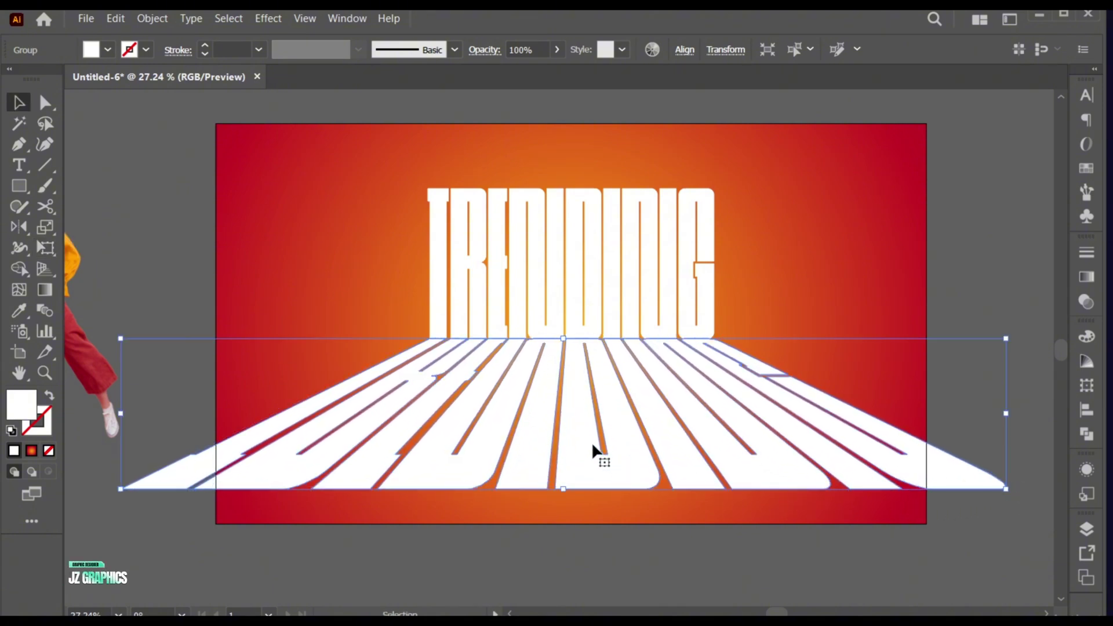
- Fill the perspective-distorted mirrored text with the White, Black gradient preset
scroll(612, 234, up, 2)
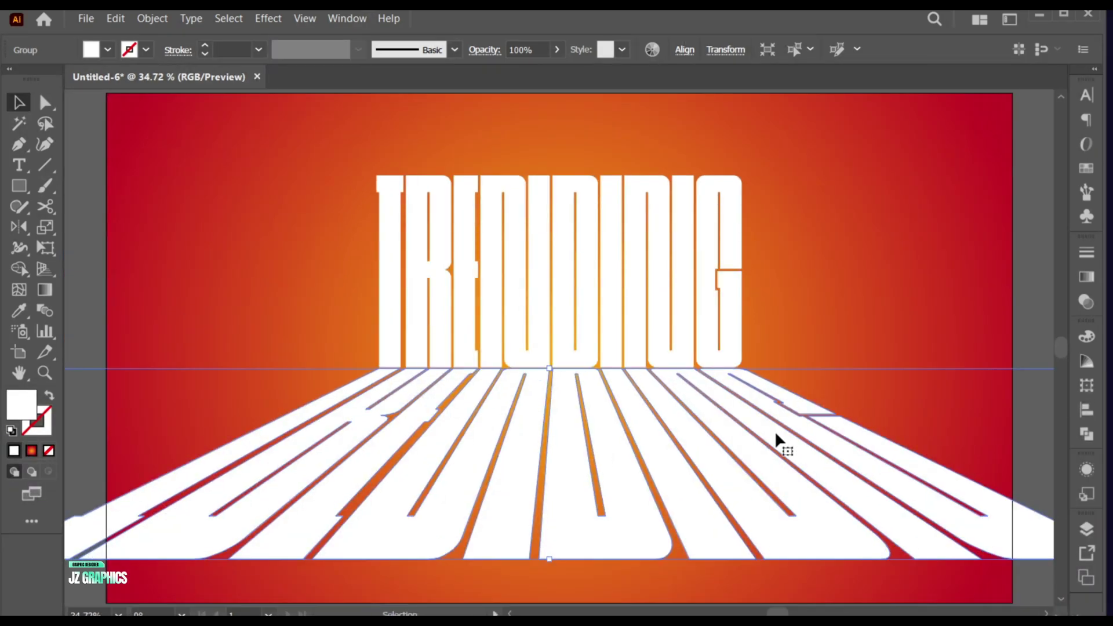
click(1086, 279)
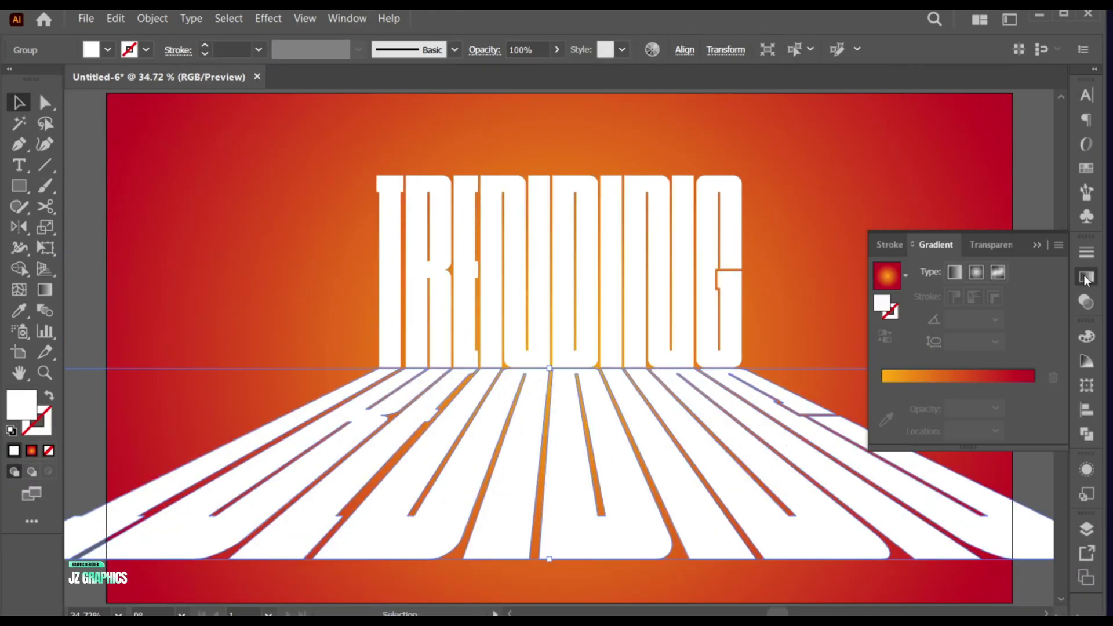
click(906, 273)
drag(901, 318, 901, 301)
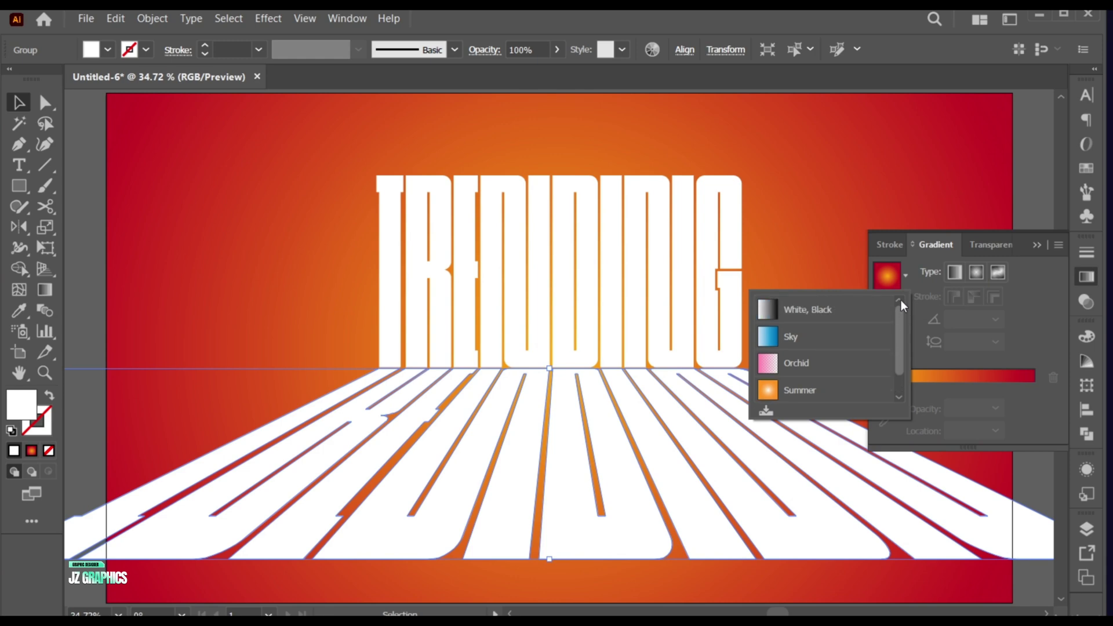
click(854, 310)
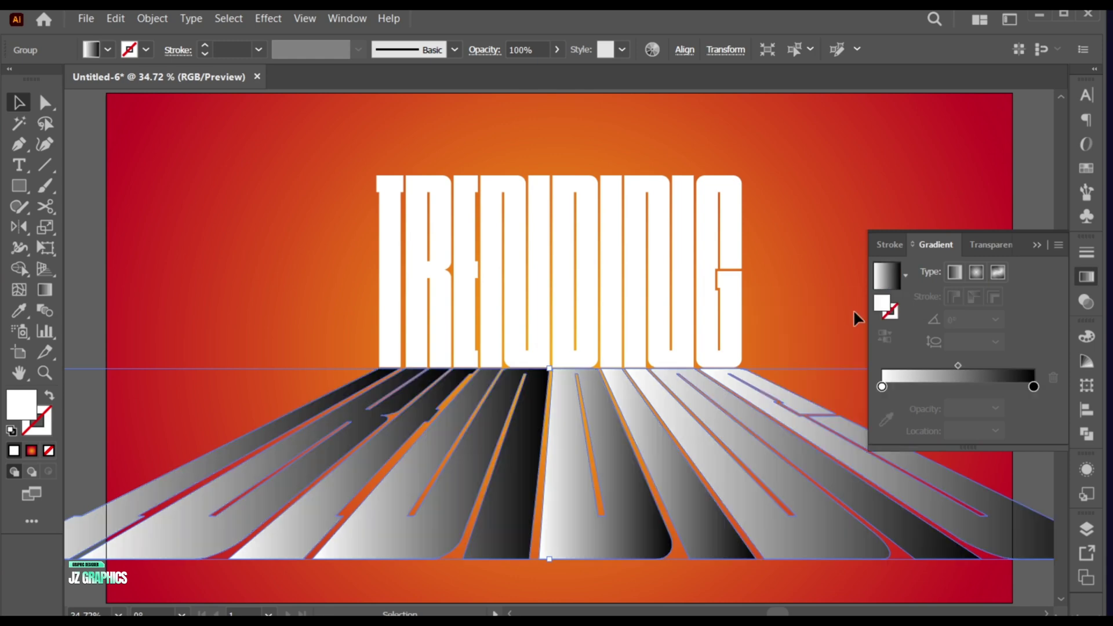
- Recolour the gradient's black end stop with white sampled from the upper text and set its opacity to 0%
click(1034, 387)
click(886, 420)
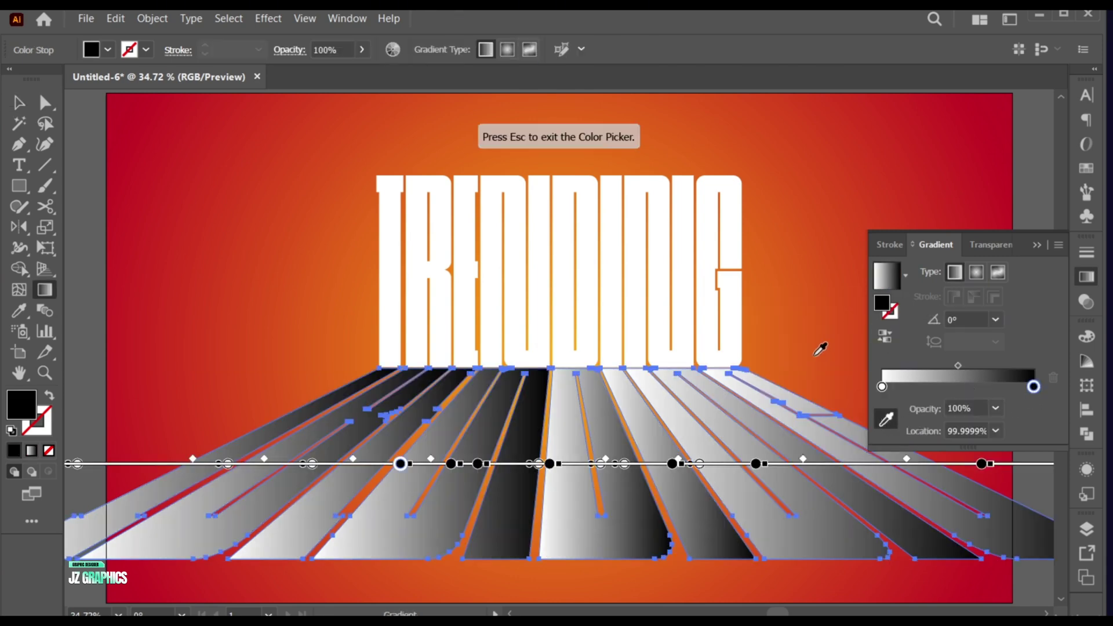
click(712, 300)
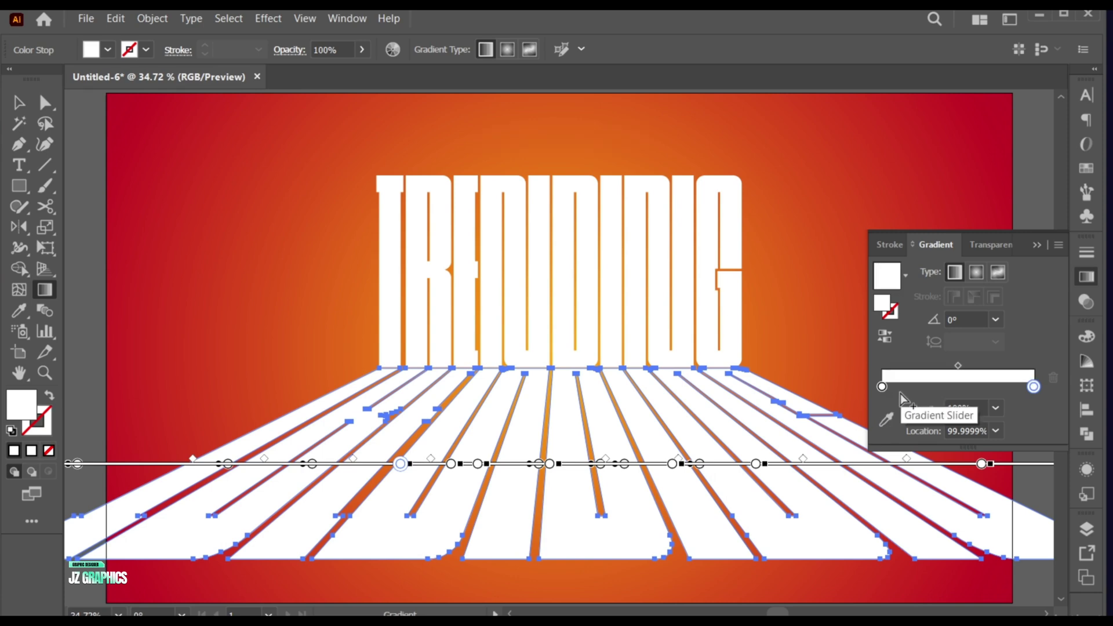
click(942, 408)
text(0)
key(Return)
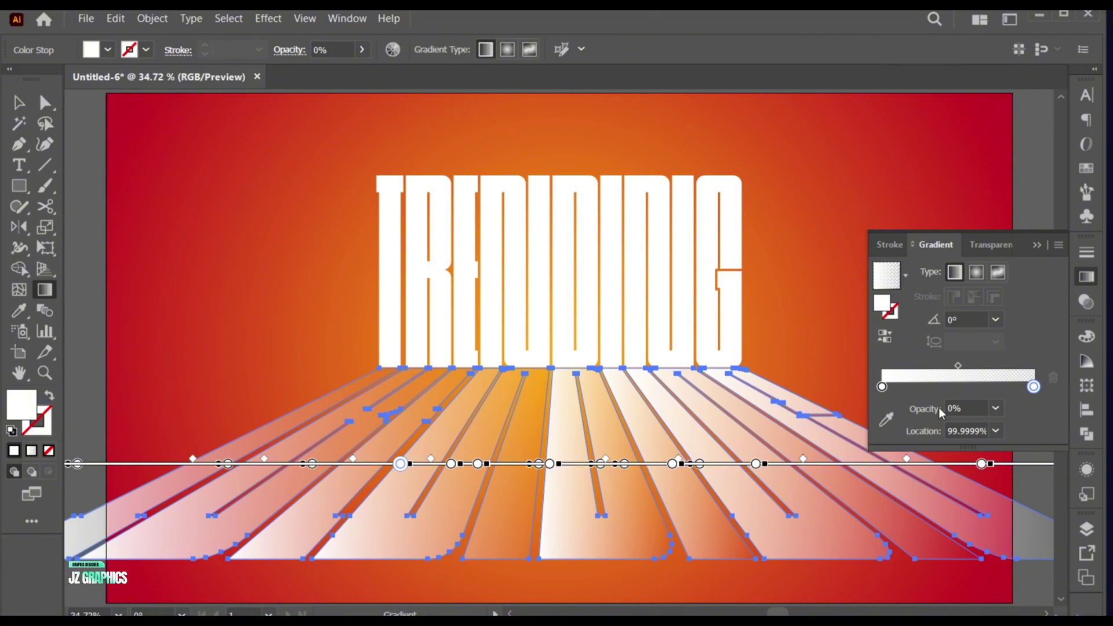
click(1036, 246)
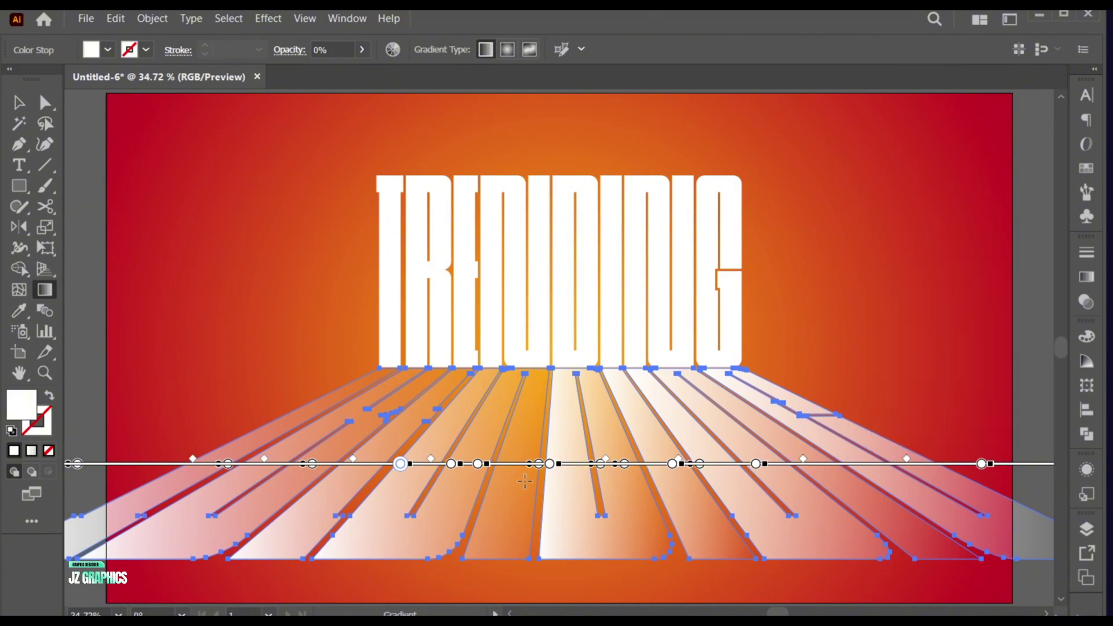
- Redirect the gradient vertically across the mirrored text so it fades out from the main text's base towards the artboard's lower edge
drag(561, 329, 560, 541)
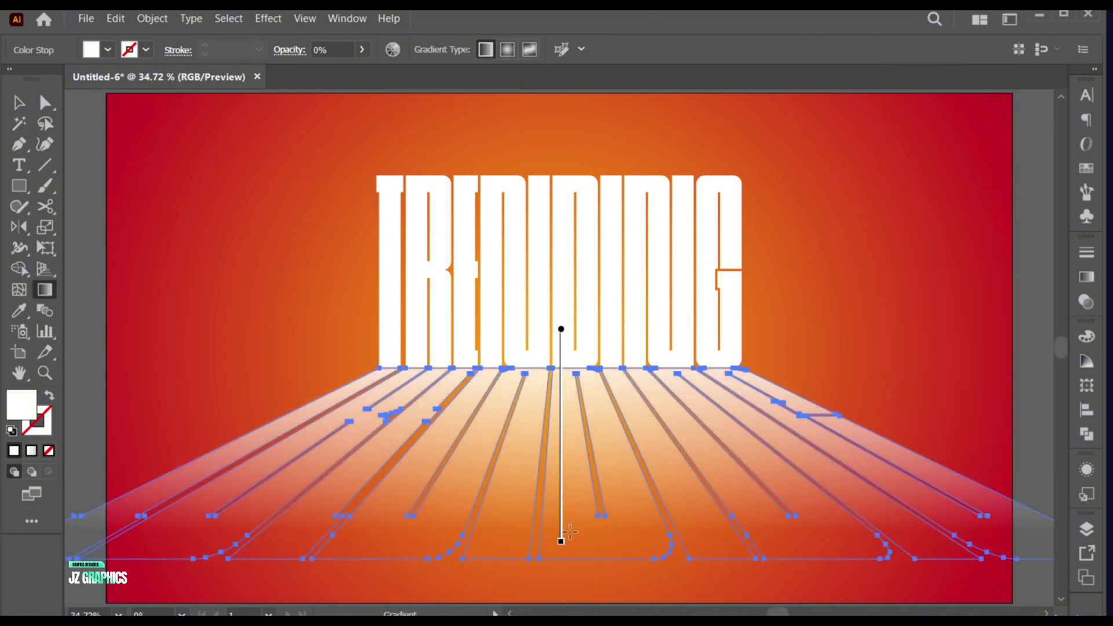
key(v)
click(569, 576)
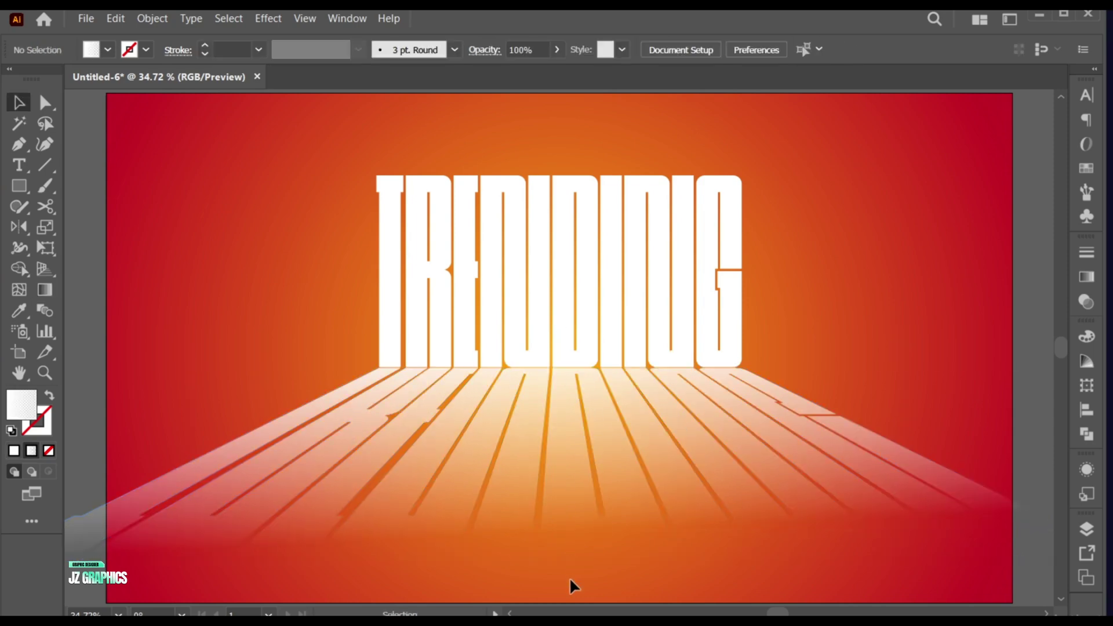
- Apply a Gaussian Blur with a 0.743 pixel radius to the faded mirrored text
click(556, 491)
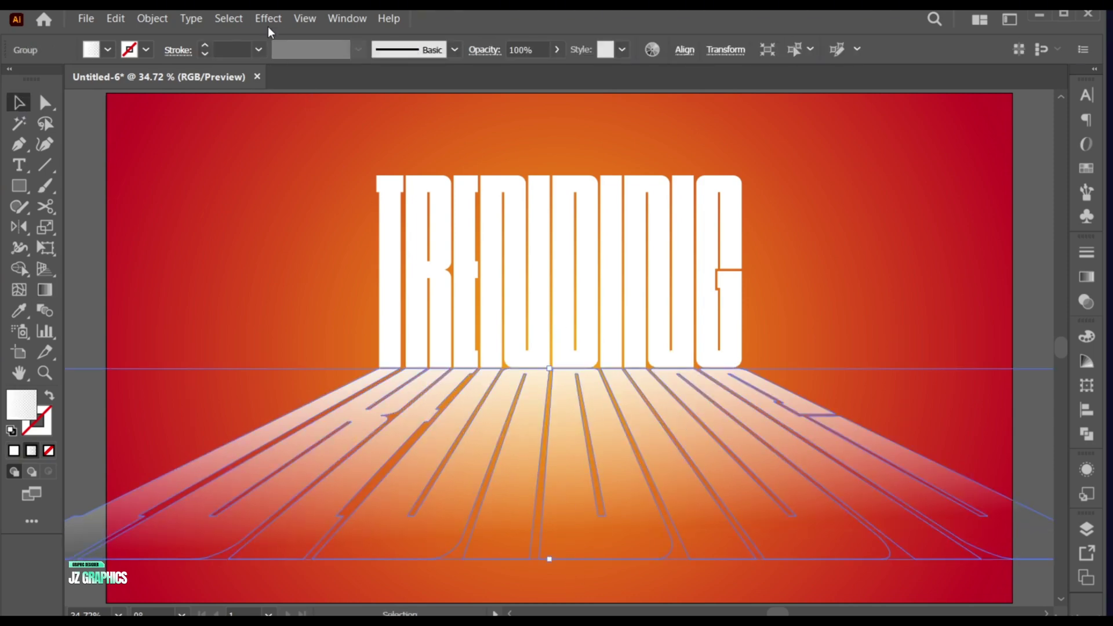
click(267, 18)
mouse_move(409, 357)
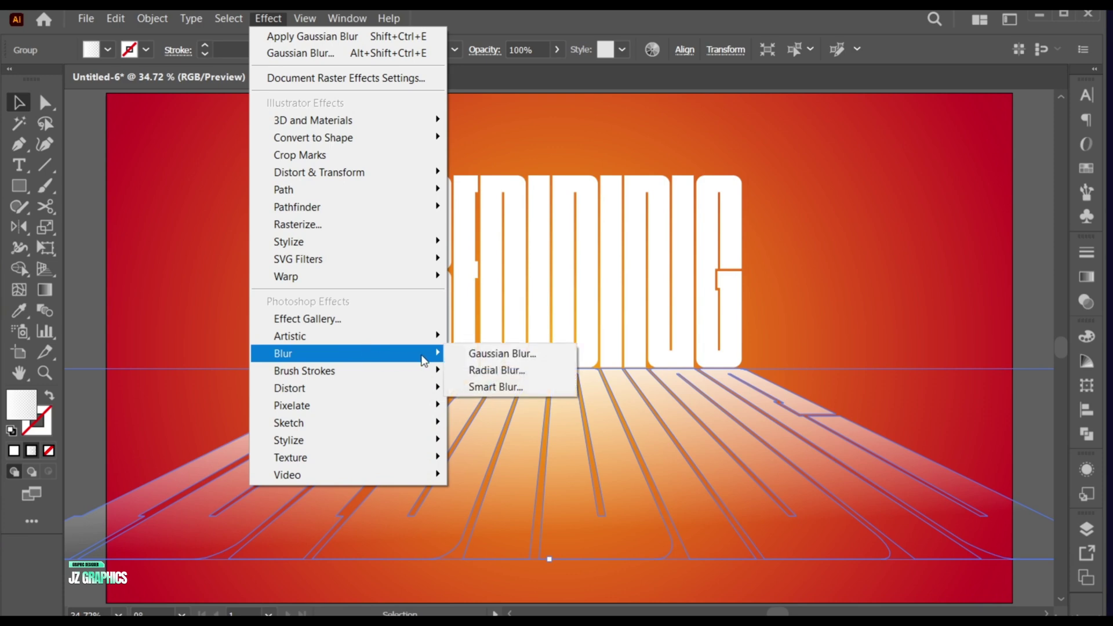
click(485, 356)
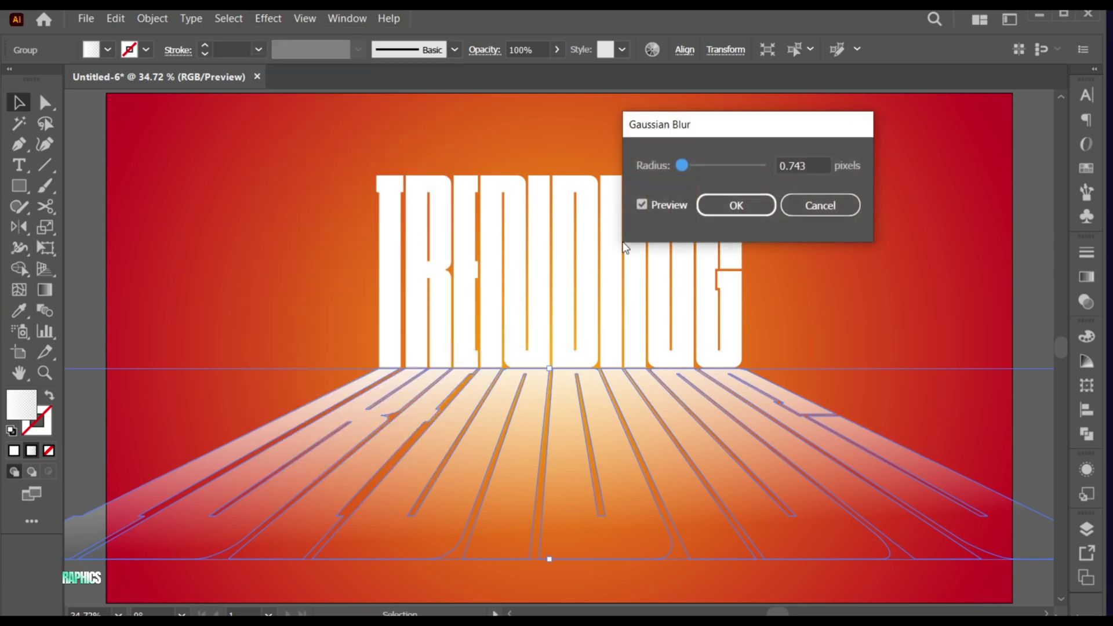
click(776, 167)
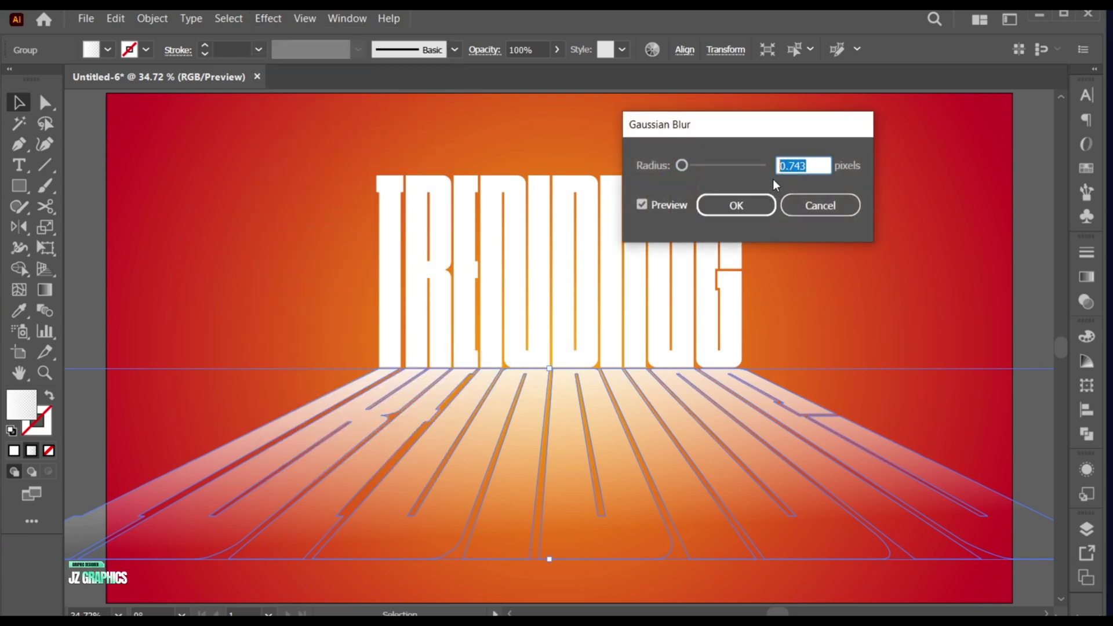
click(750, 211)
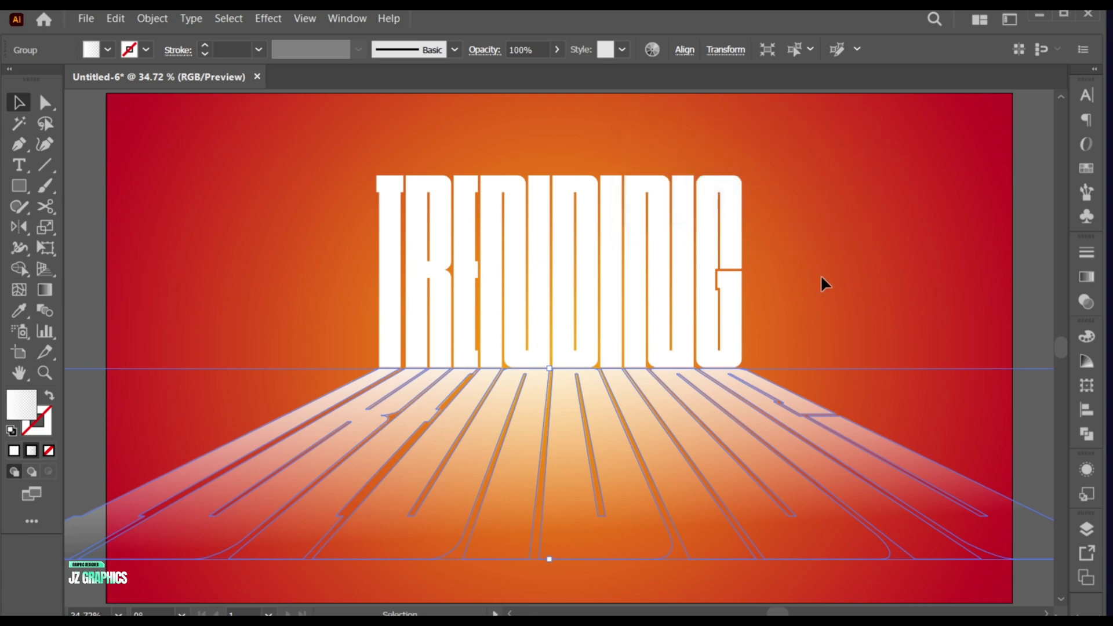
click(861, 339)
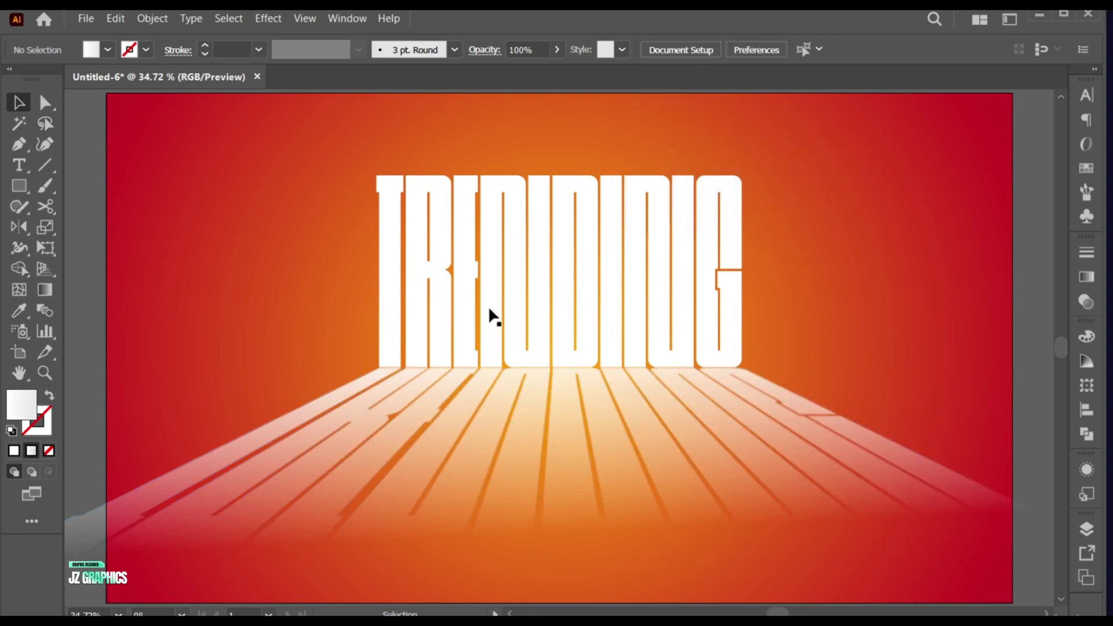
- Add the text "Poster Design" above the TRENDING text in the Bayshore font
click(20, 166)
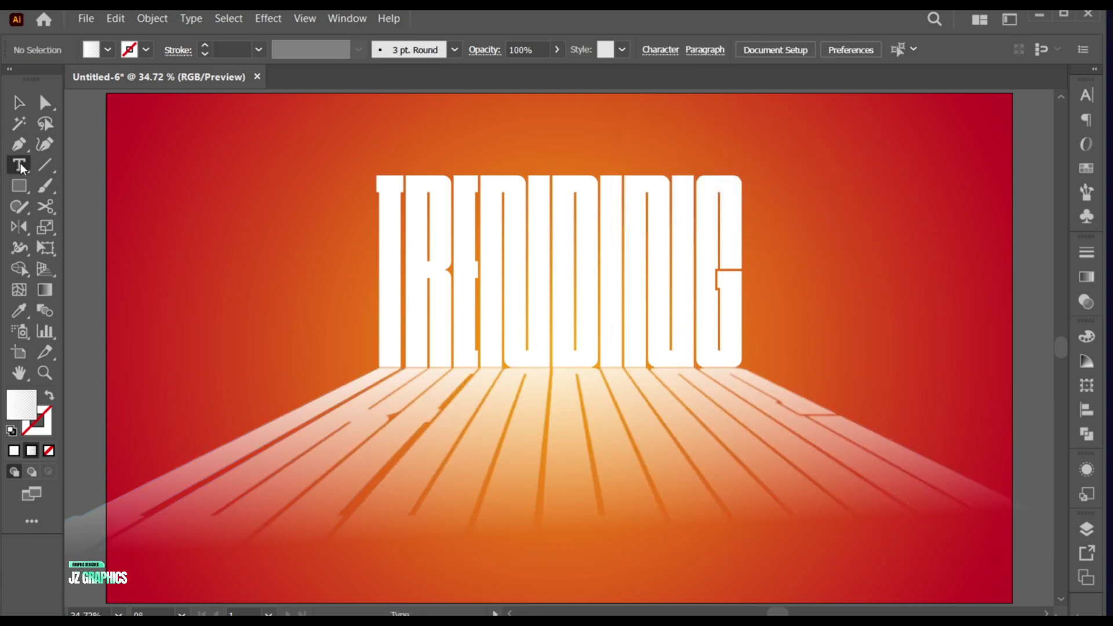
click(490, 158)
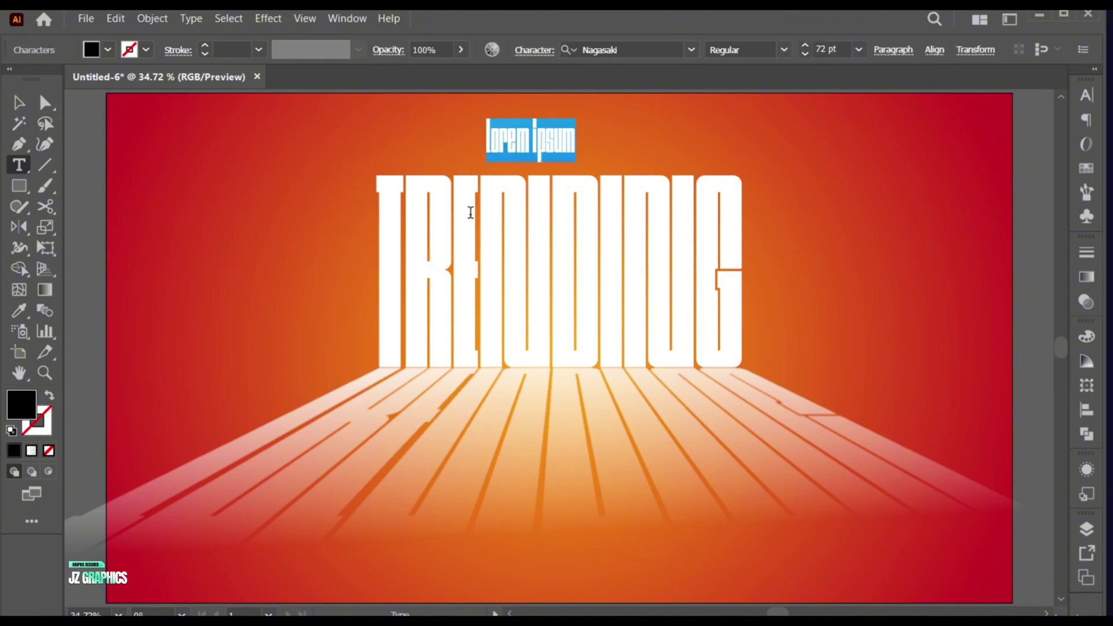
text(poster design)
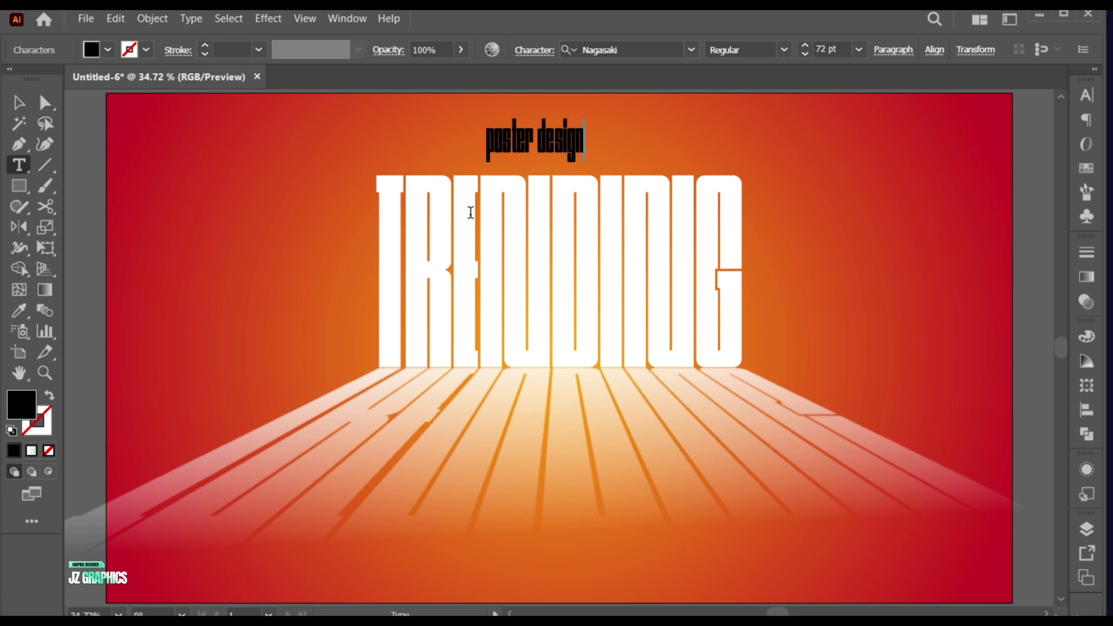
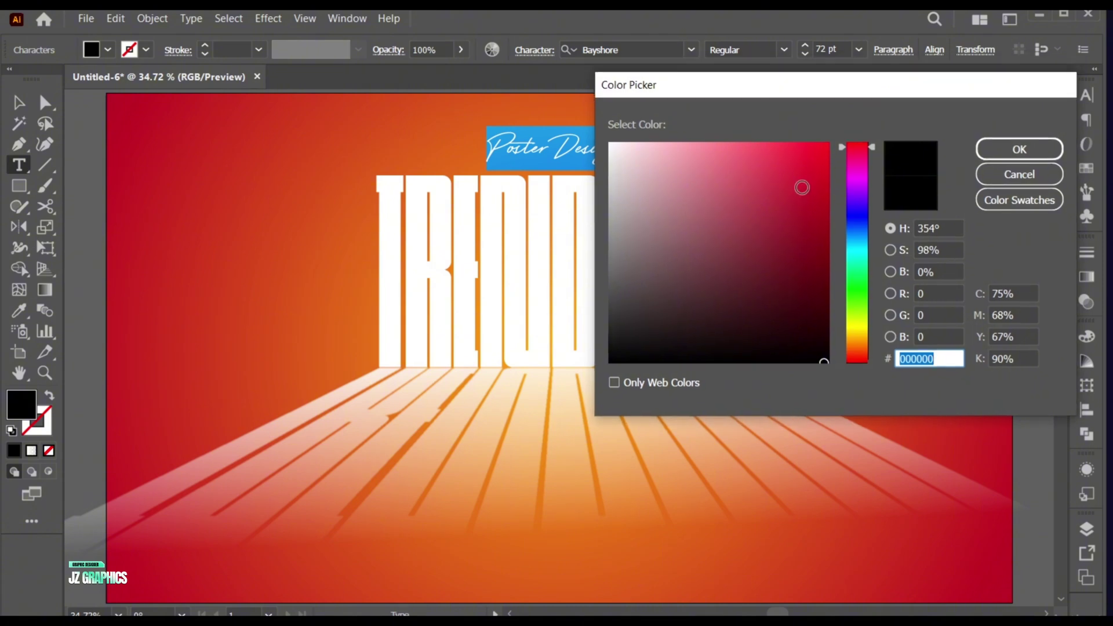
- Colour the "Poster Design" text dark red (890616) and centre it horizontally on the artboard
drag(803, 191, 819, 244)
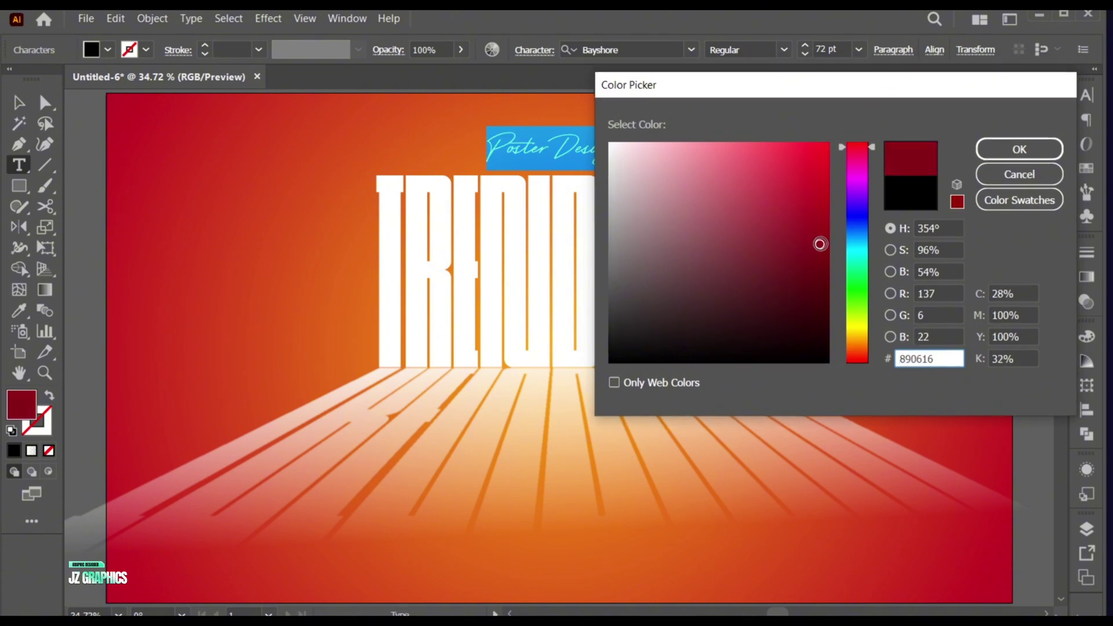
click(1019, 149)
key(Escape)
click(570, 153)
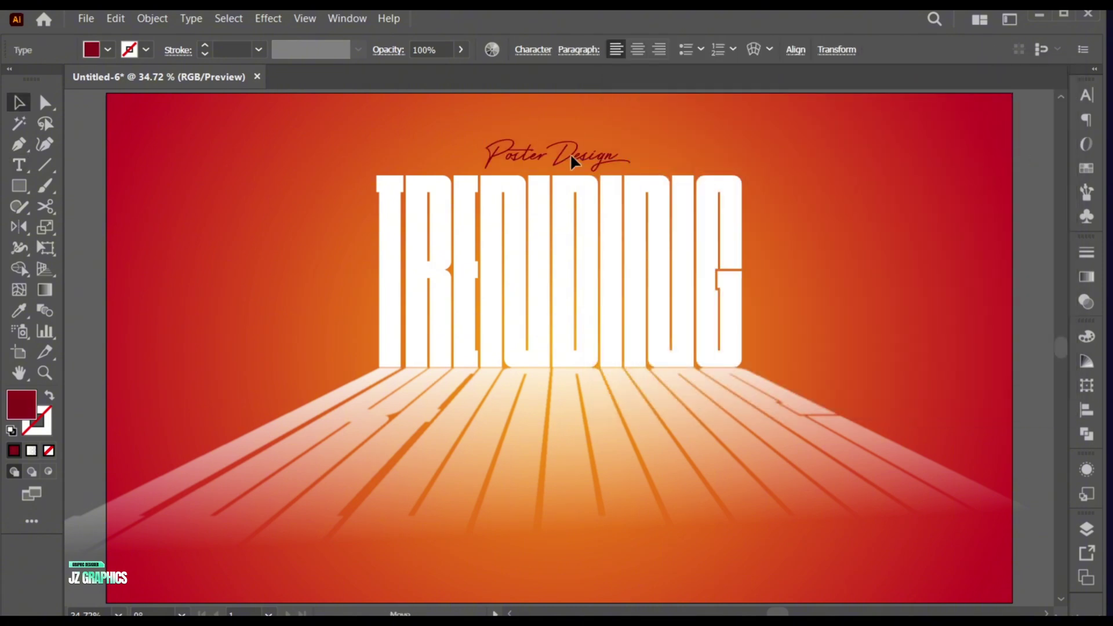
click(795, 49)
click(644, 99)
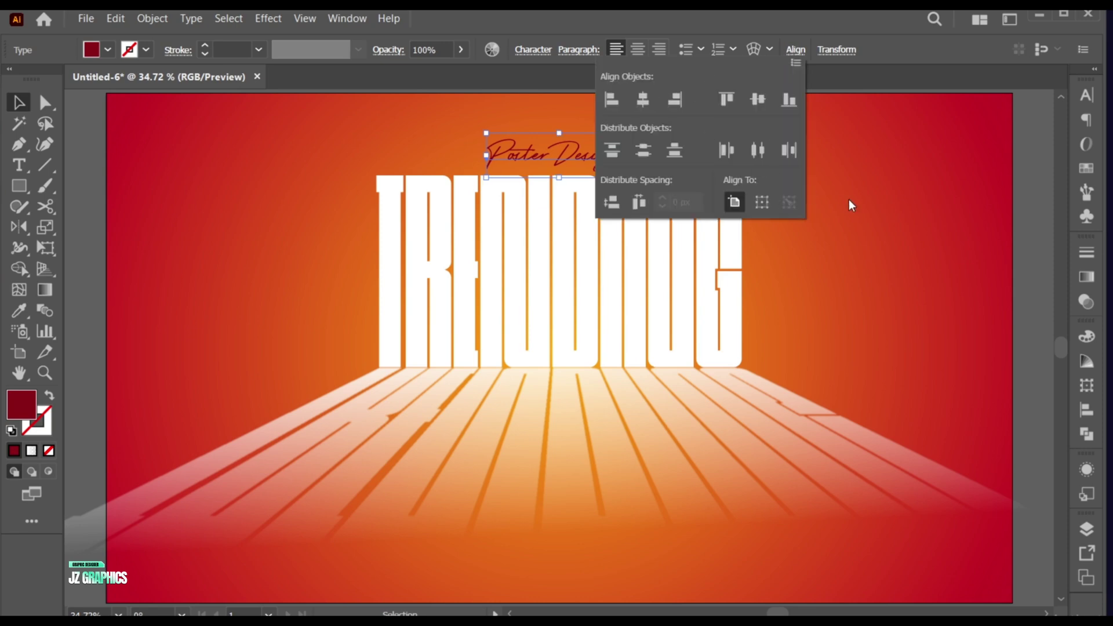
click(766, 224)
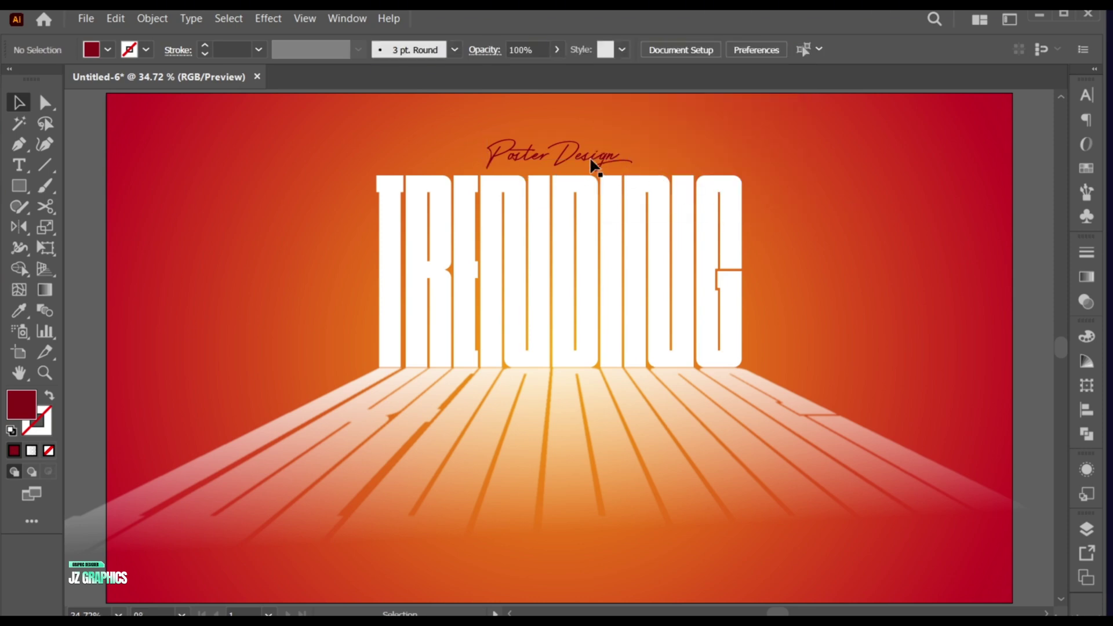
- Duplicate the "Poster Design" text into the artboard's upper-left corner and change the copy's wording to "illustrator tutorial"
drag(594, 166, 233, 131)
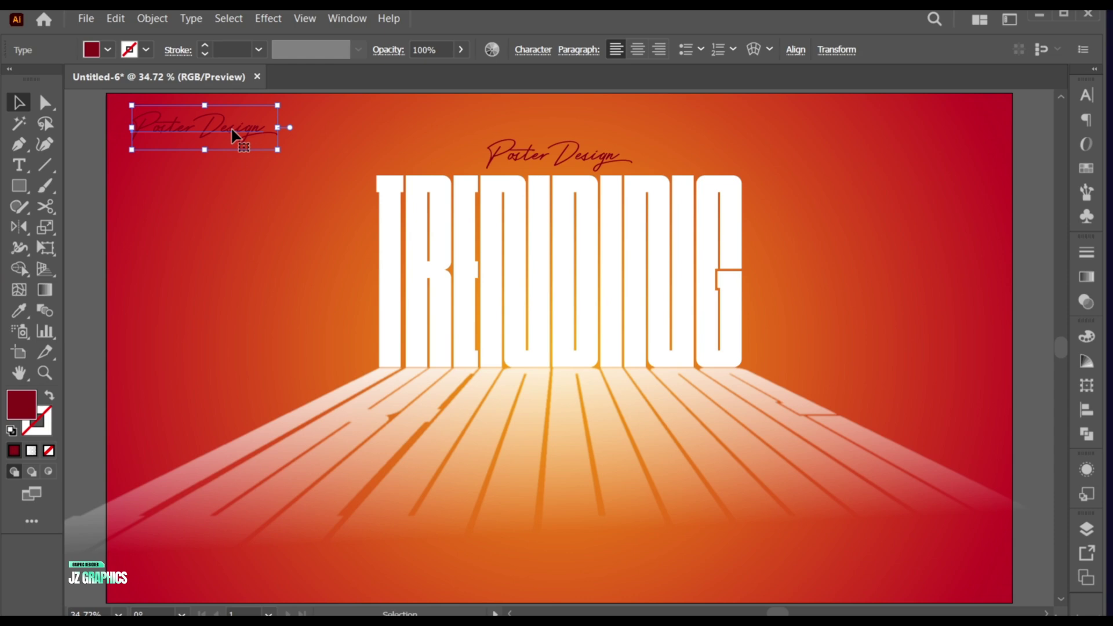
triple_click(232, 128)
text(Illus)
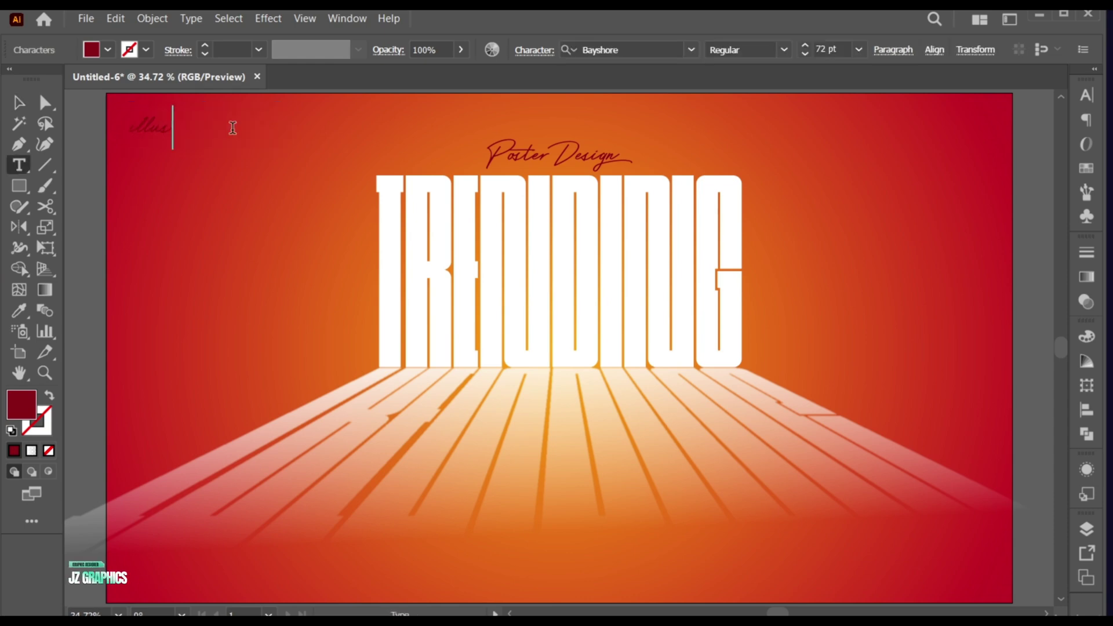
text(trator tut)
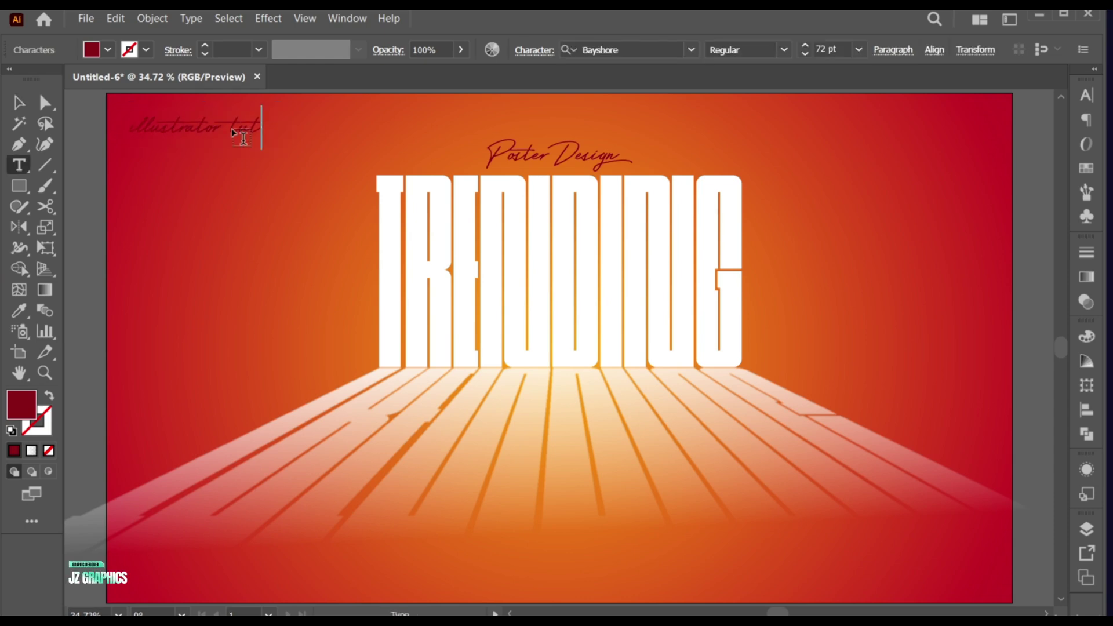
text(orial)
- Set the "illustrator tutorial" text in Gotham Medium and convert it to uppercase
key(ctrl+a)
click(651, 50)
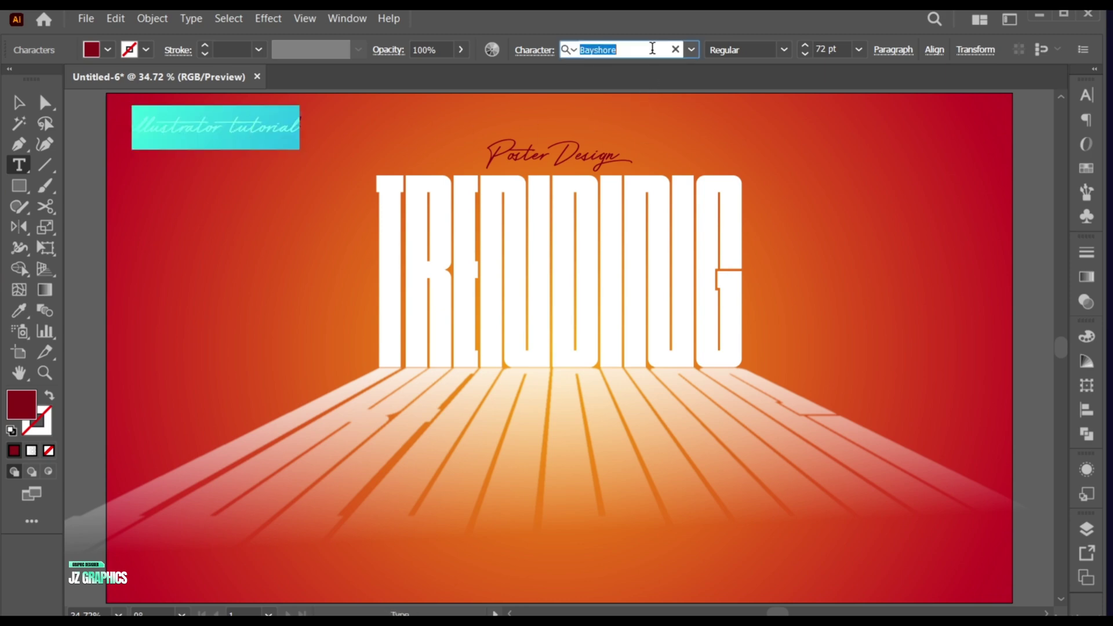
text(gotham)
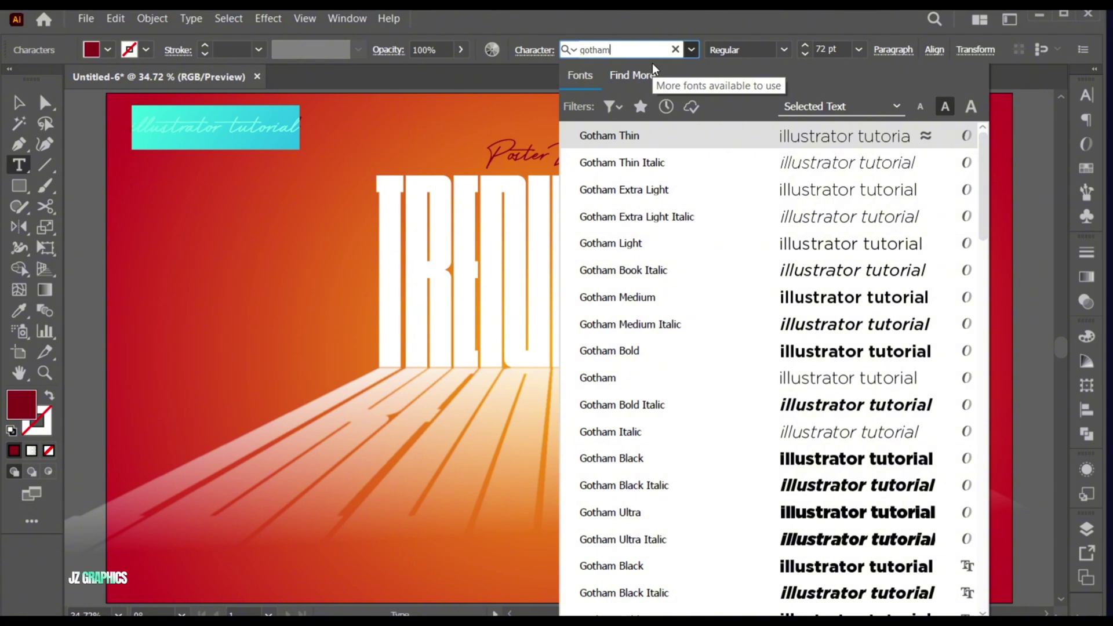
click(682, 296)
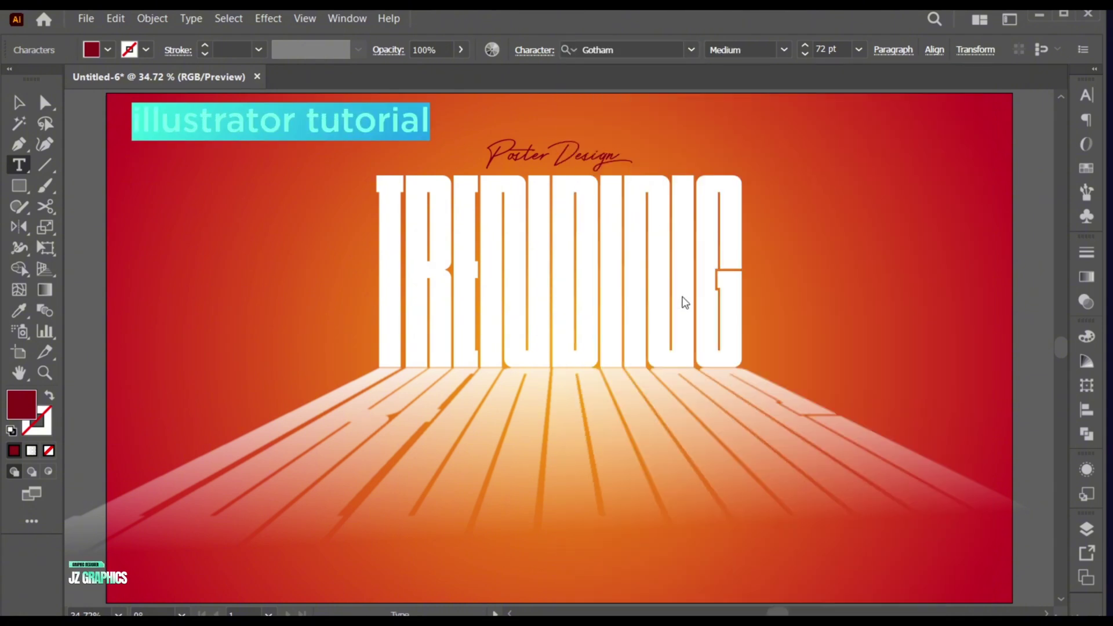
click(198, 19)
mouse_move(297, 250)
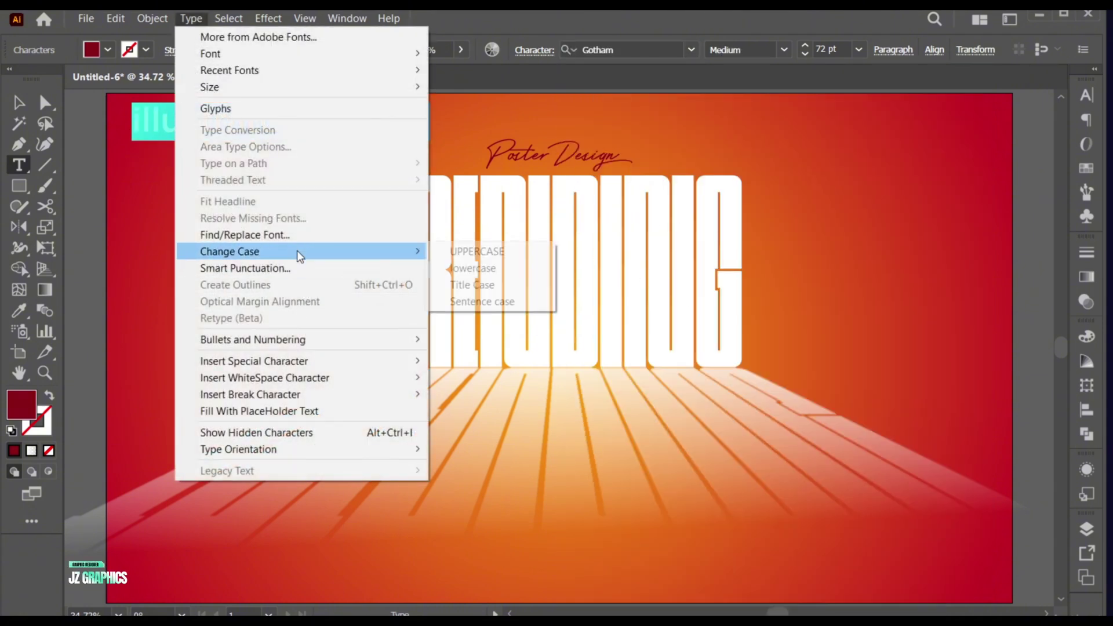
click(472, 249)
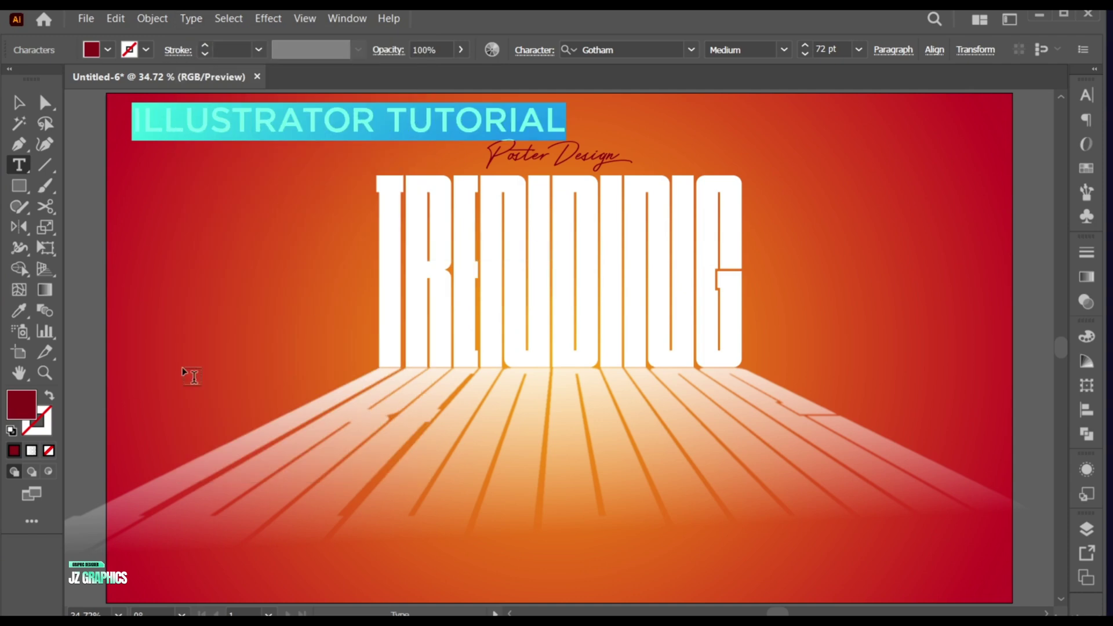
- Recolour the "ILLUSTRATOR TUTORIAL" text orange (FF9D00)
double_click(29, 404)
drag(859, 293, 860, 341)
drag(821, 165, 843, 124)
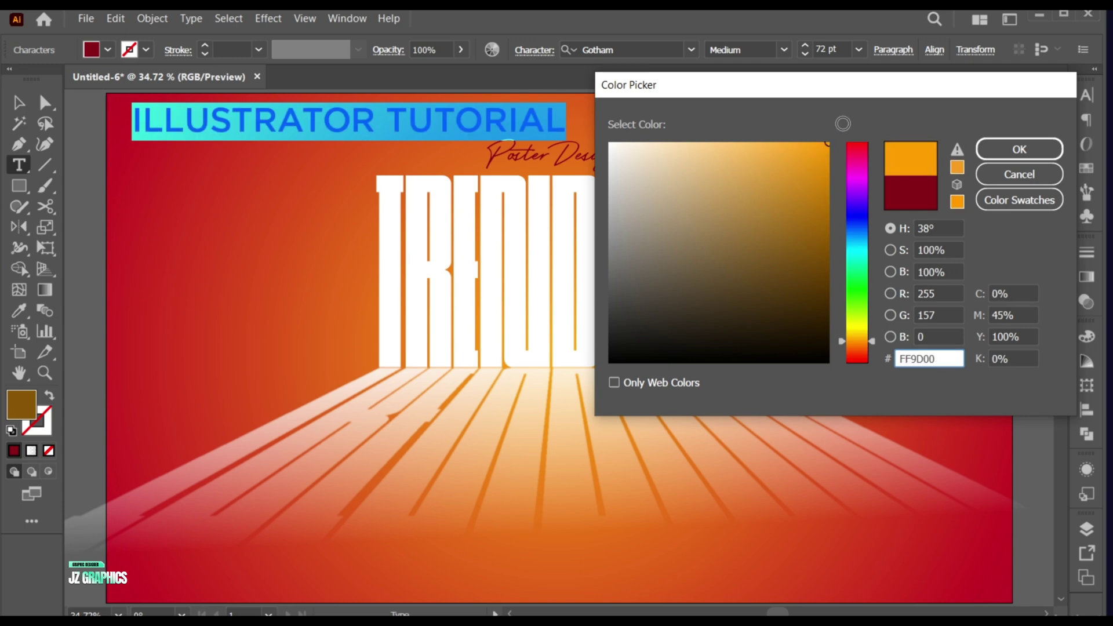
click(1019, 149)
key(Escape)
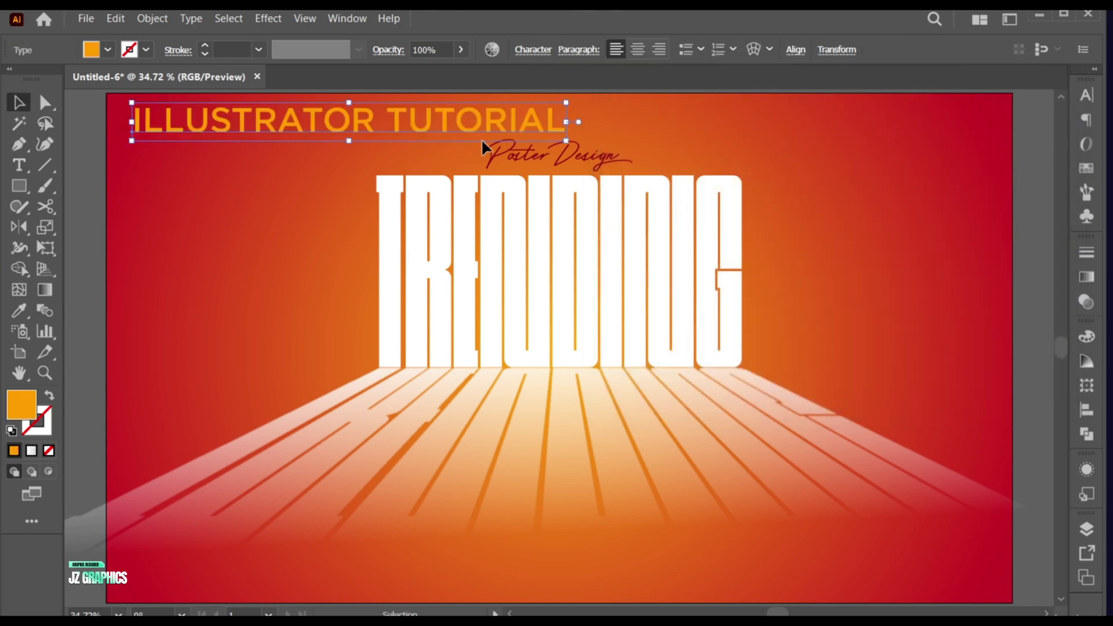
- Scale "ILLUSTRATOR TUTORIAL" down to about 34 pt near the artboard's upper-left corner and slightly widen its letter spacing
drag(566, 140, 446, 137)
drag(419, 123, 301, 117)
key(t)
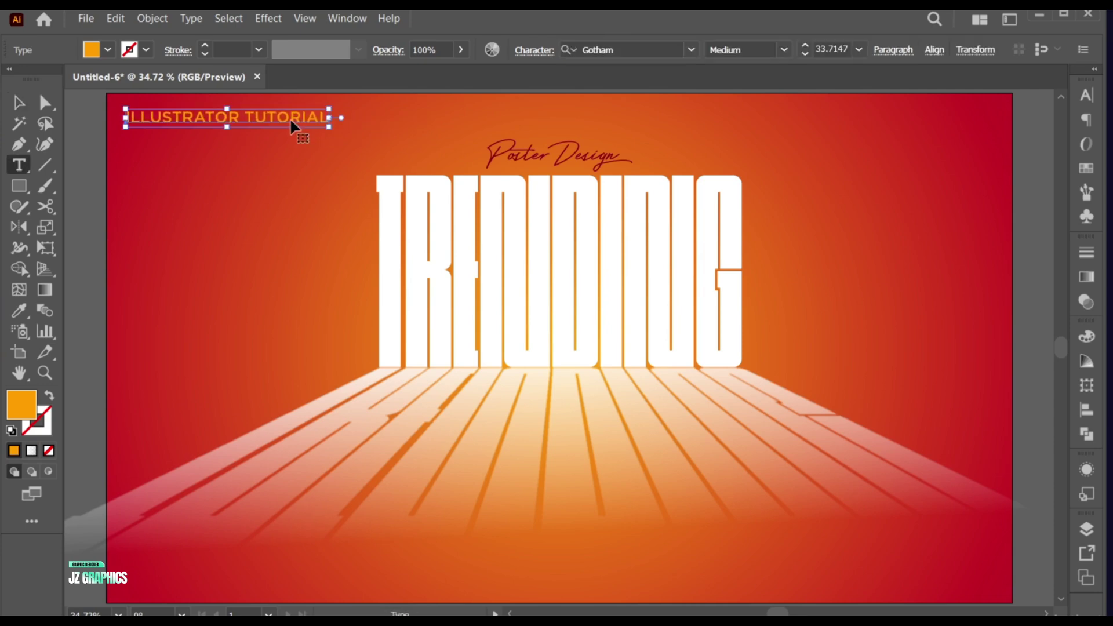
triple_click(290, 118)
drag(125, 117, 320, 101)
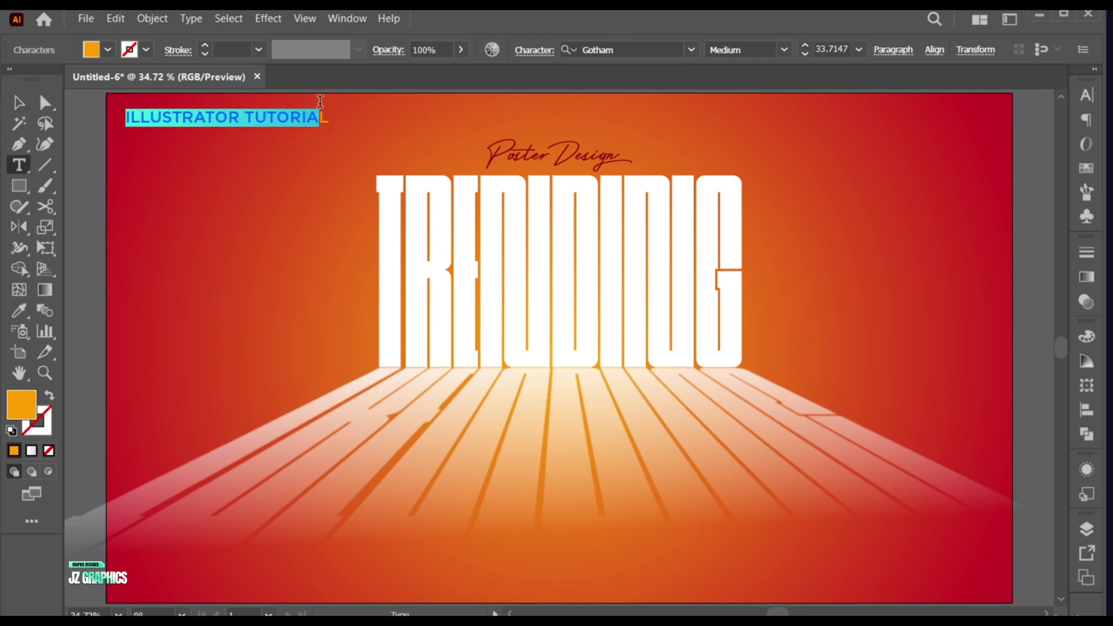
key(Escape)
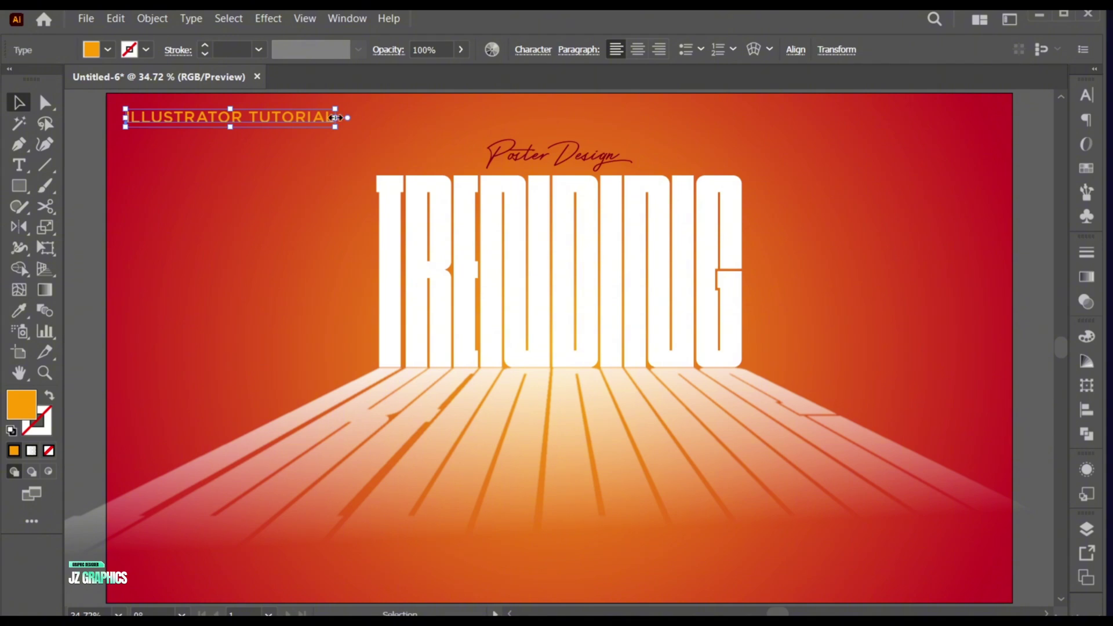
- Shrink the corner text to about 26 pt, duplicate it to the artboard's upper-right corner and change the copy to "30 / 07 / 2025"
drag(335, 132, 956, 149)
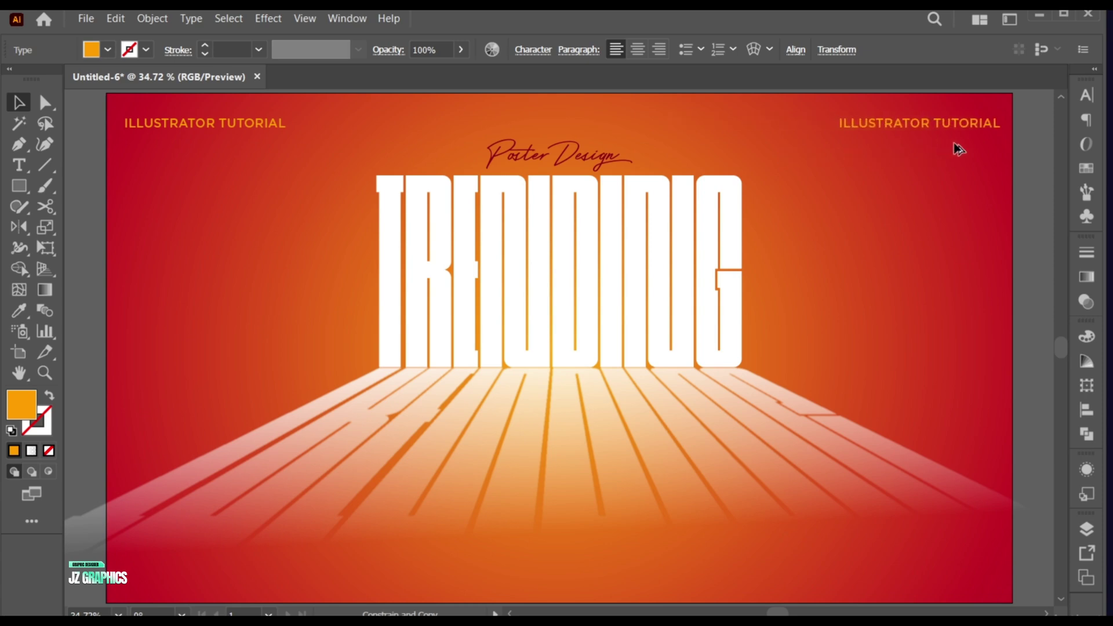
triple_click(932, 123)
text(30 /)
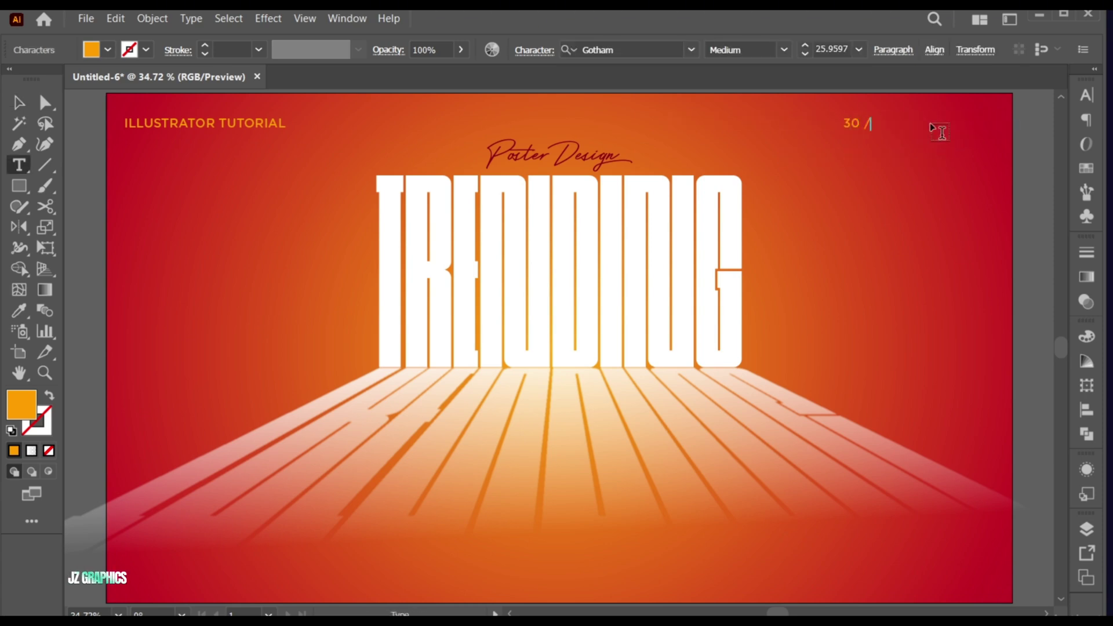
text( 07 / 2025)
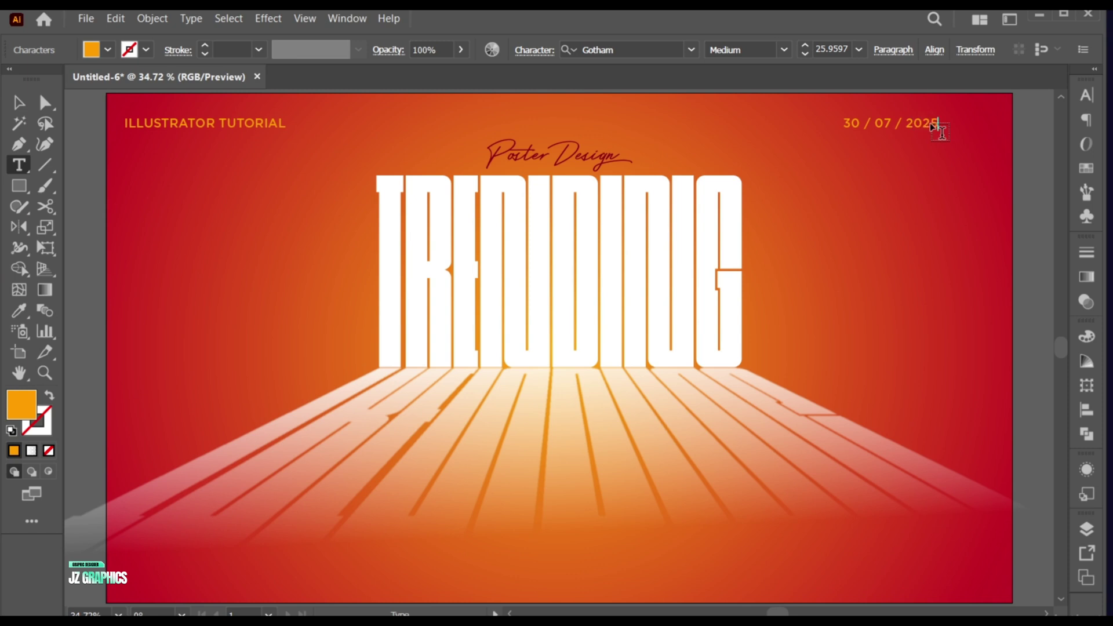
key(Escape)
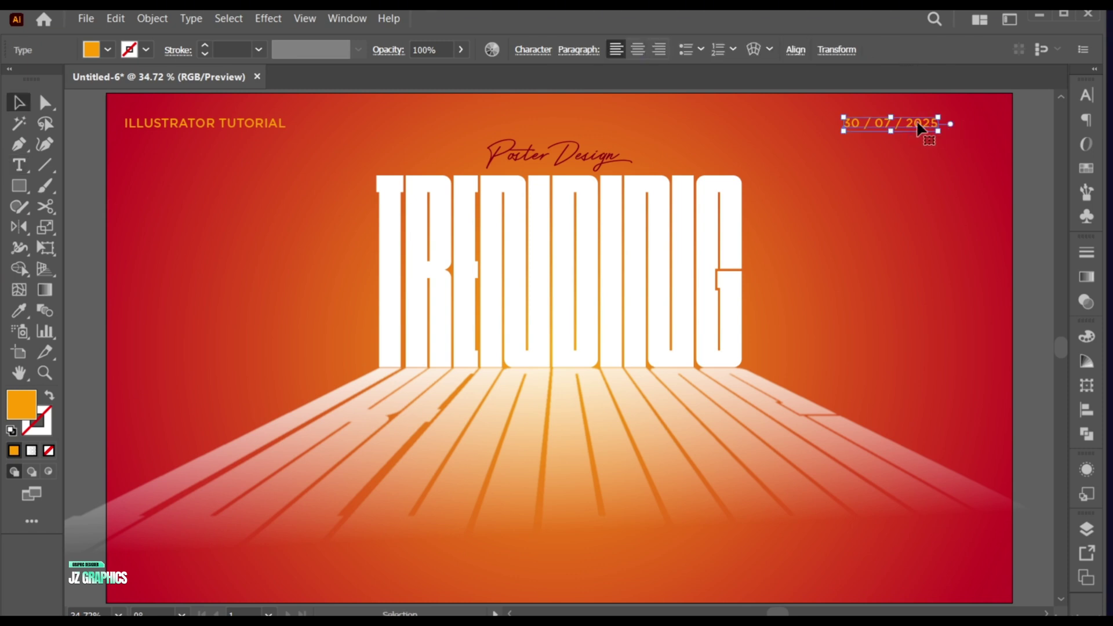
drag(918, 123, 960, 123)
- Redraw the mirrored text's gradient vertically, from inside the lower part of the main text to just above the mirrored text's lower edge
click(565, 569)
click(548, 412)
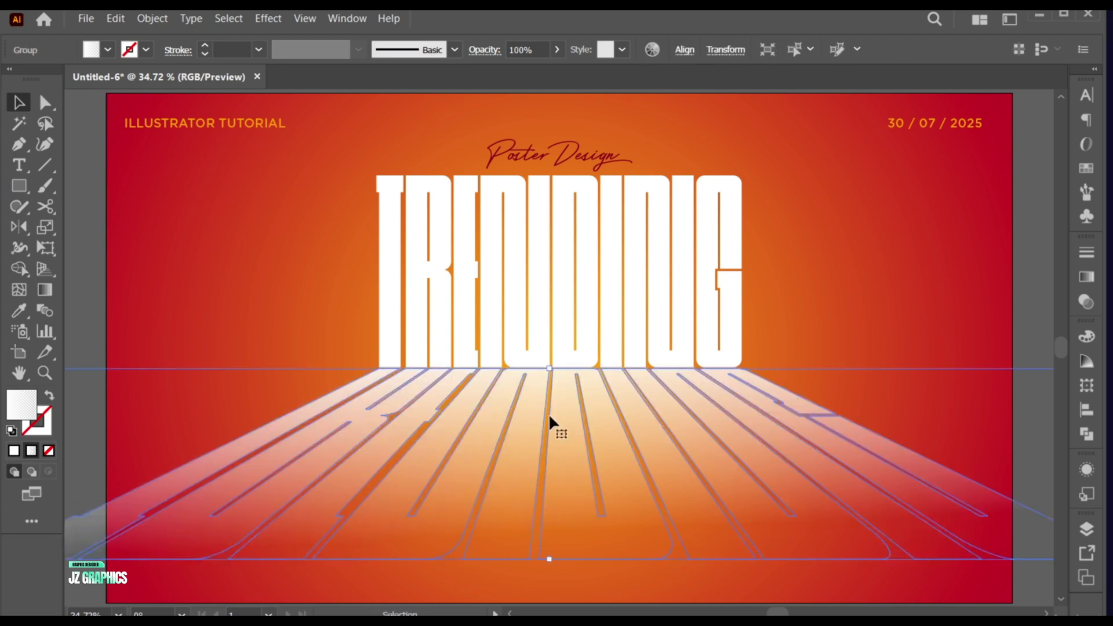
key(g)
drag(542, 328, 542, 534)
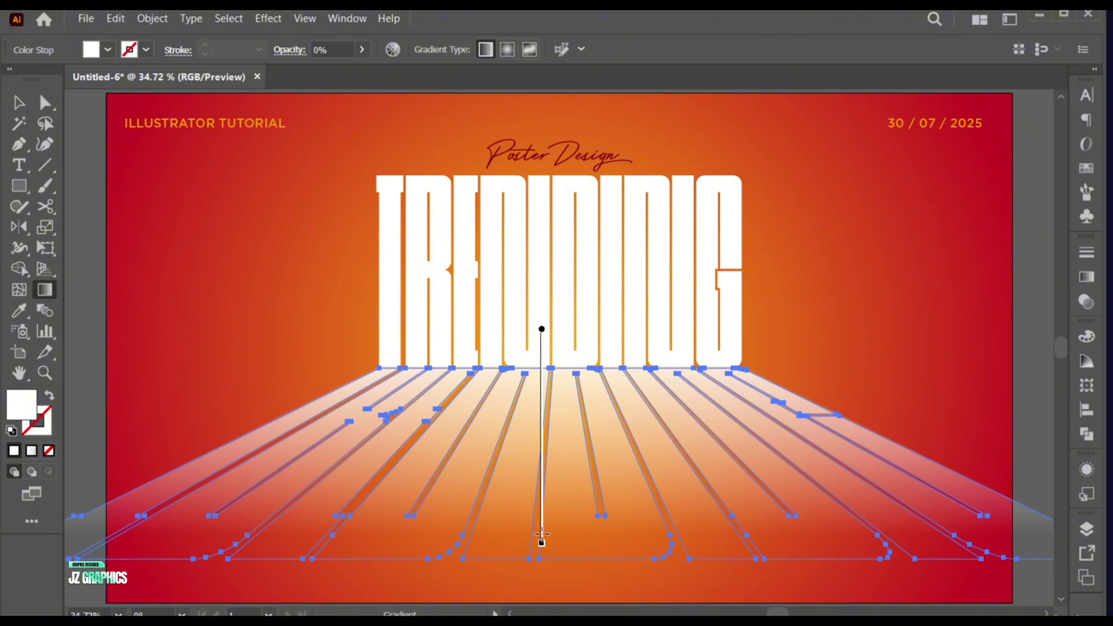
key(v)
click(549, 566)
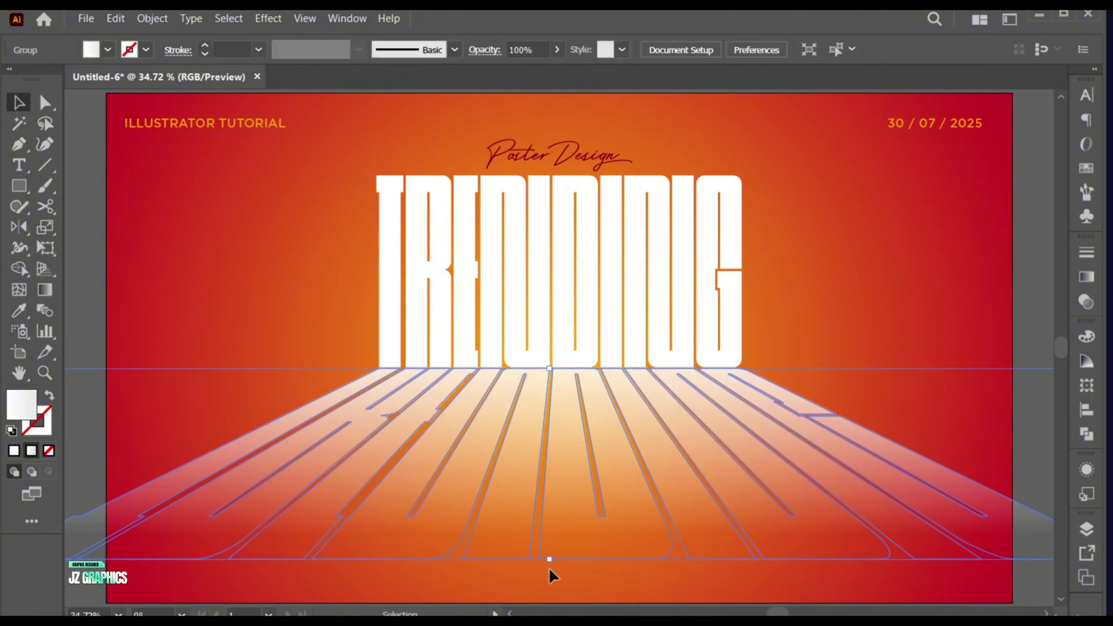
- Duplicate the "Poster Design" text to the lower middle of the artboard and replace the copy's wording with "JZ GRAPHICS"
drag(516, 148, 538, 530)
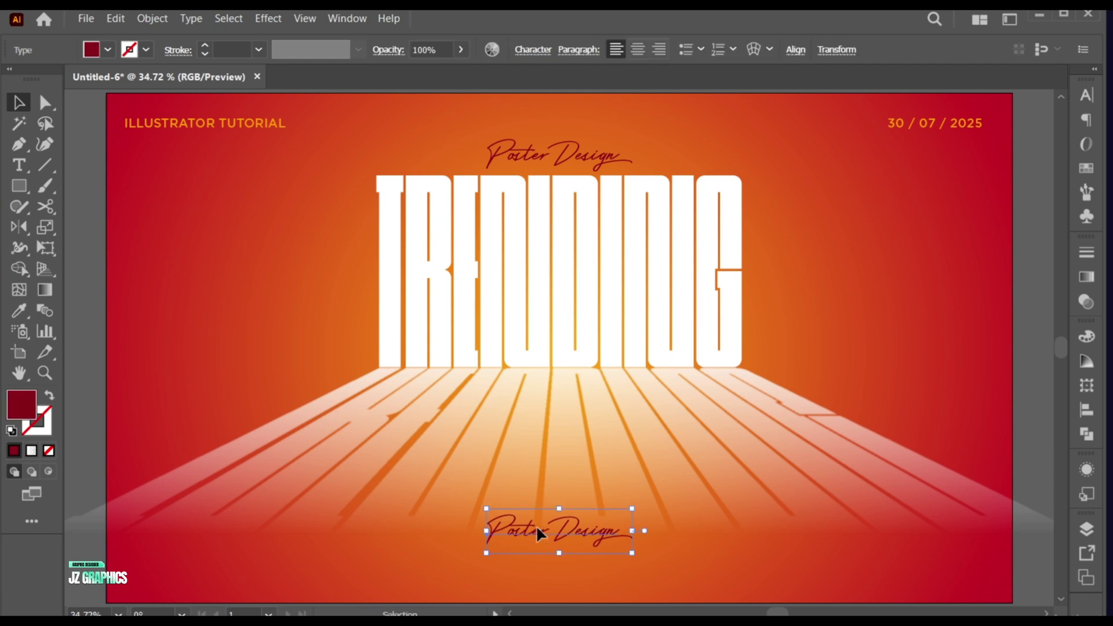
double_click(537, 525)
key(ctrl+a)
text(JZGRAPH)
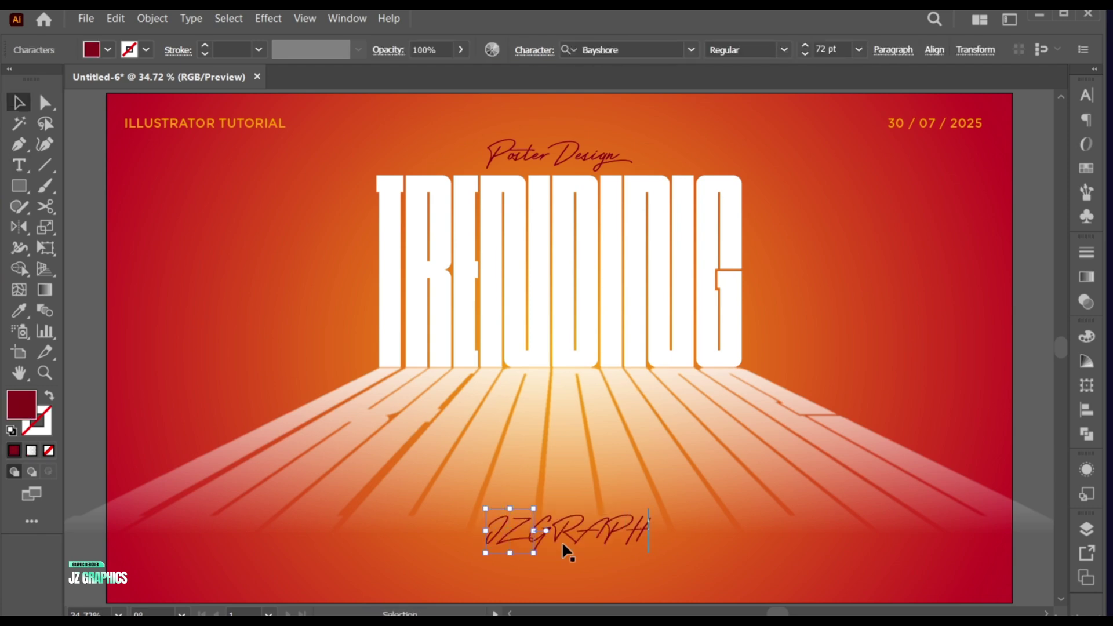
text(ICS)
- Set the "JZ GRAPHICS" text in Gotham Bold and scale it down to about 38 pt near the artboard's lower edge
key(ctrl+a)
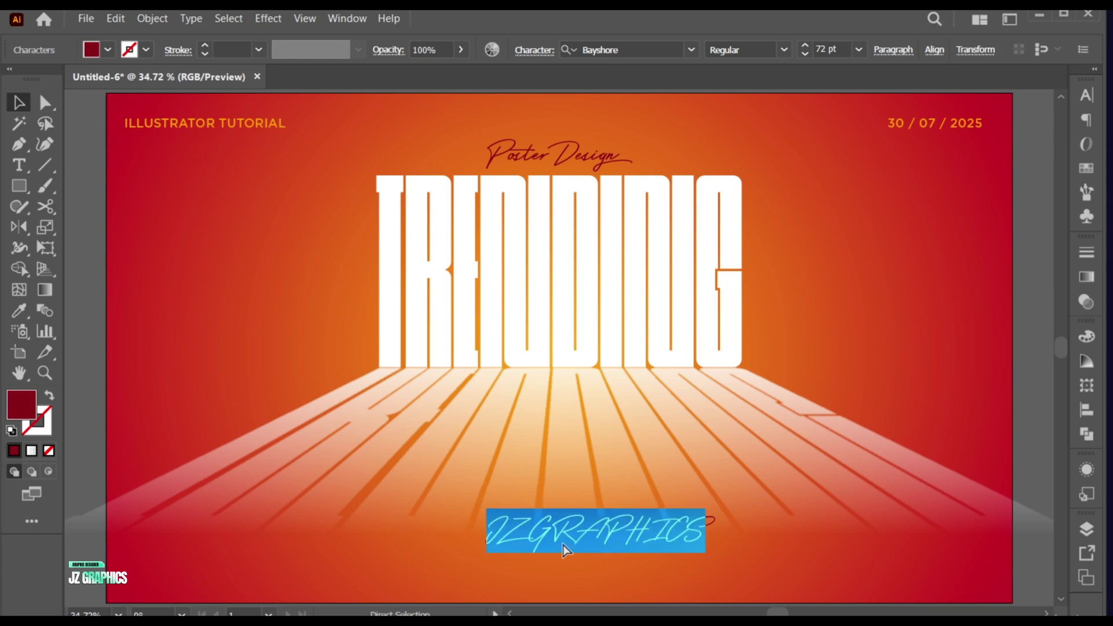
key(Escape)
click(646, 48)
text(GOTHAM)
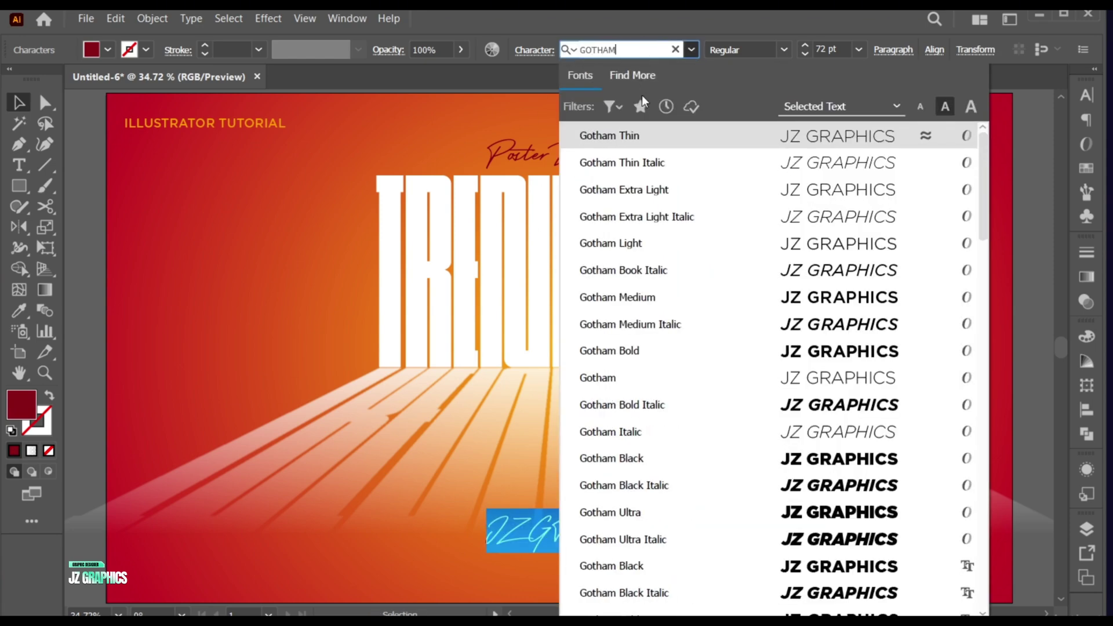
click(689, 358)
drag(726, 545, 549, 523)
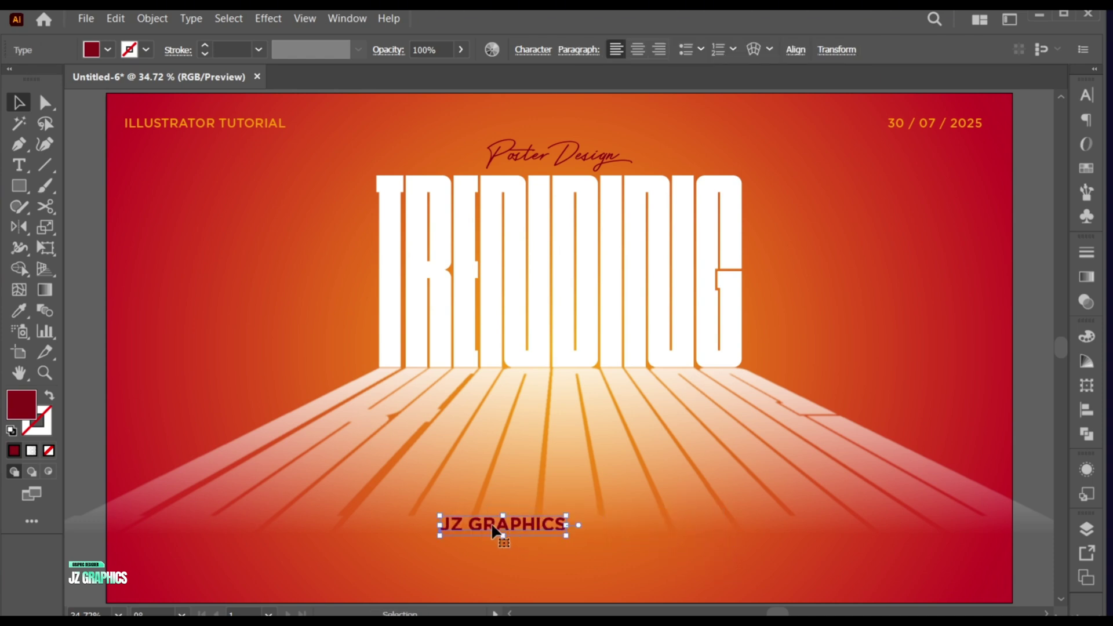
- Widen the letter spacing of the "JZ GRAPHICS" text to about one and a half times its width
key(t)
drag(442, 520, 556, 525)
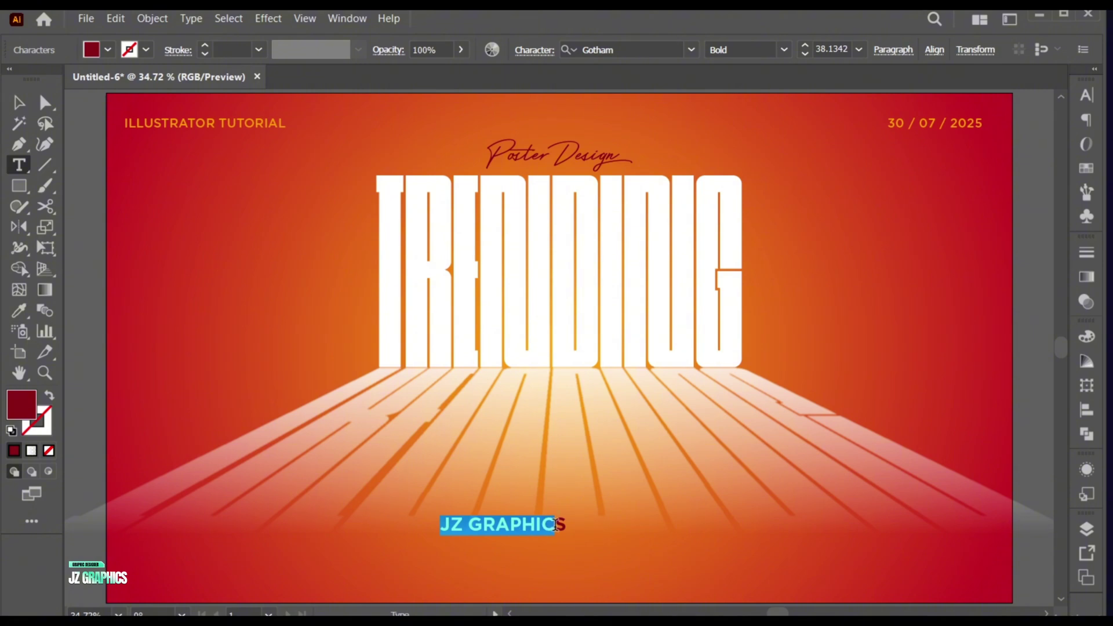
key(alt+Right)
key(alt+Right)
key(alt+Right)
key(alt+Right)
key(alt+Right)
key(alt+Right)
key(alt+Right)
key(alt+Right)
key(alt+Right)
key(alt+Right)
key(alt+Right)
key(alt+Right)
key(alt+Right)
key(alt+Right)
key(alt+Right)
key(alt+Right)
key(alt+Right)
key(alt+Right)
key(alt+Right)
key(alt+Right)
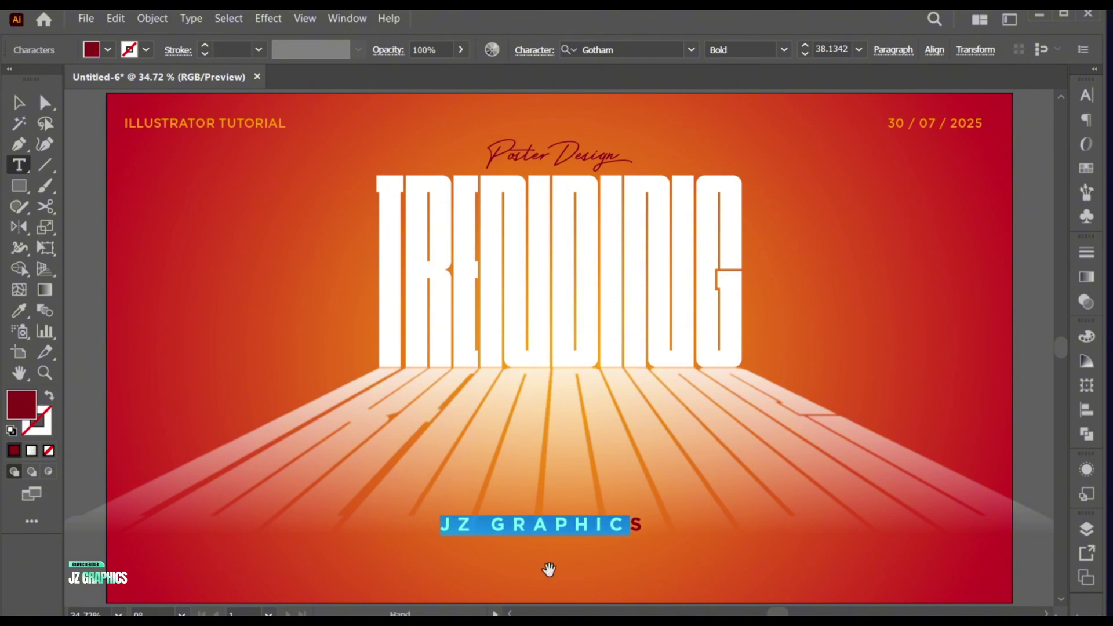
- Widen the letter spacing of the "JZ GRAPHICS" text further, until it spans nearly the width of the main "TRENDING" text
key(alt+Right)
key(alt+Right)
key(alt+Right)
key(alt+Right)
key(alt+Right)
key(alt+Right)
key(alt+Right)
key(alt+Right)
key(Escape)
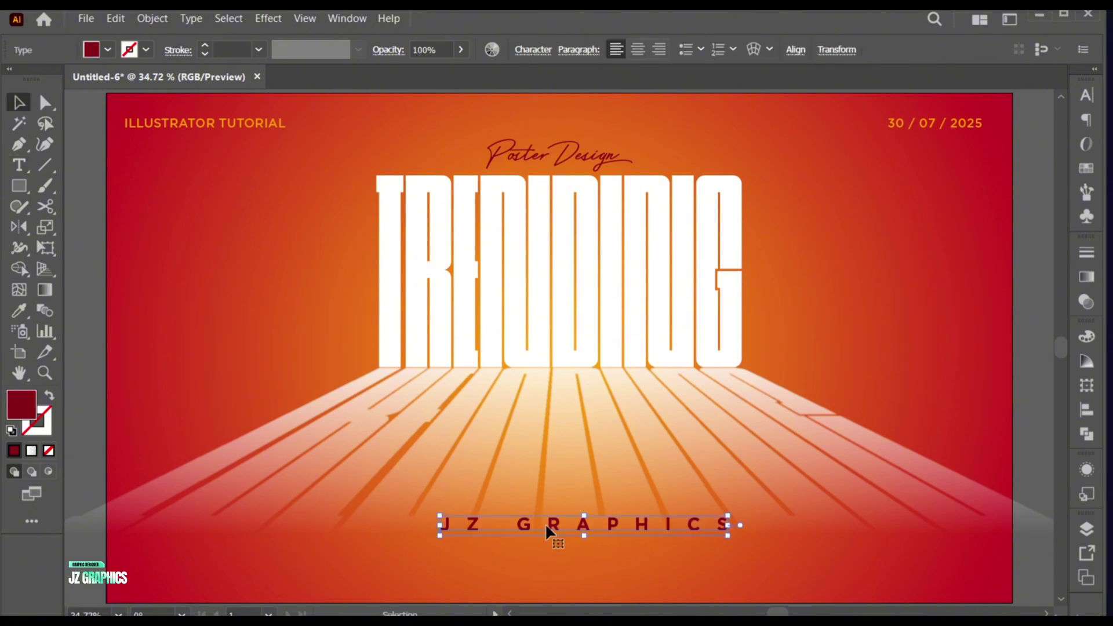
- Move the "JZ GRAPHICS" text back toward the middle and centre it horizontally on the artboard
drag(545, 523, 510, 524)
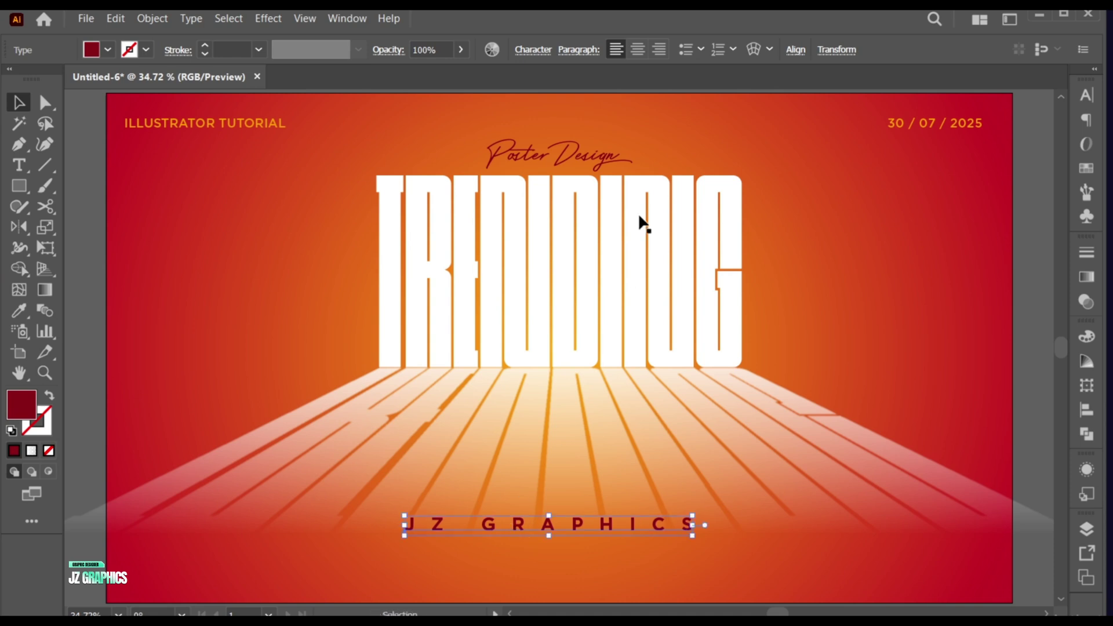
click(796, 52)
click(642, 98)
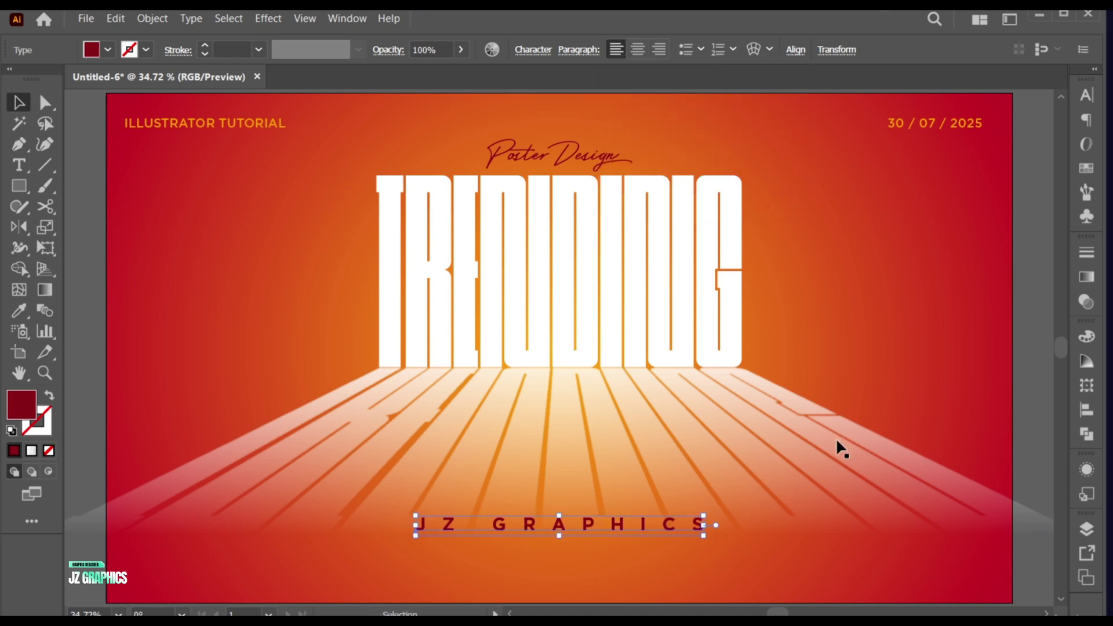
click(860, 399)
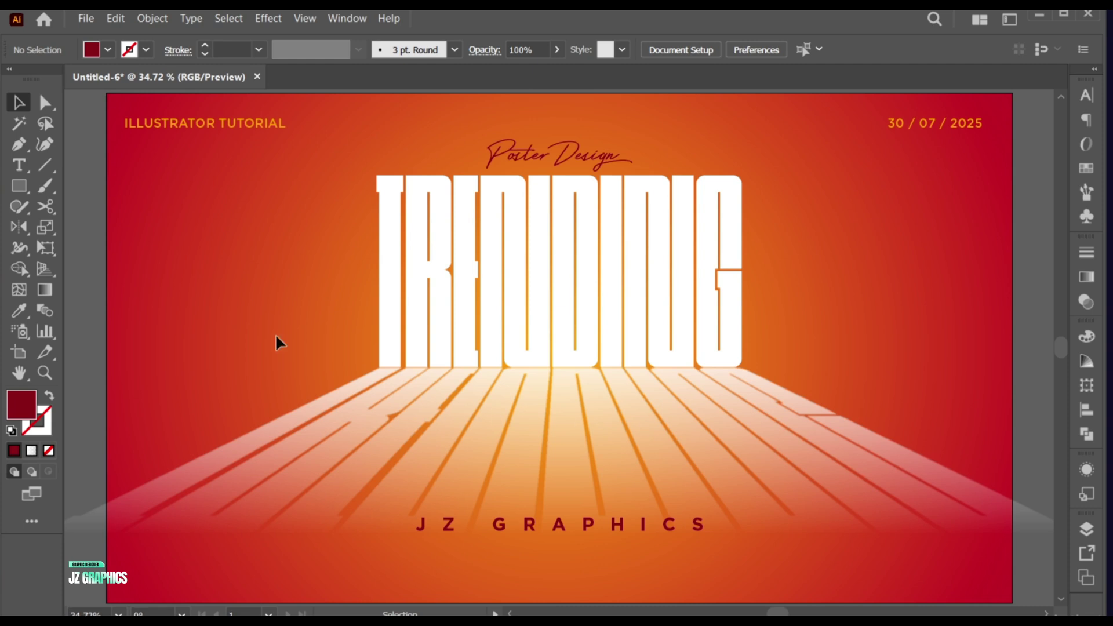
- Draw a wide, shallow area-text frame with placeholder text just below "JZ GRAPHICS", near the artboard's lower edge
key(z)
scroll(538, 457, down, 3)
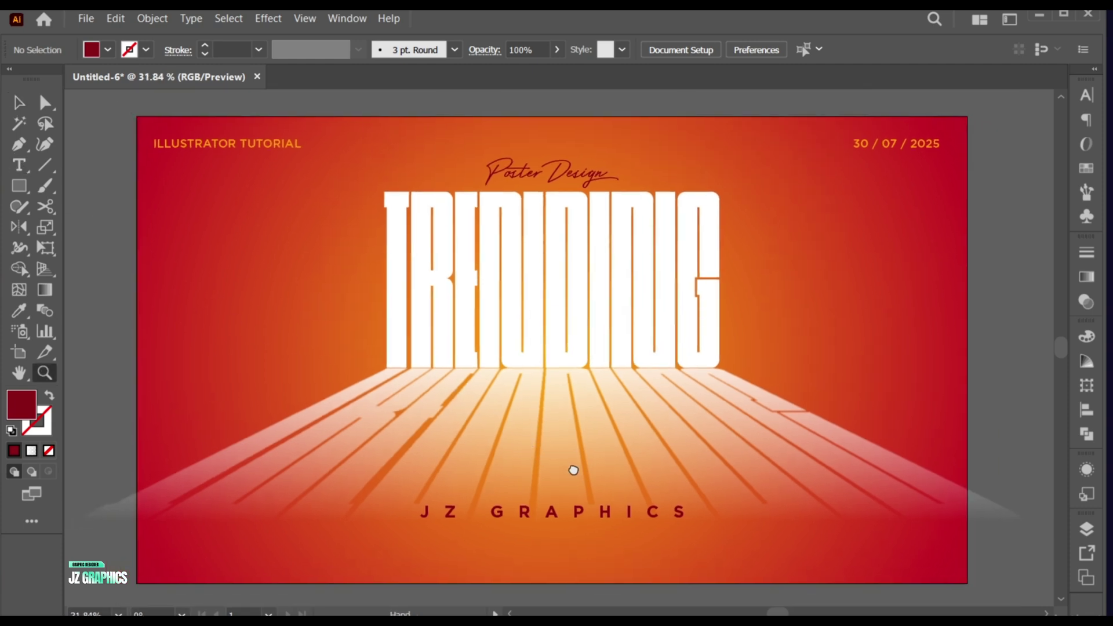
drag(574, 470, 571, 458)
key(v)
key(t)
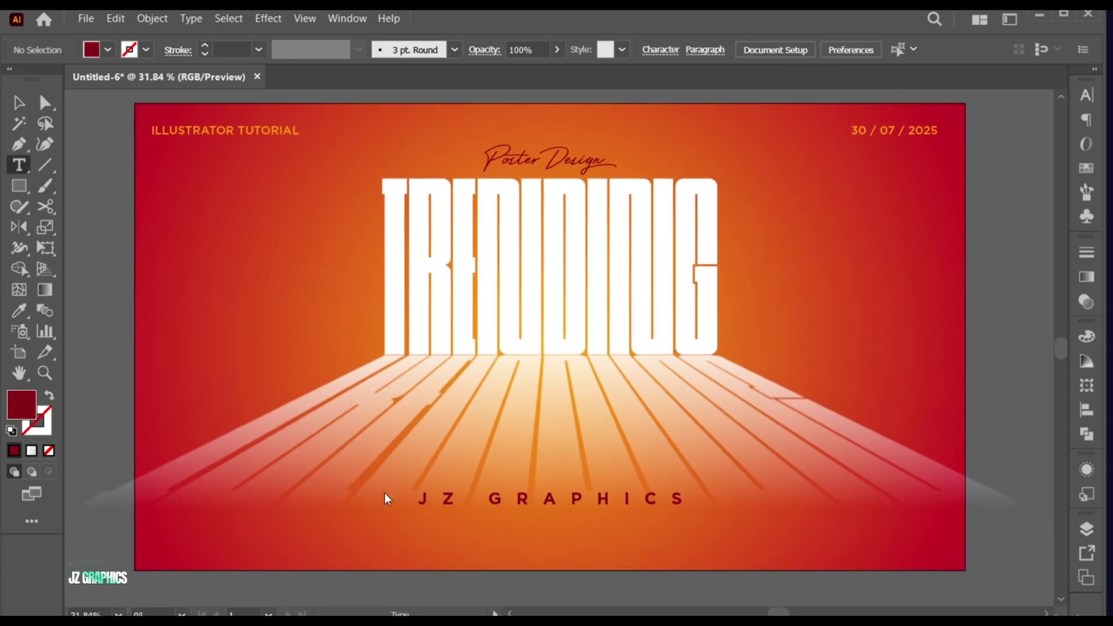
drag(345, 514, 784, 555)
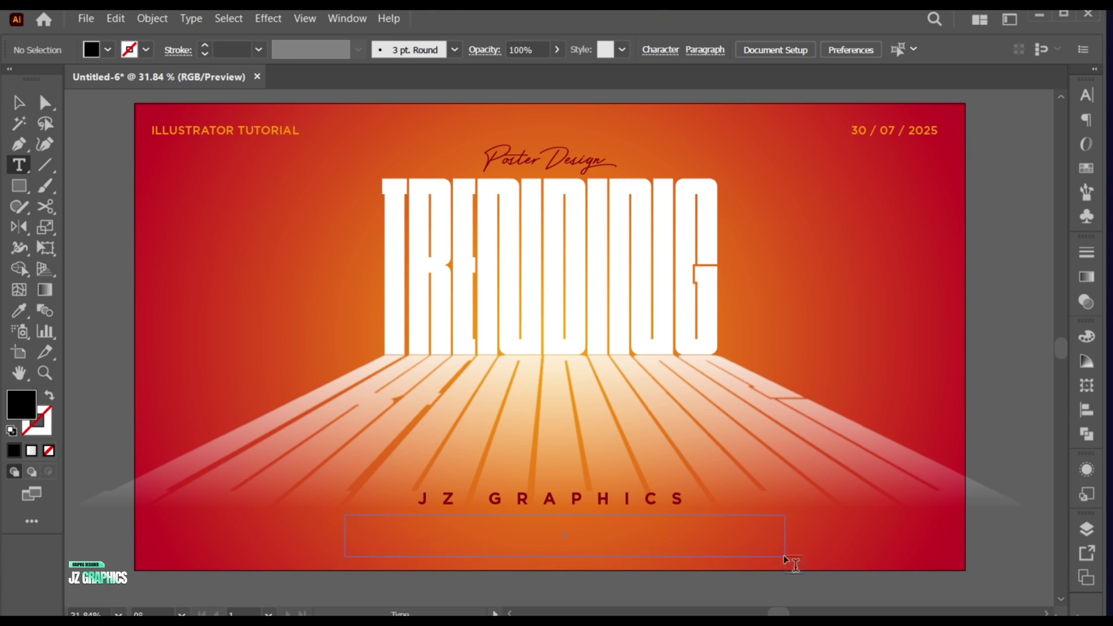
- Reduce the placeholder paragraph's font size to 22 pt and centre-align its lines
click(1084, 94)
click(900, 169)
click(899, 169)
click(899, 169)
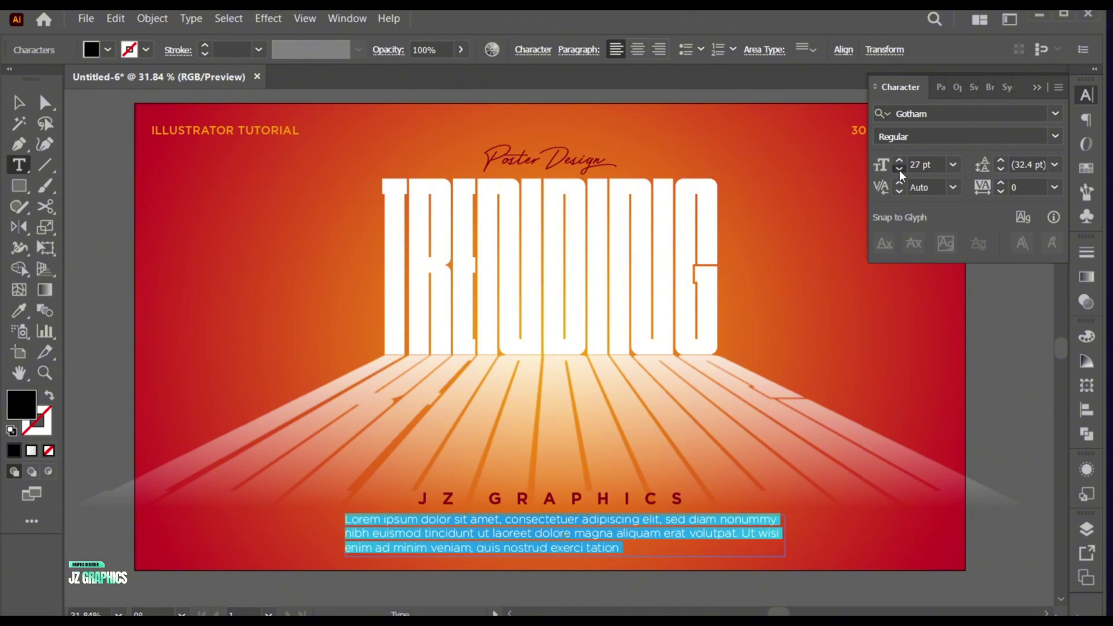
click(899, 170)
click(900, 169)
click(632, 49)
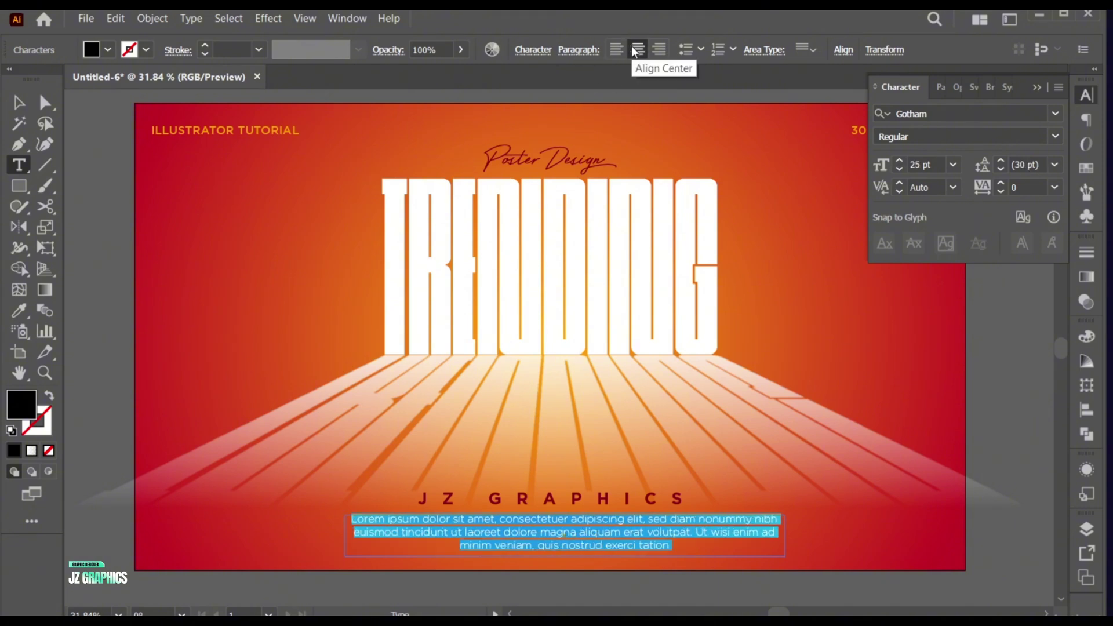
click(901, 169)
click(900, 169)
click(901, 169)
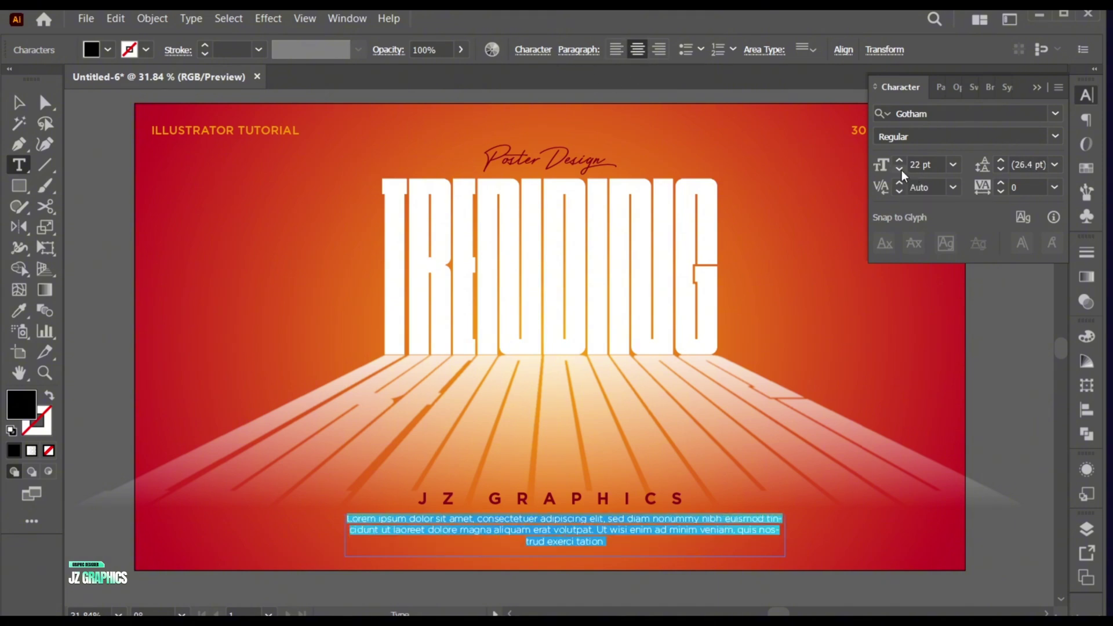
- Set the placeholder paragraph's leading to 23 pt
click(1000, 171)
click(1000, 171)
click(1000, 170)
click(1001, 171)
click(1001, 158)
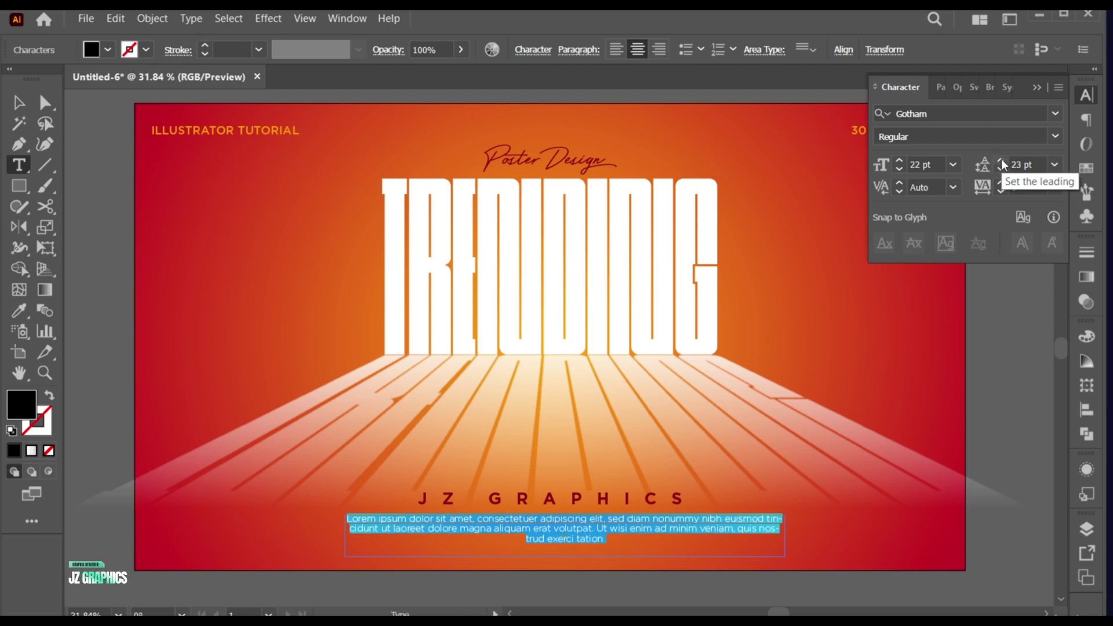
- Widen the placeholder paragraph's frame slightly and shift it to sit centred under "JZ GRAPHICS"
key(Escape)
drag(787, 537, 805, 536)
drag(721, 529, 697, 533)
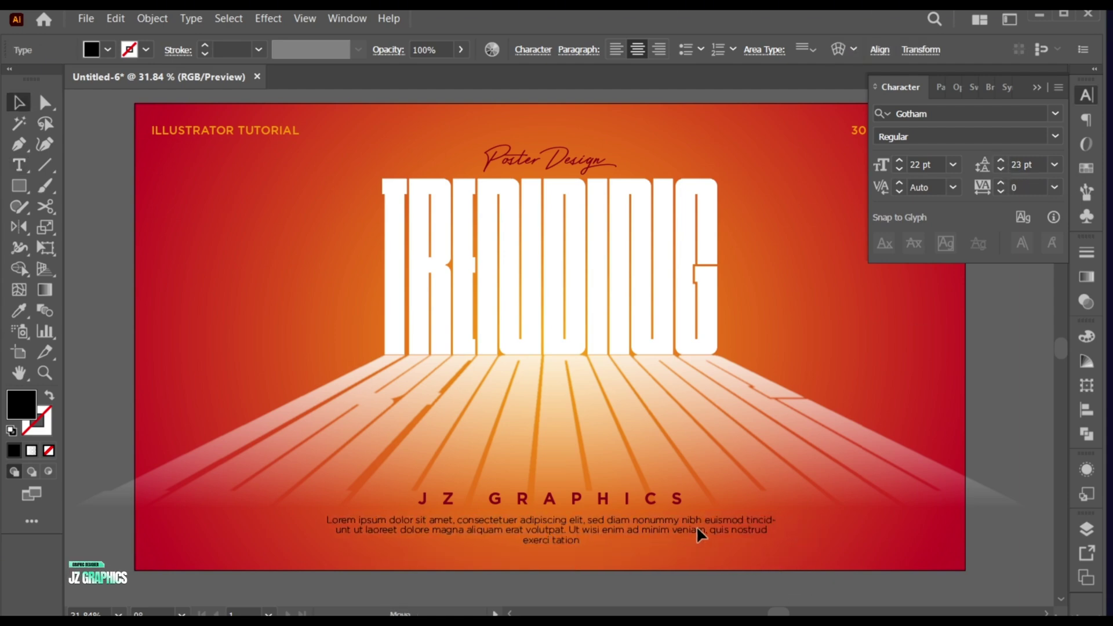
- Fill the placeholder paragraph with a dark red colour
double_click(26, 404)
drag(814, 213, 823, 240)
click(1043, 149)
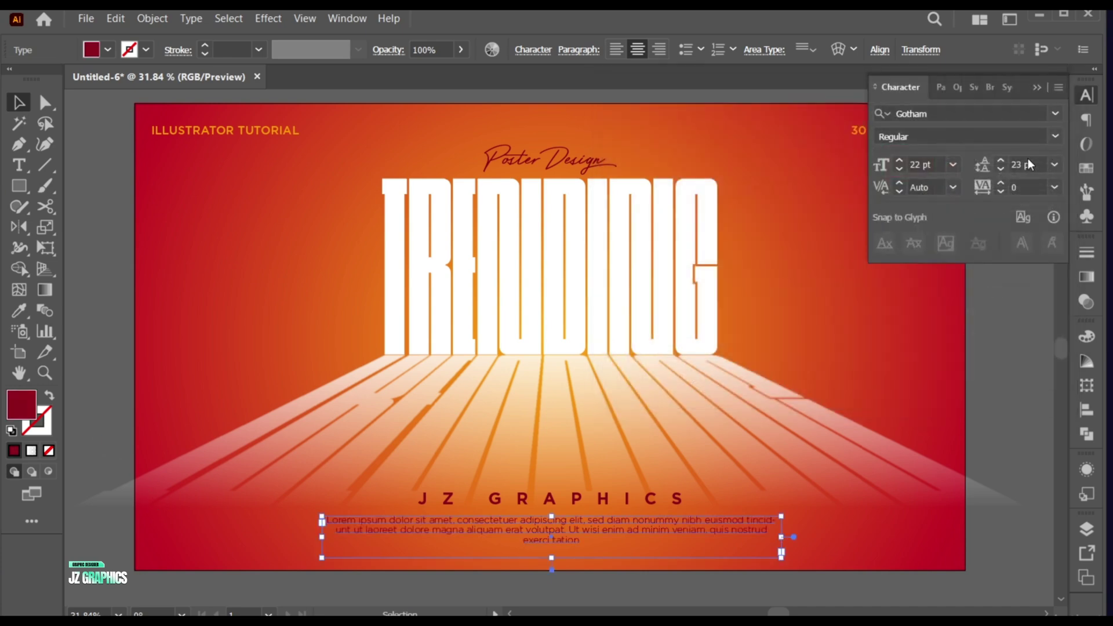
- Centre the placeholder paragraph horizontally on the artboard and deselect it
click(881, 51)
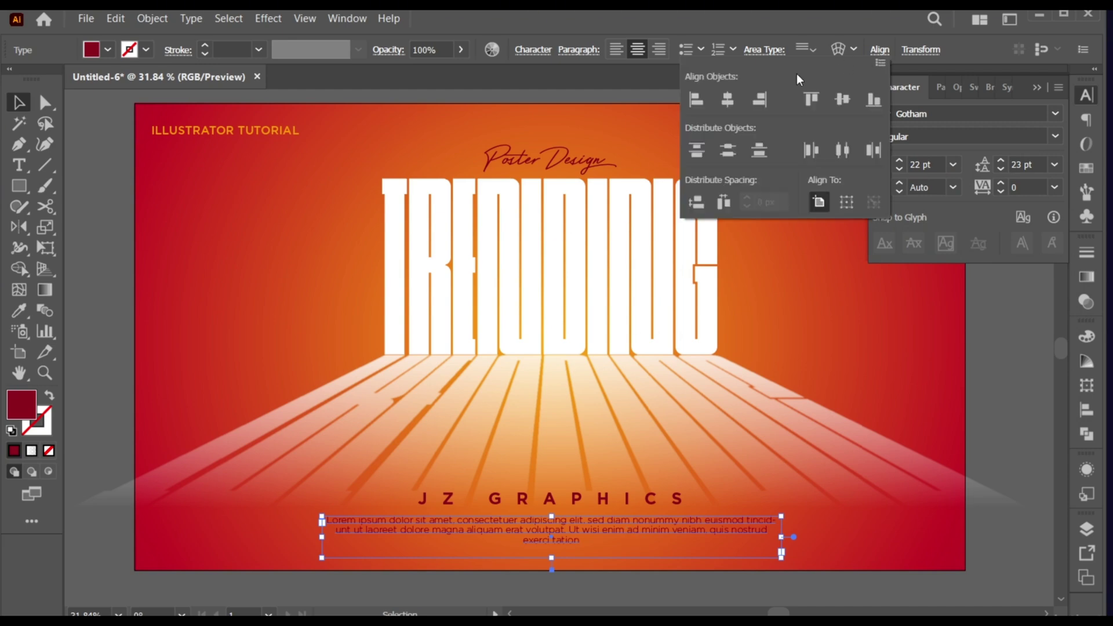
click(724, 101)
click(1038, 93)
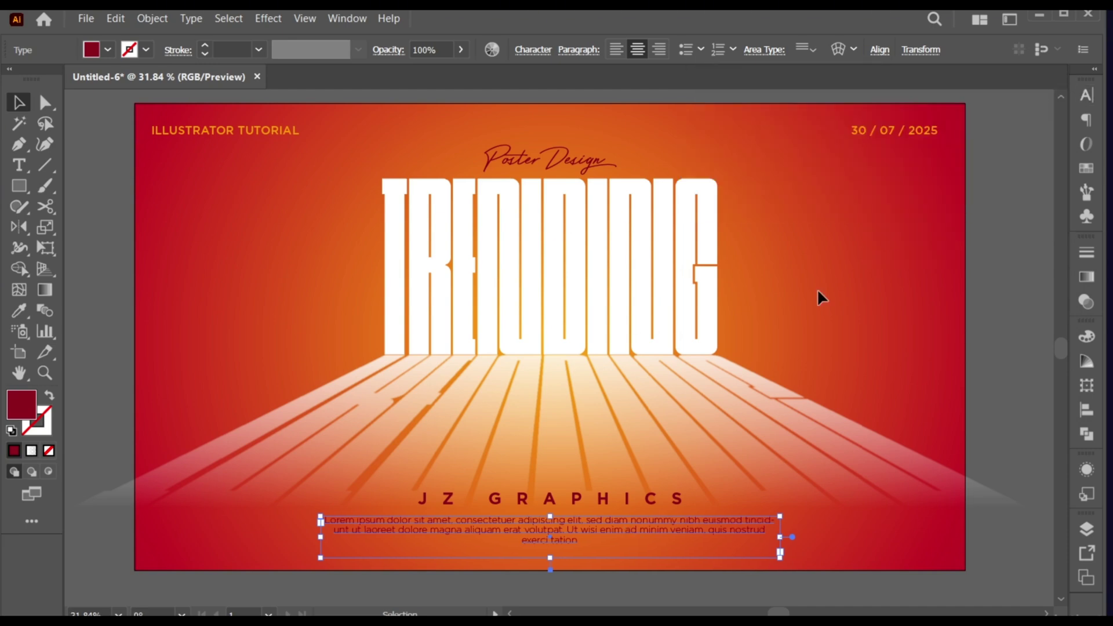
click(835, 364)
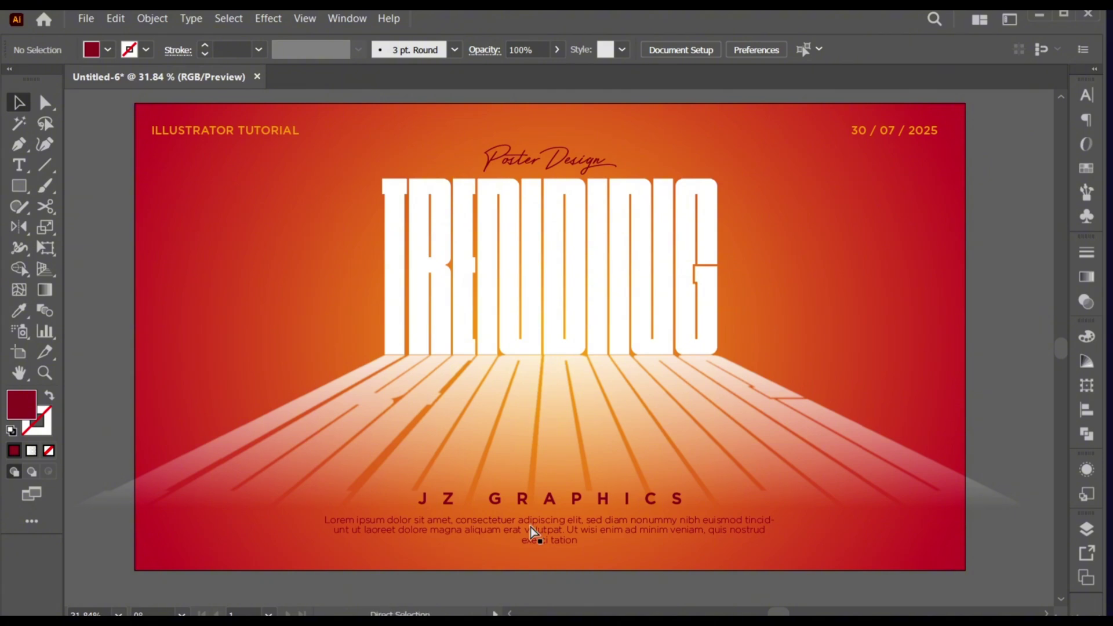
- Move the girl image from beside the artboard onto the middle of the poster and bring it to the front
scroll(527, 528, up, 1)
key(z)
scroll(586, 508, down, 2)
scroll(571, 505, left, 2)
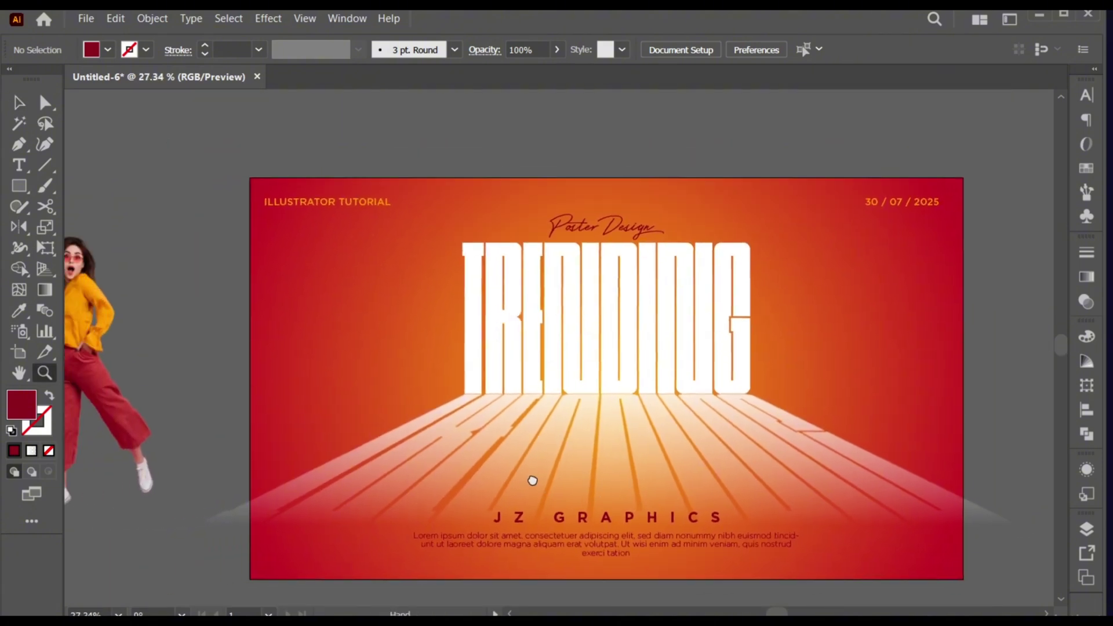
key(v)
drag(134, 429, 642, 494)
right_click(557, 262)
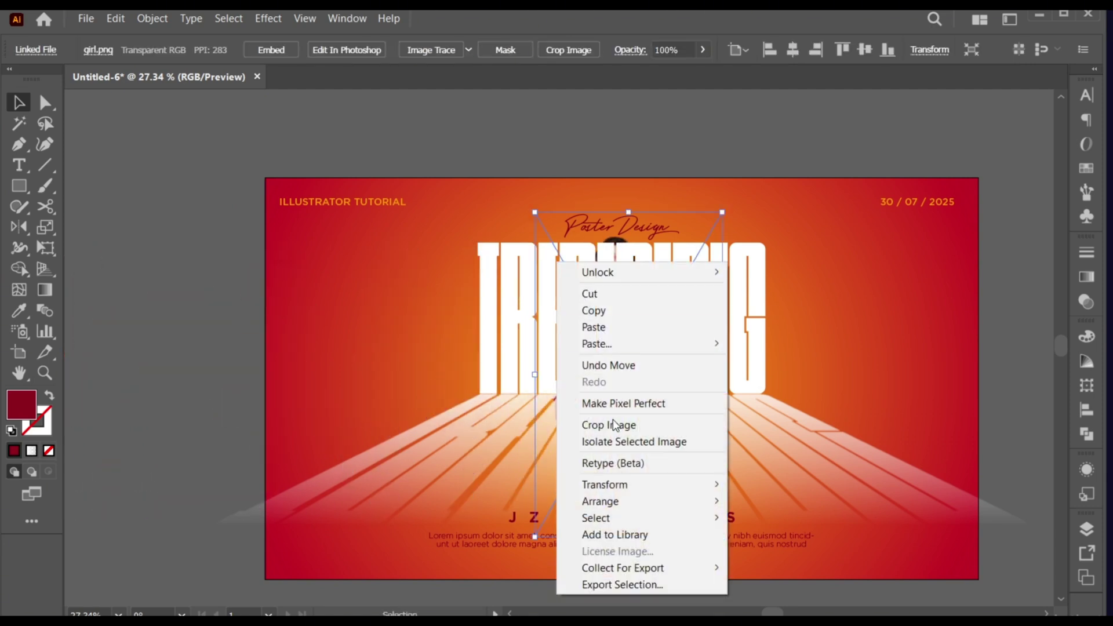
mouse_move(632, 512)
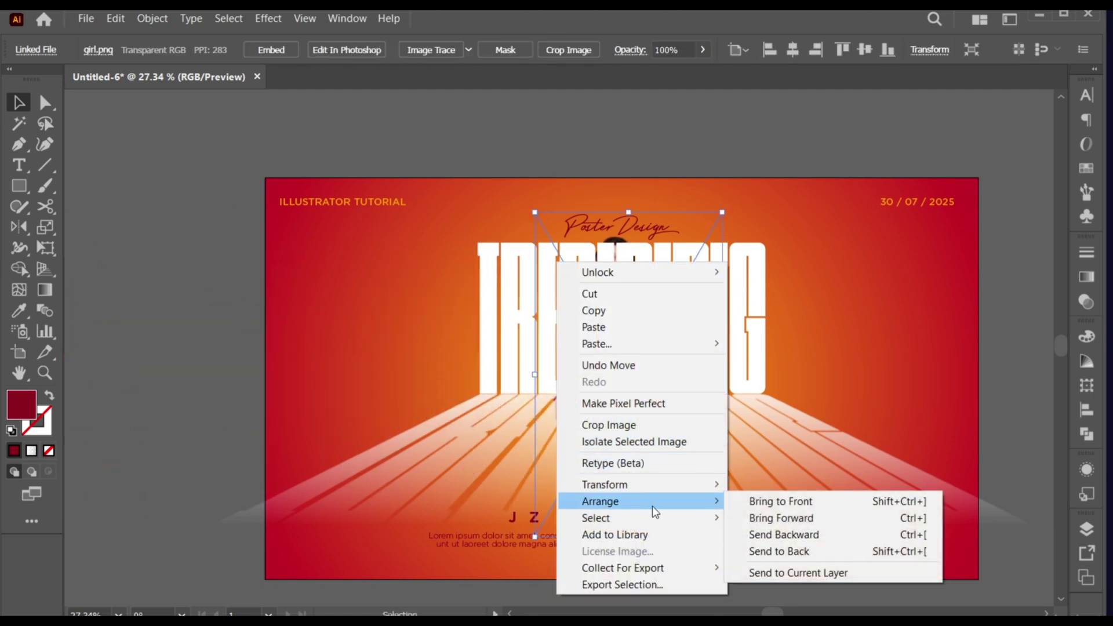
click(774, 500)
- Scale the girl image down until her feet stand above "JZ GRAPHICS" and centre it horizontally on the artboard
scroll(757, 426, up, 1)
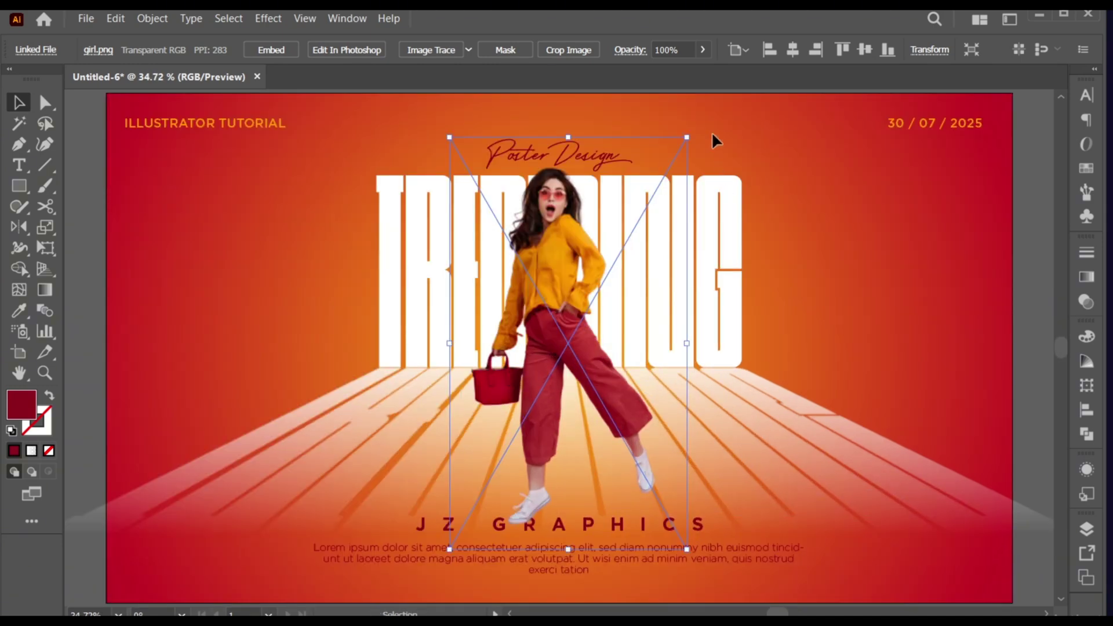
drag(685, 138, 666, 172)
drag(581, 377, 581, 382)
click(794, 51)
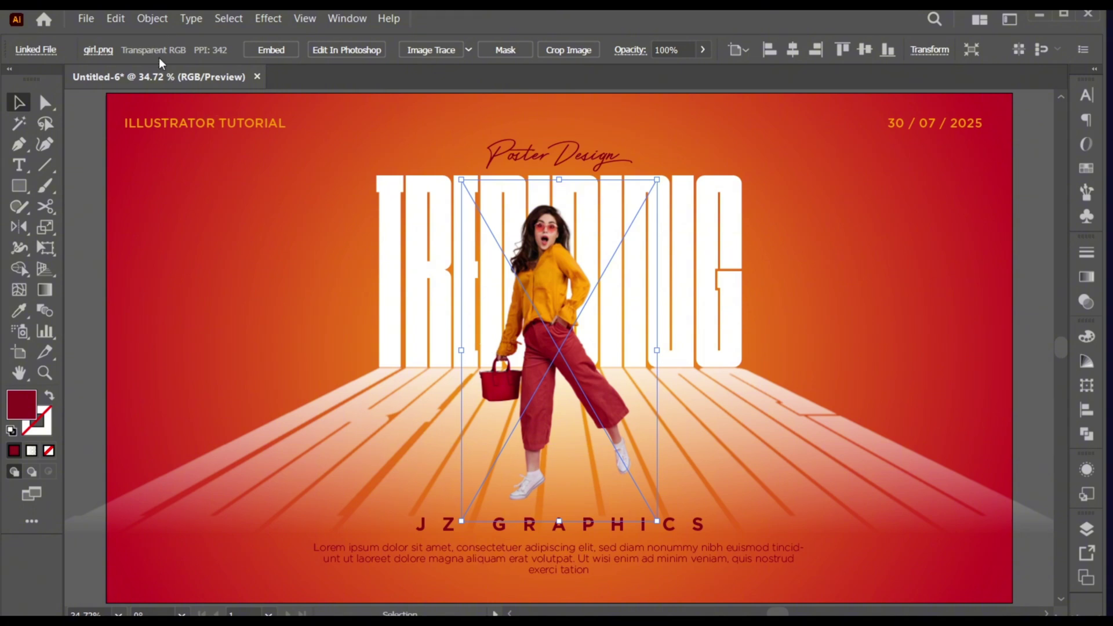
- Copy the girl image and paste the duplicate in front at the same position
click(116, 18)
click(159, 91)
click(116, 18)
click(162, 124)
- Image-trace the duplicated girl image with the Silhouettes preset and expand the tracing into vector shapes
click(469, 50)
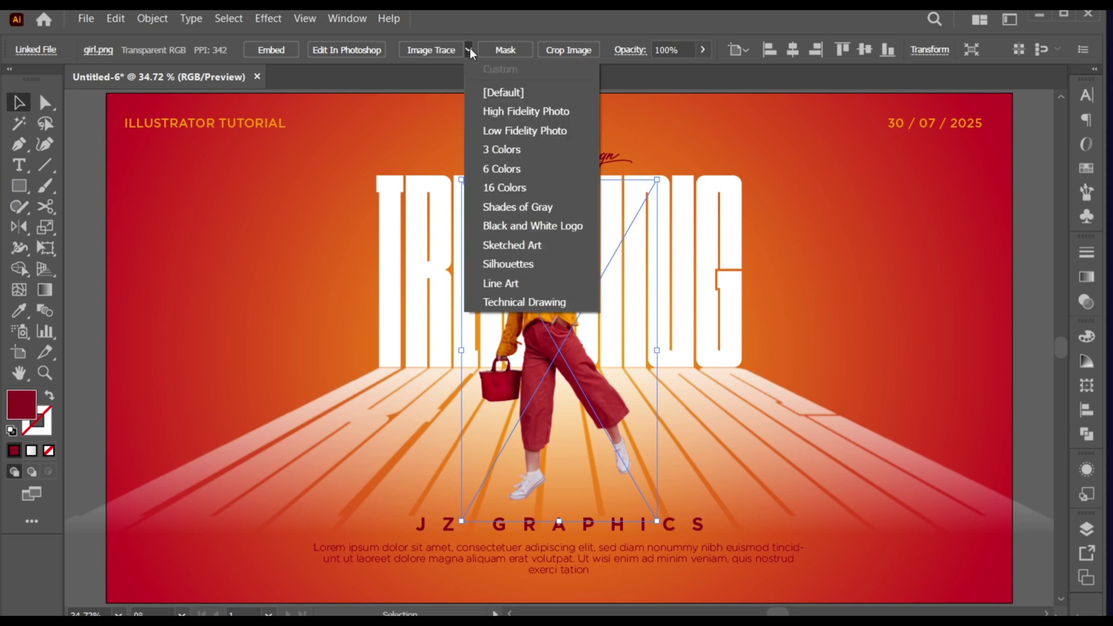
click(506, 257)
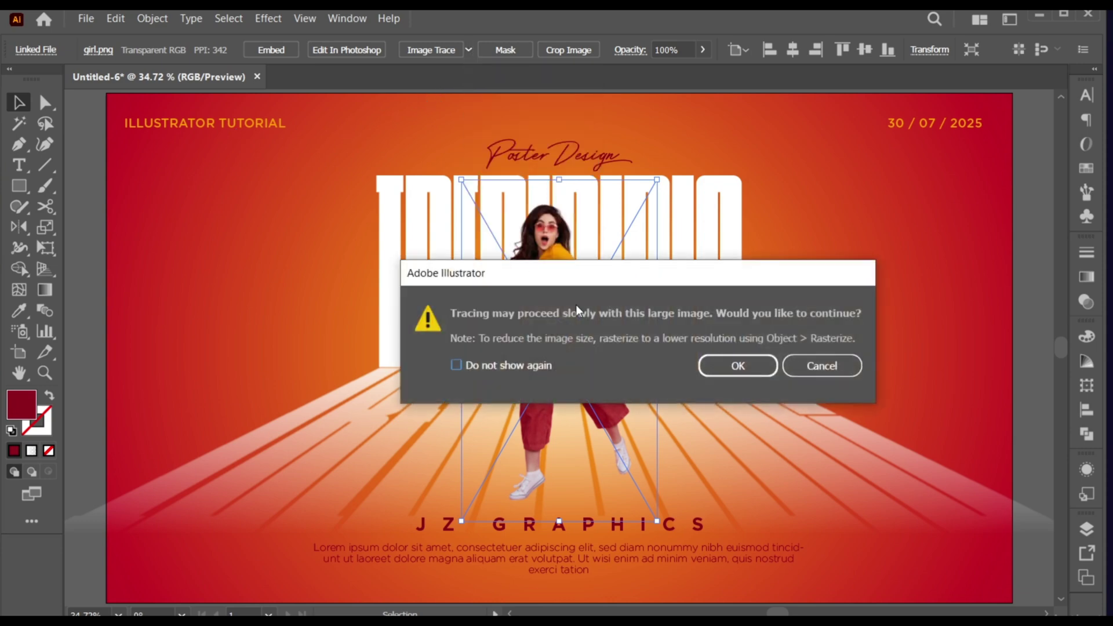
click(751, 371)
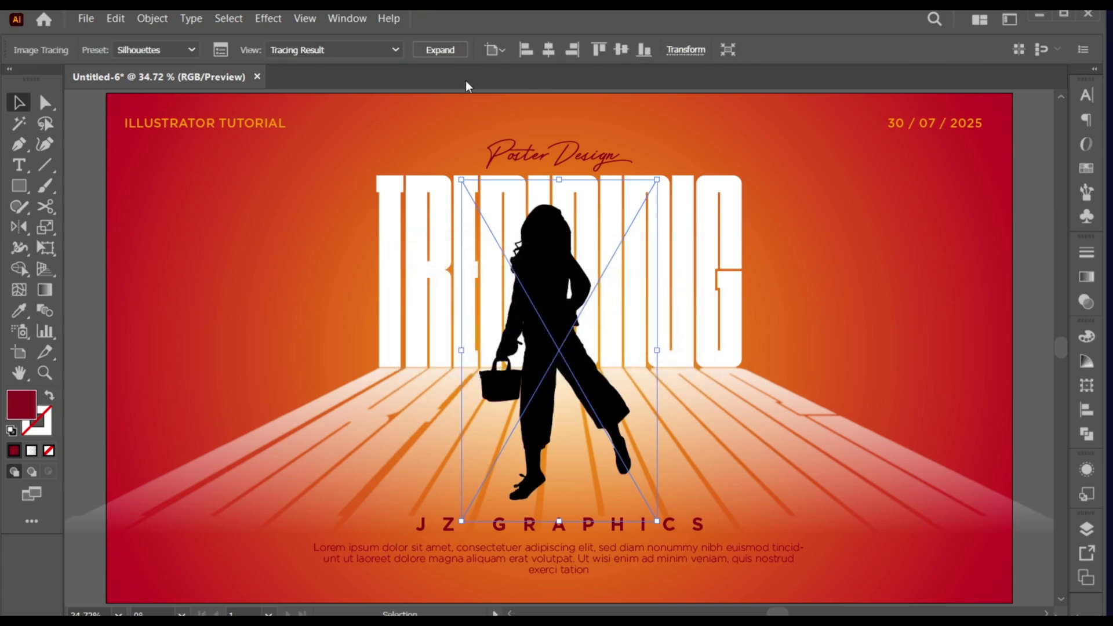
click(454, 54)
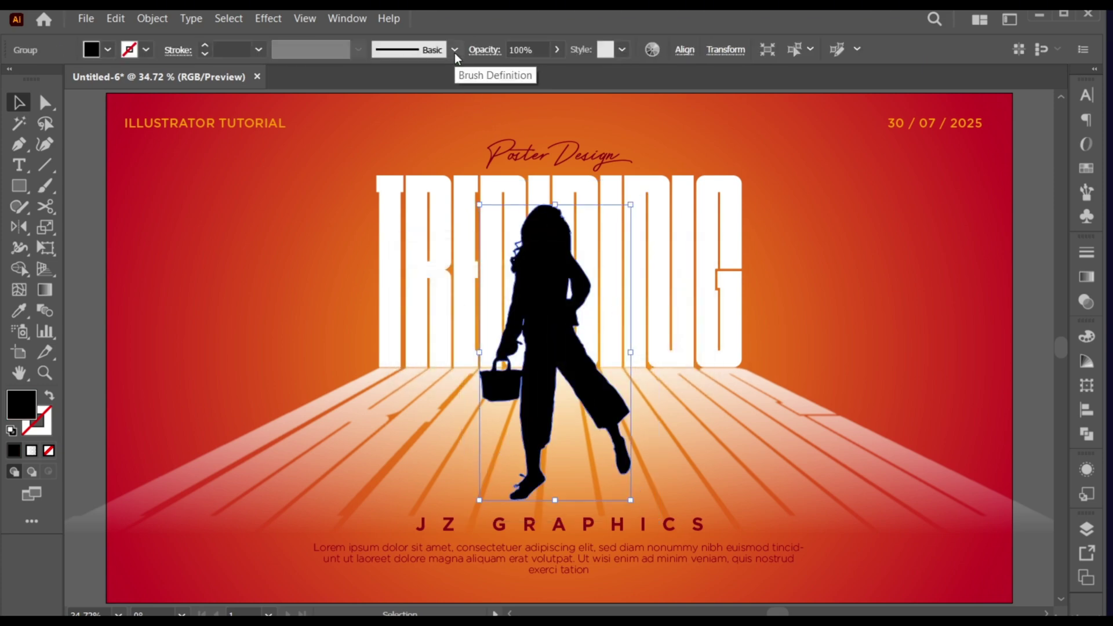
- Send the black silhouette one level backward, behind the girl image
right_click(500, 173)
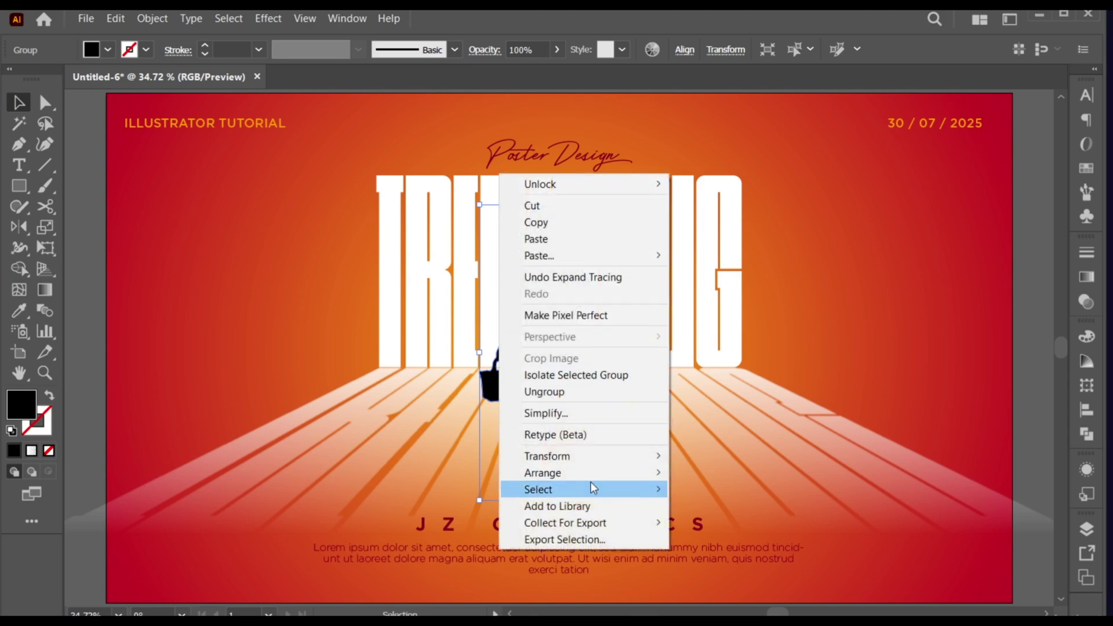
mouse_move(621, 472)
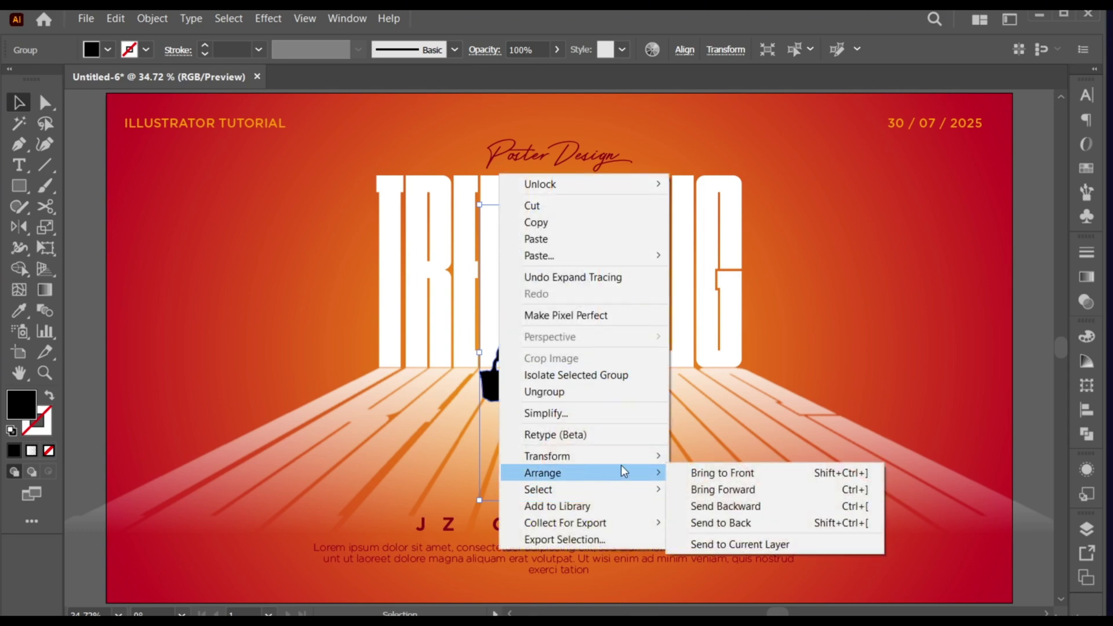
click(729, 507)
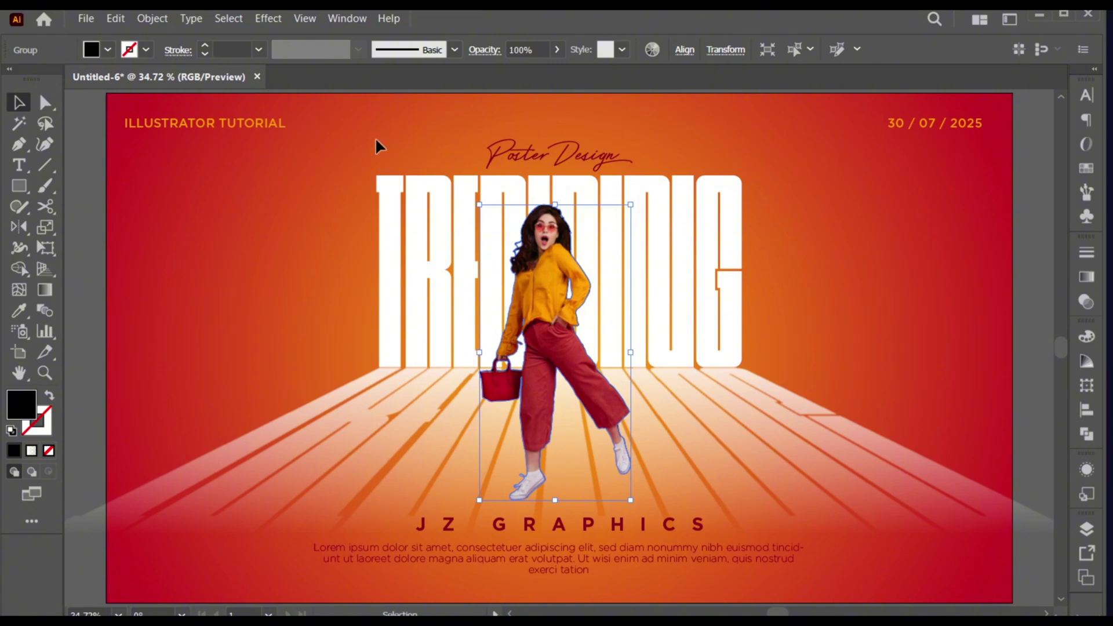
- Free Distort the silhouette by pulling both upper corners down and to the left into a slanted floor shadow, and expand its appearance
click(268, 18)
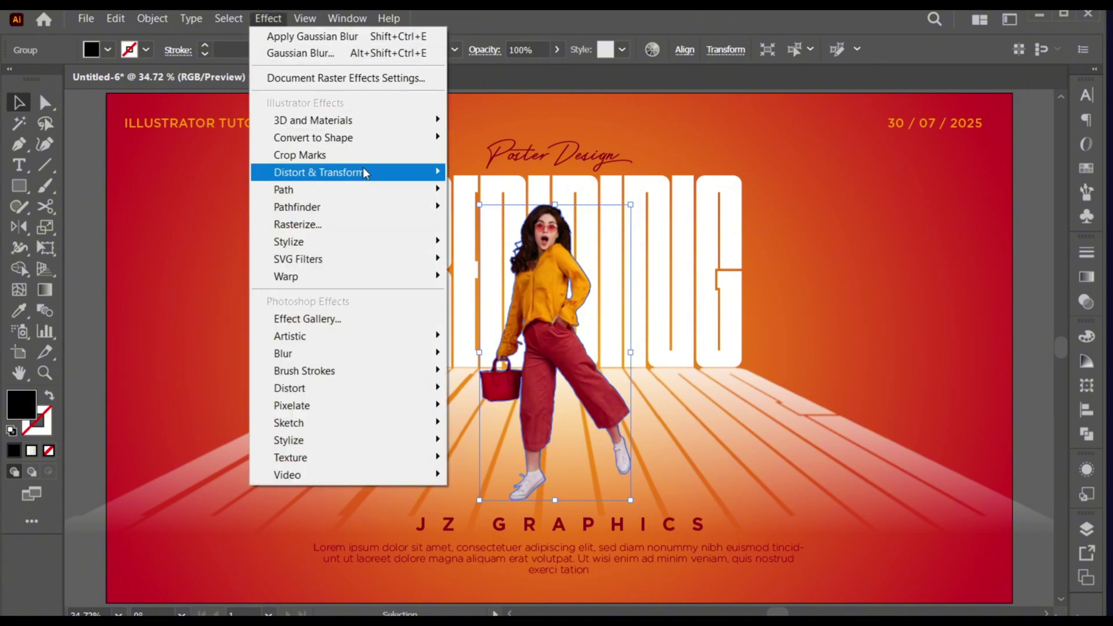
mouse_move(424, 172)
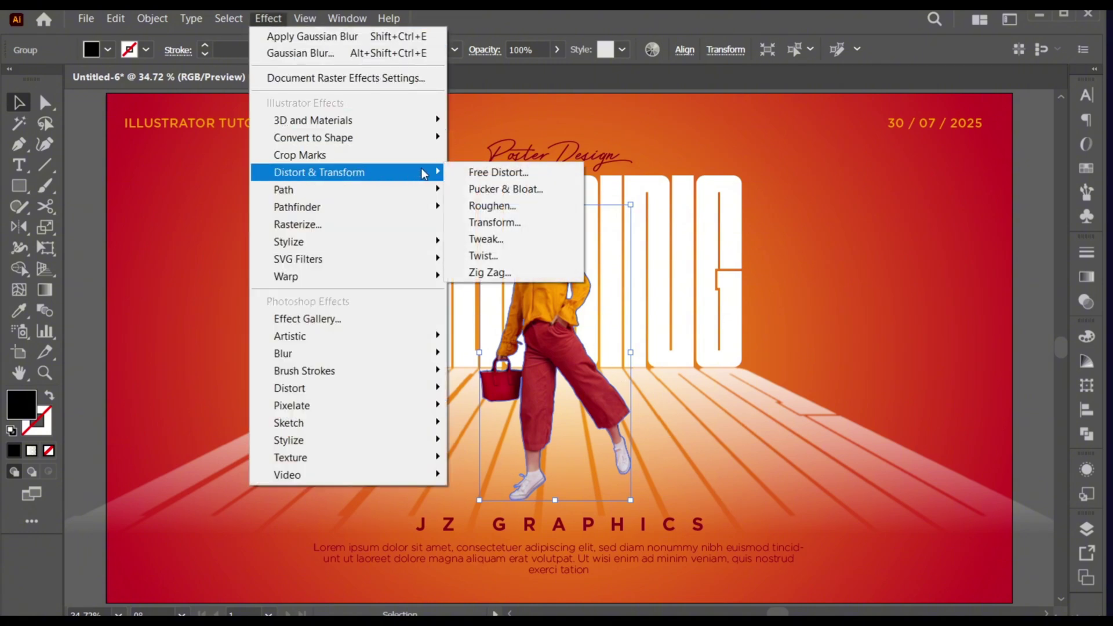
click(522, 172)
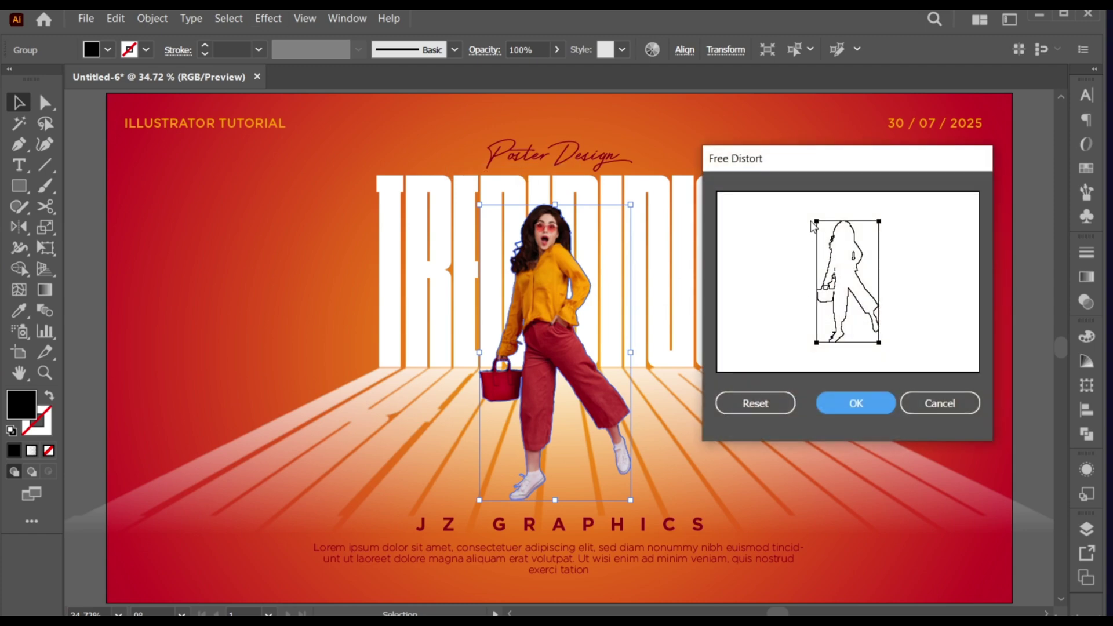
drag(817, 222, 748, 284)
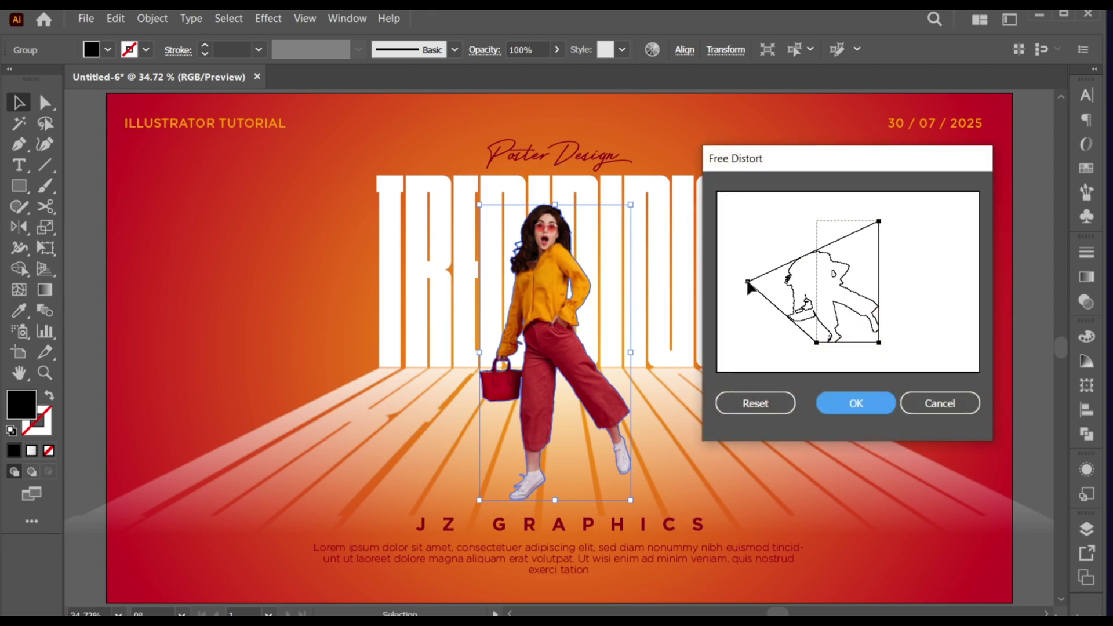
drag(880, 223, 803, 281)
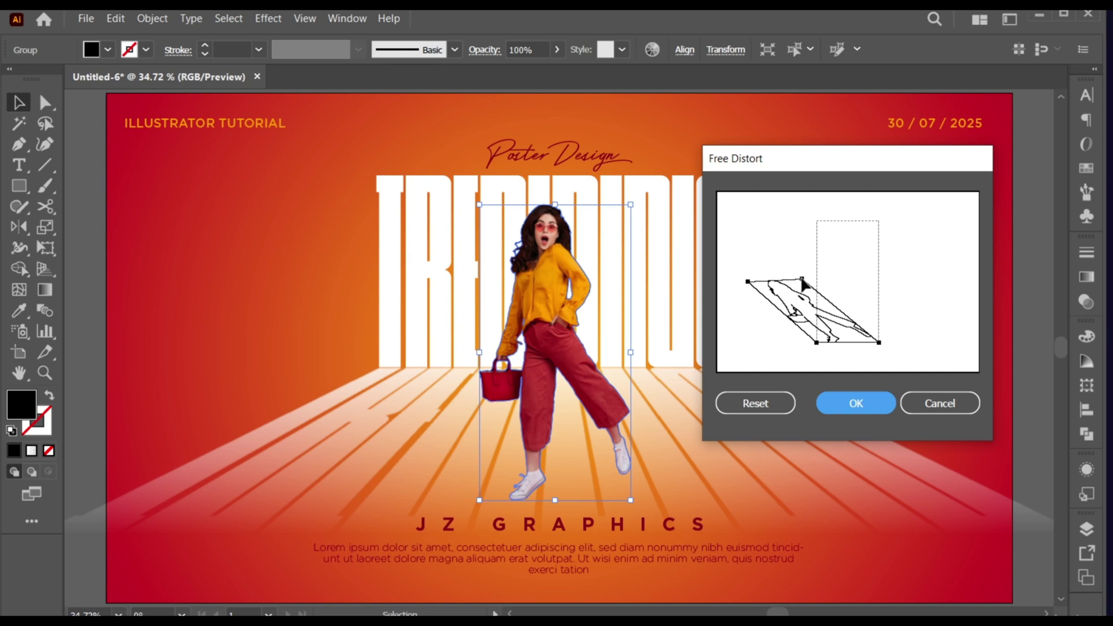
click(837, 397)
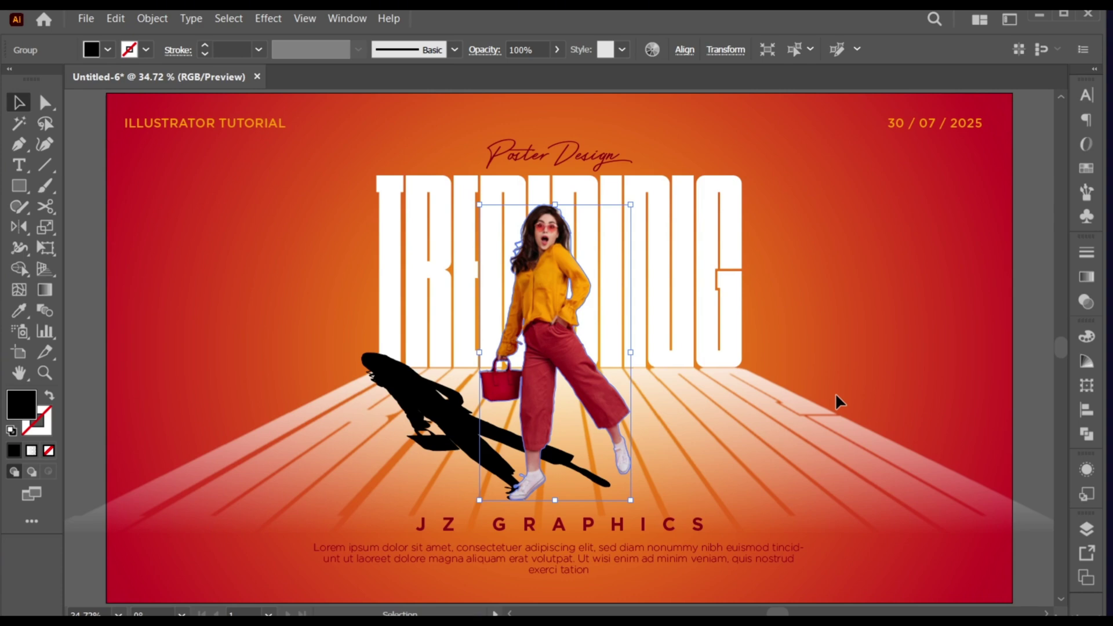
click(152, 18)
click(252, 231)
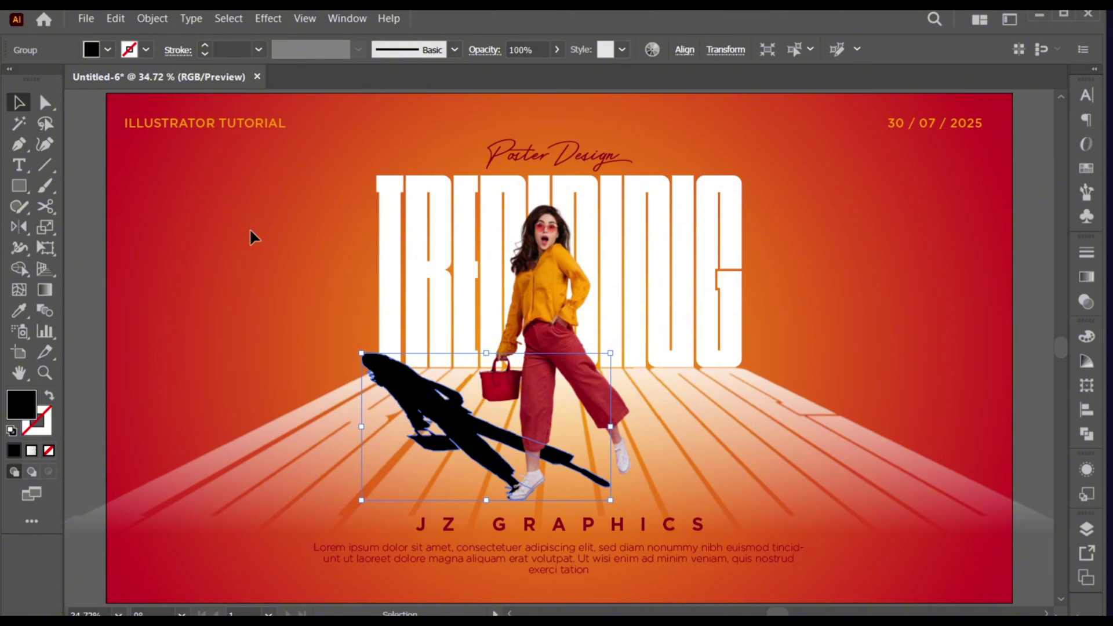
- Fill the shadow silhouette with a linear white-to-black gradient and recolor its black stop with the dark red sampled from the handbag
click(1082, 281)
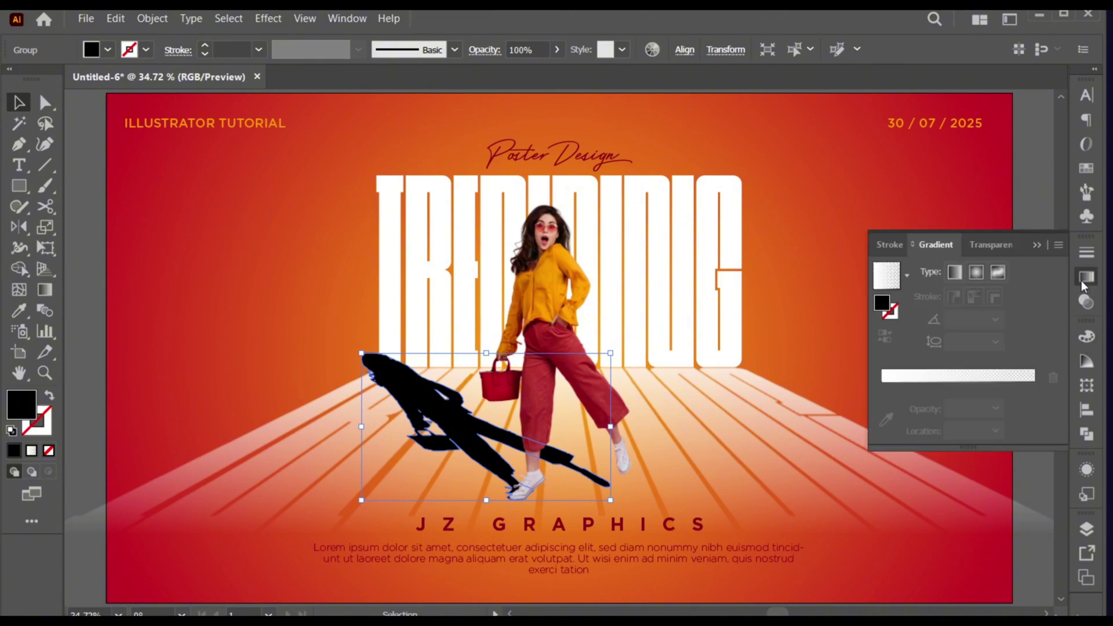
click(907, 278)
click(856, 319)
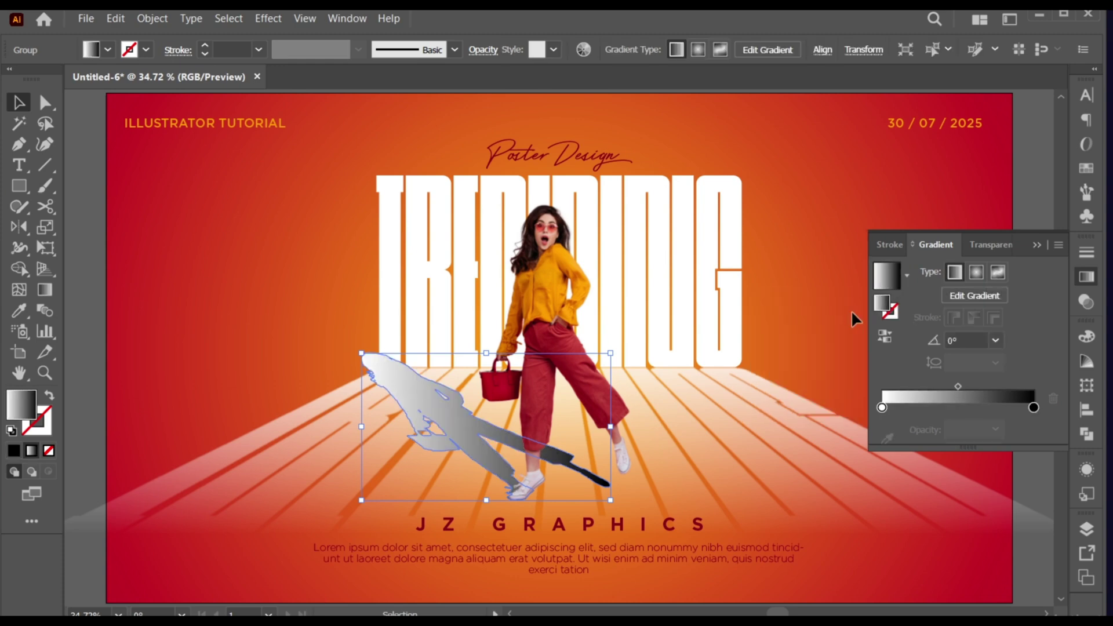
click(1034, 407)
click(888, 439)
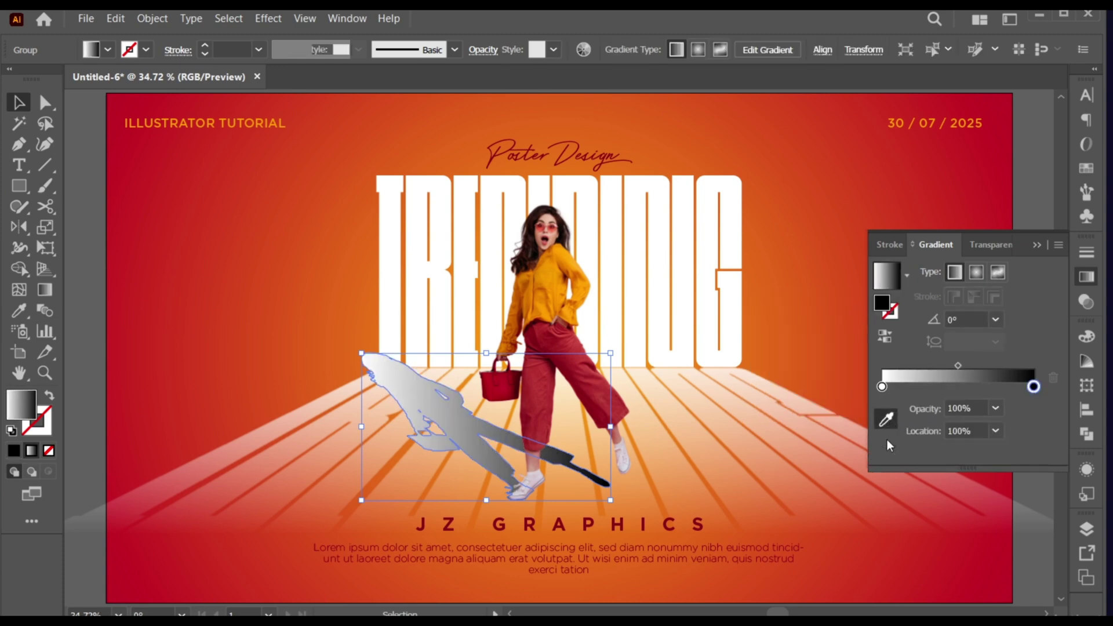
click(508, 388)
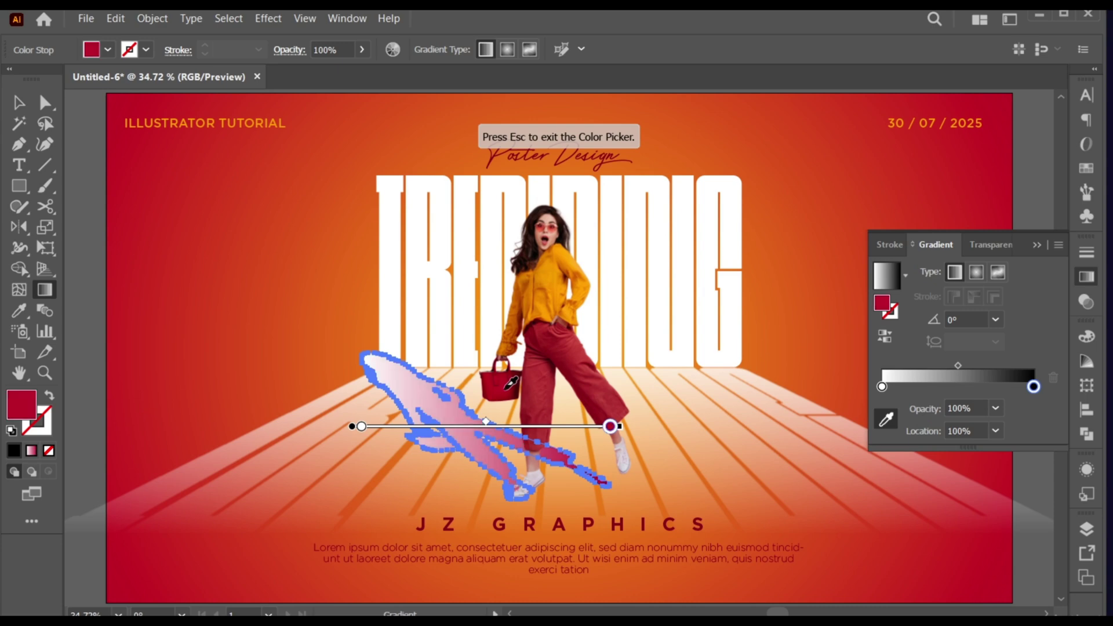
- Recolor the shadow gradient's white stop with the handbag's red and set that stop's opacity to 0%
click(882, 387)
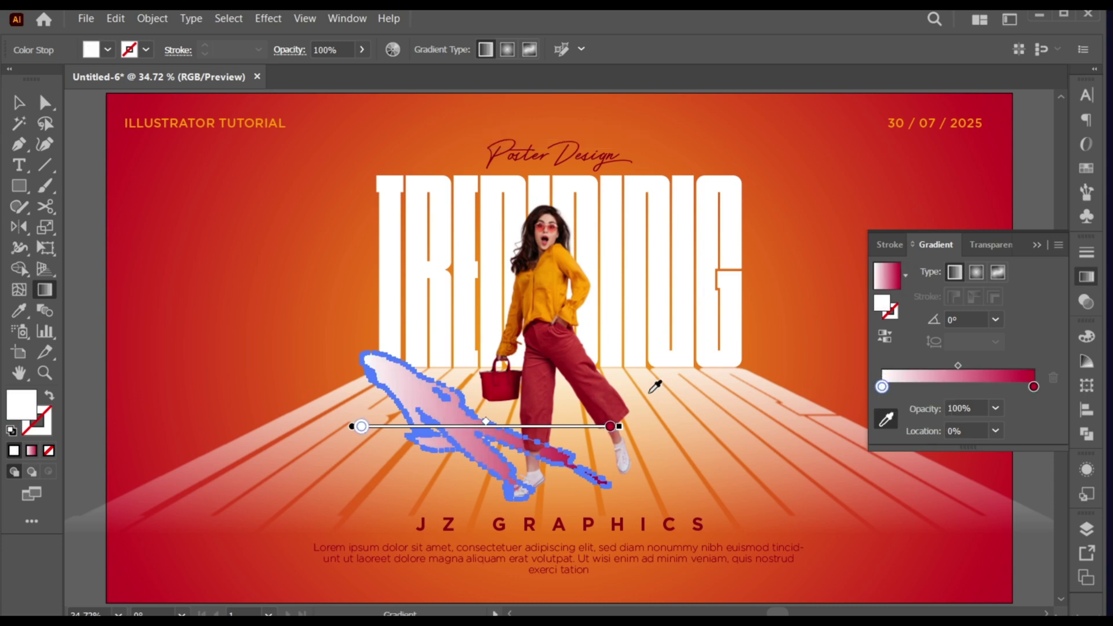
click(507, 389)
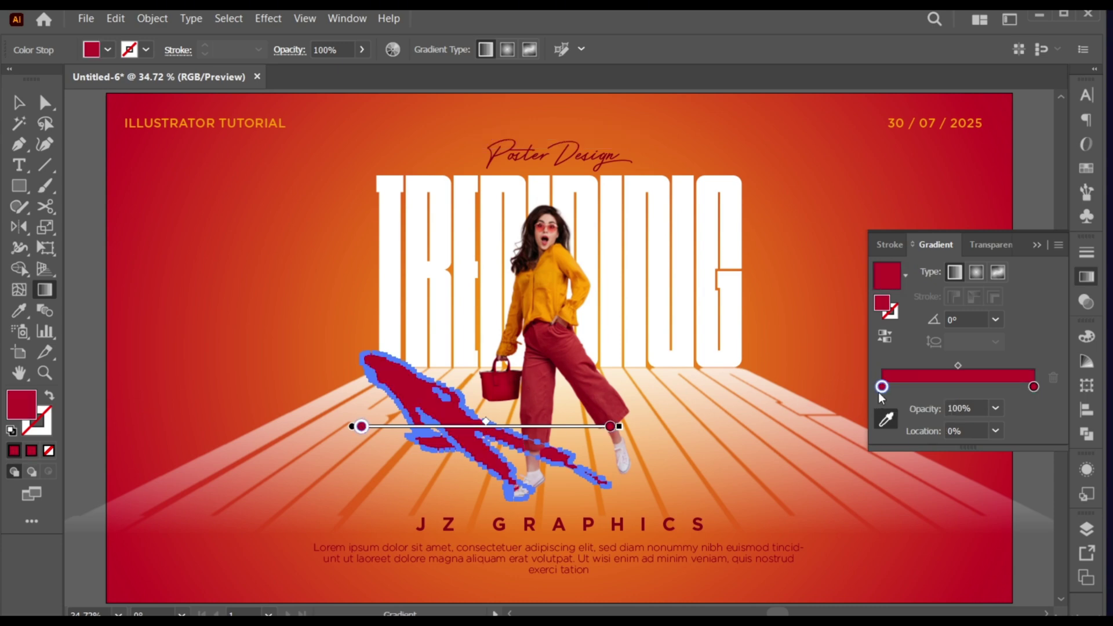
click(995, 409)
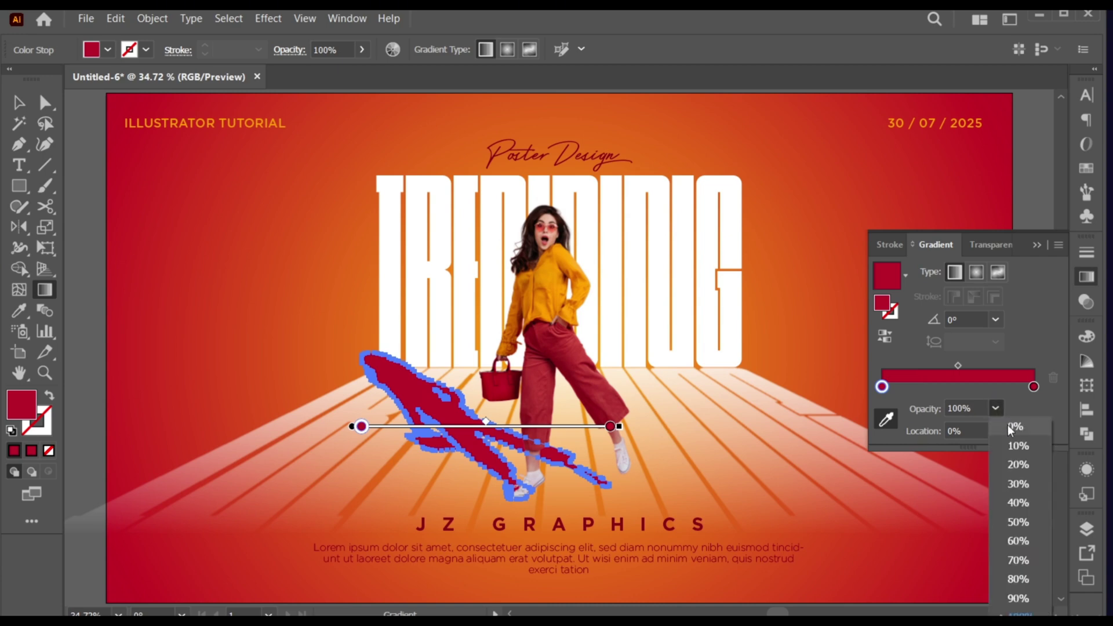
click(1007, 428)
click(1038, 246)
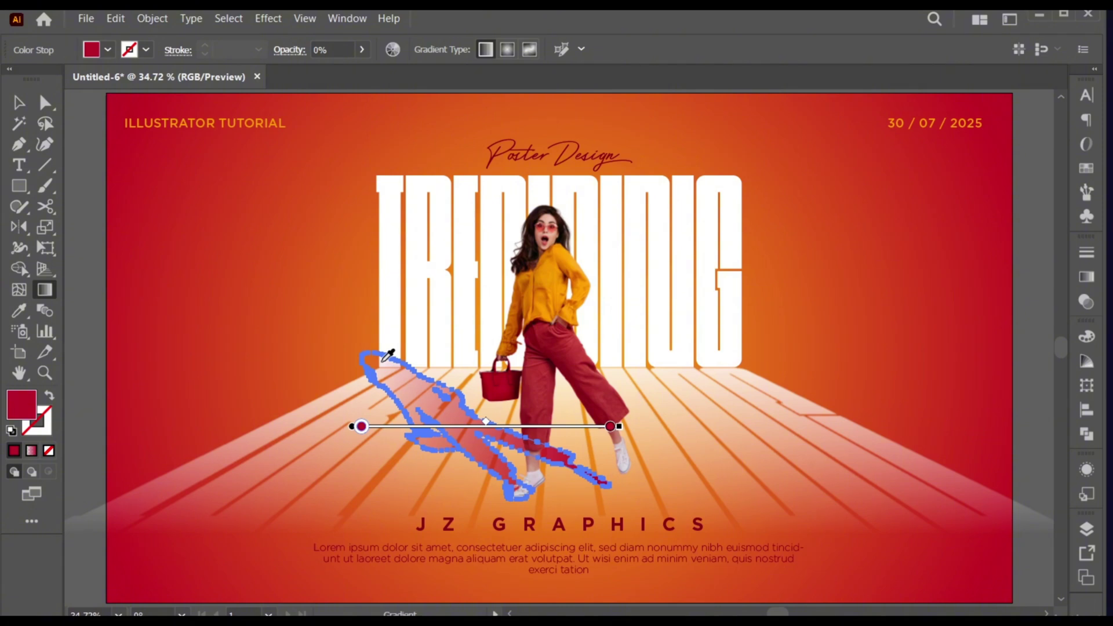
- Redraw the shadow's gradient diagonally from its head down to the girl's feet, at an angle of about -36°
key(ctrl)
drag(378, 361, 574, 506)
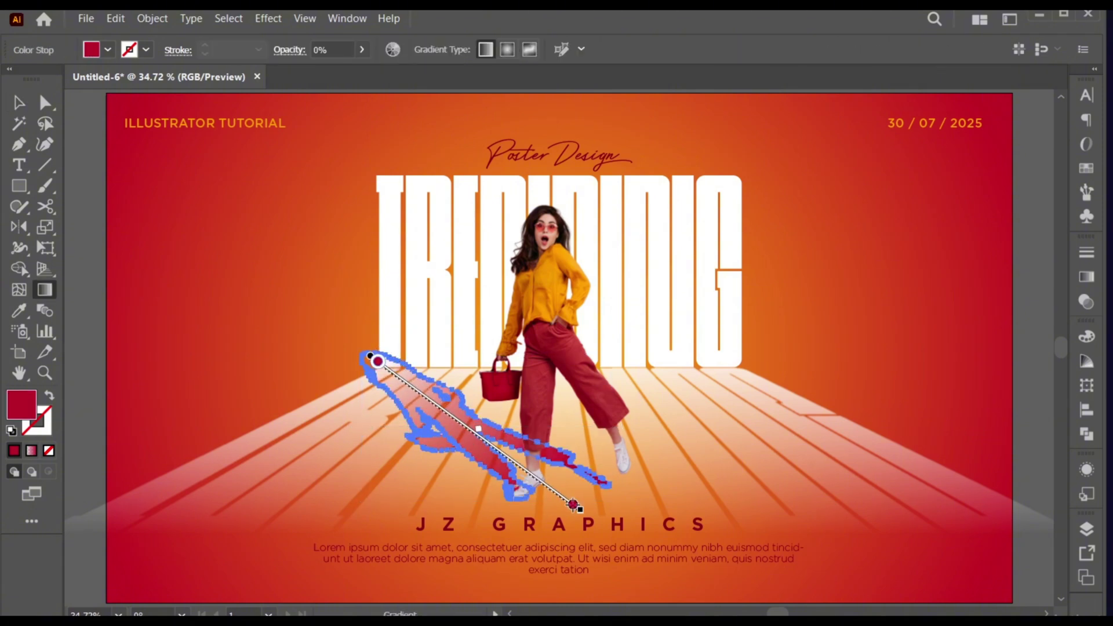
key(v)
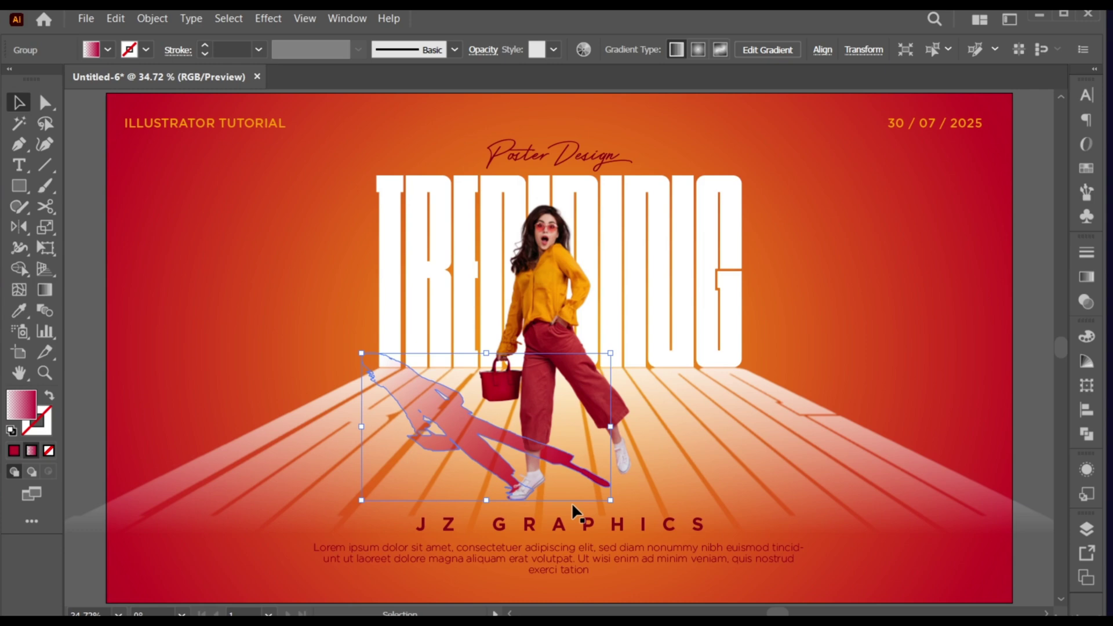
- Copy the gradient shadow and paste the duplicate in front at the same position
click(120, 15)
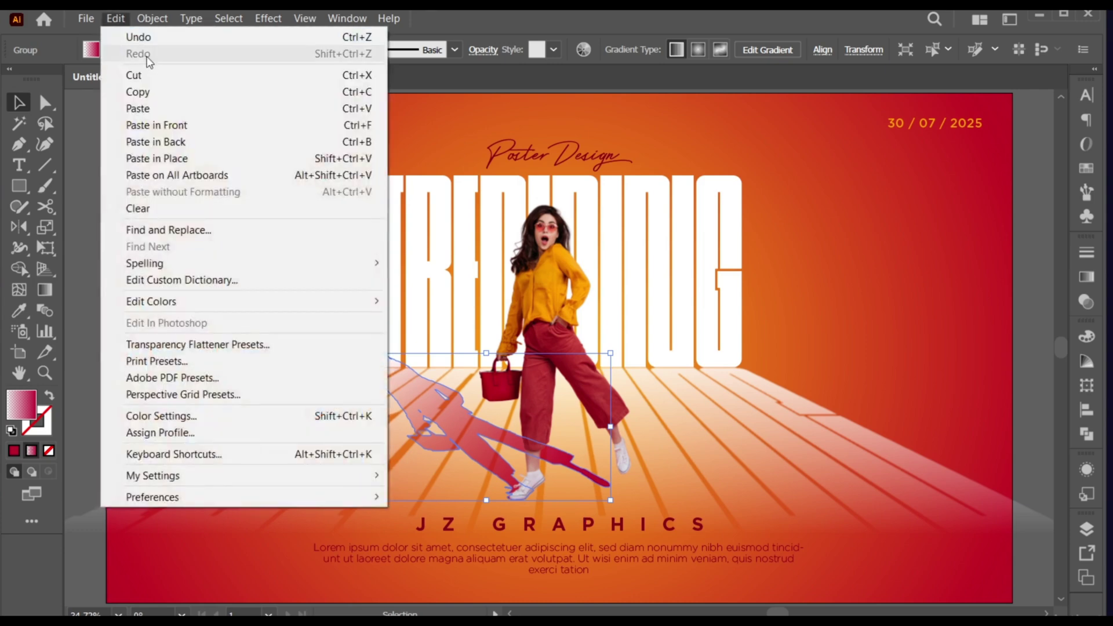
click(155, 90)
click(115, 18)
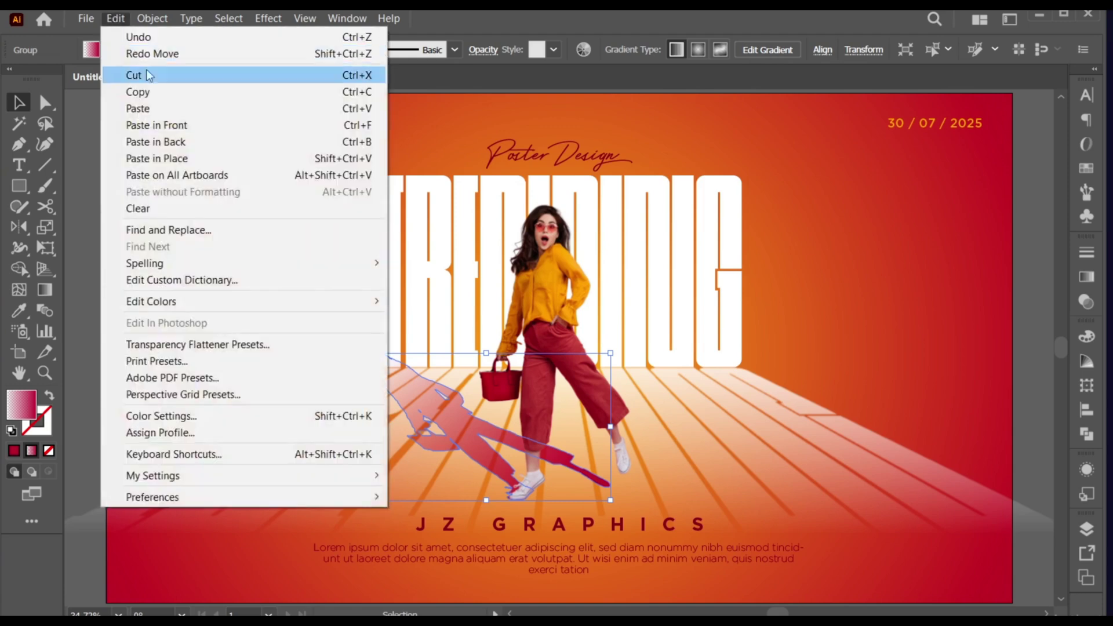
click(178, 121)
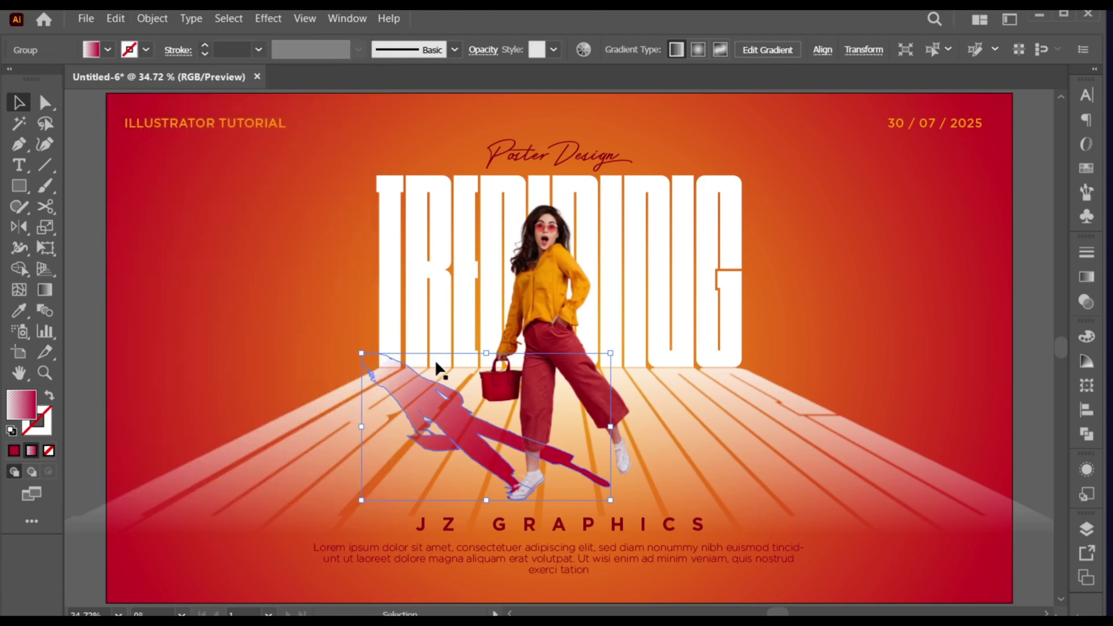
- Recolor the duplicate shadow's transparent gradient stop with the orange sampled from the girl's blouse and set its opacity to 0%
click(1088, 277)
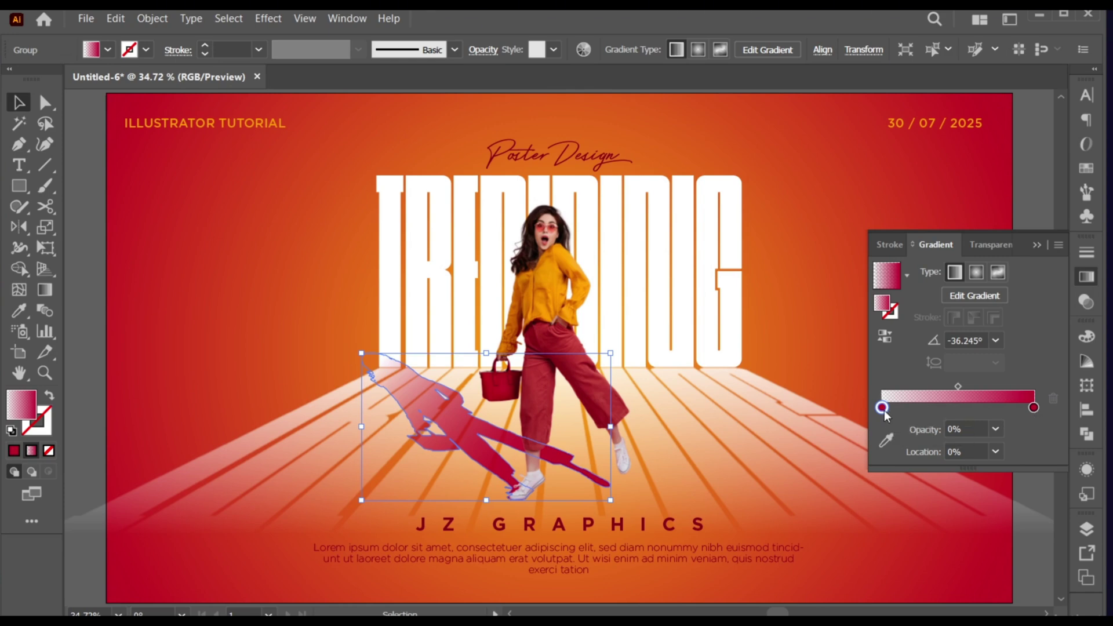
click(886, 440)
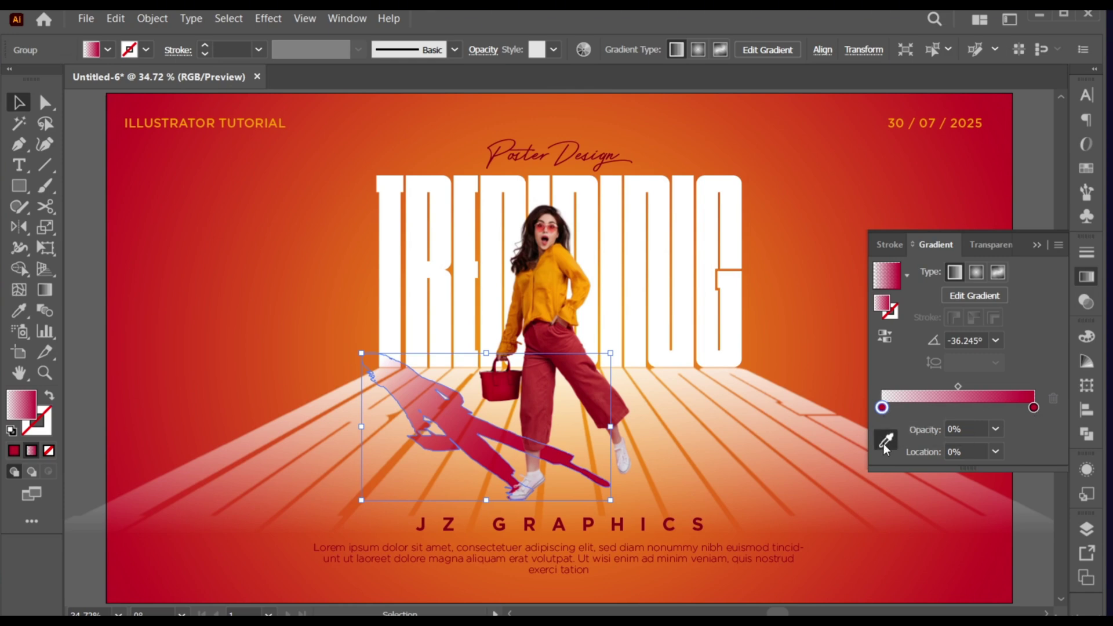
click(561, 253)
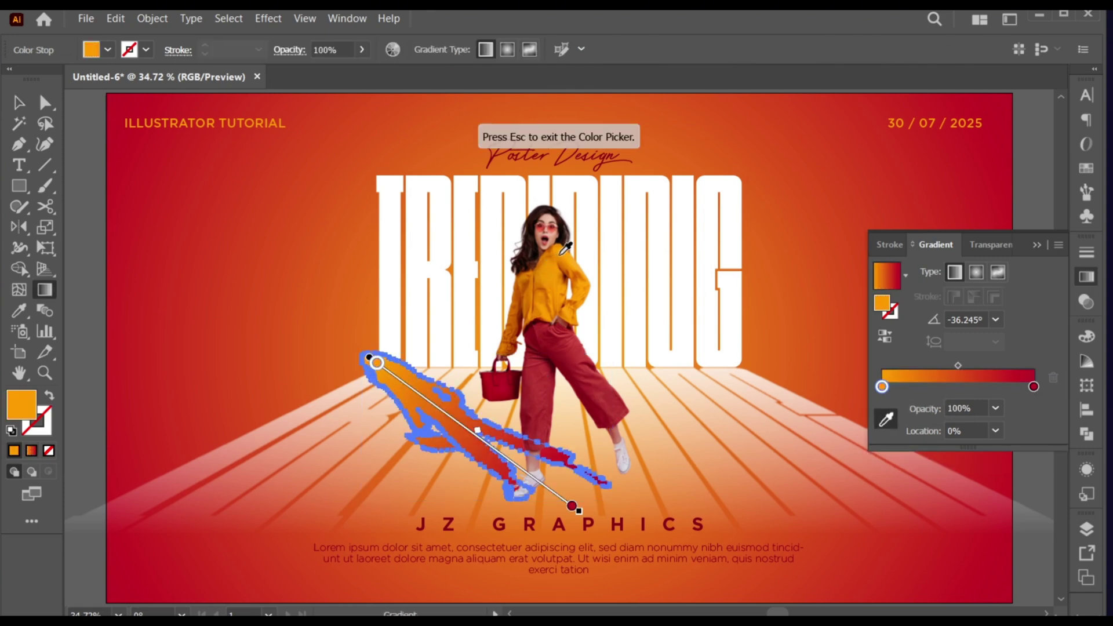
click(997, 409)
click(1014, 430)
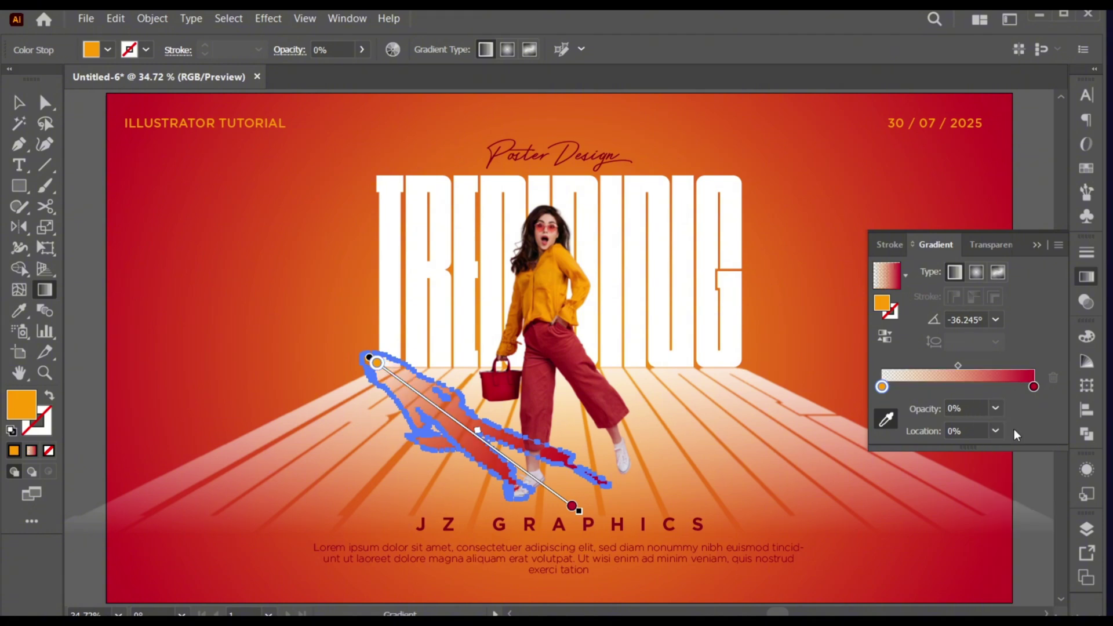
- Set the duplicate shadow's red gradient stop to black and redraw the gradient diagonally from head to feet at about -40°
double_click(1033, 388)
click(847, 442)
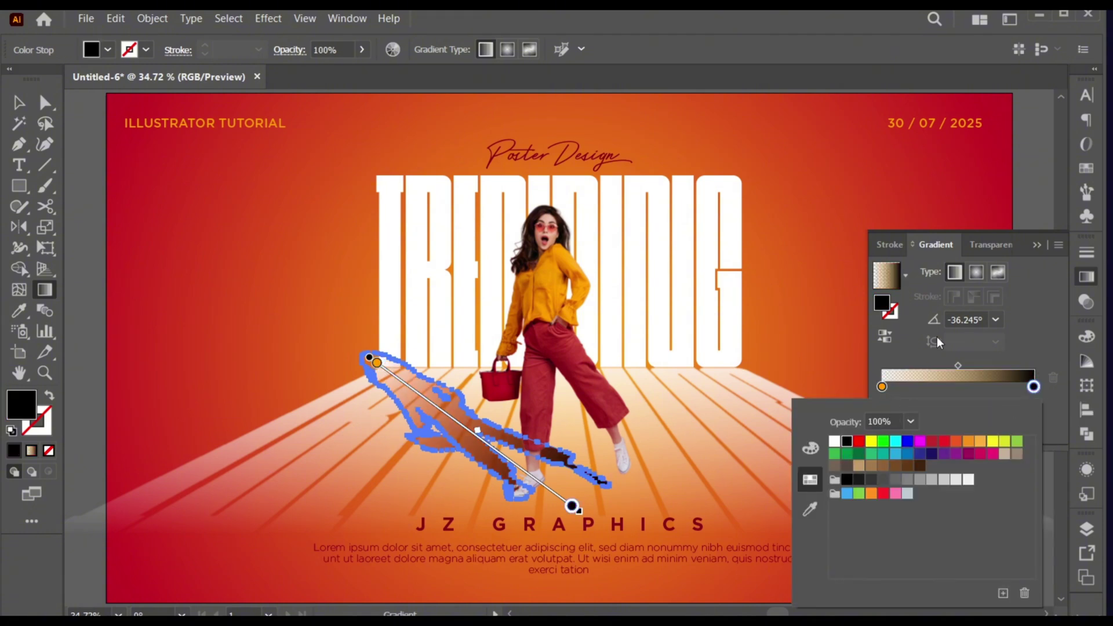
click(1037, 247)
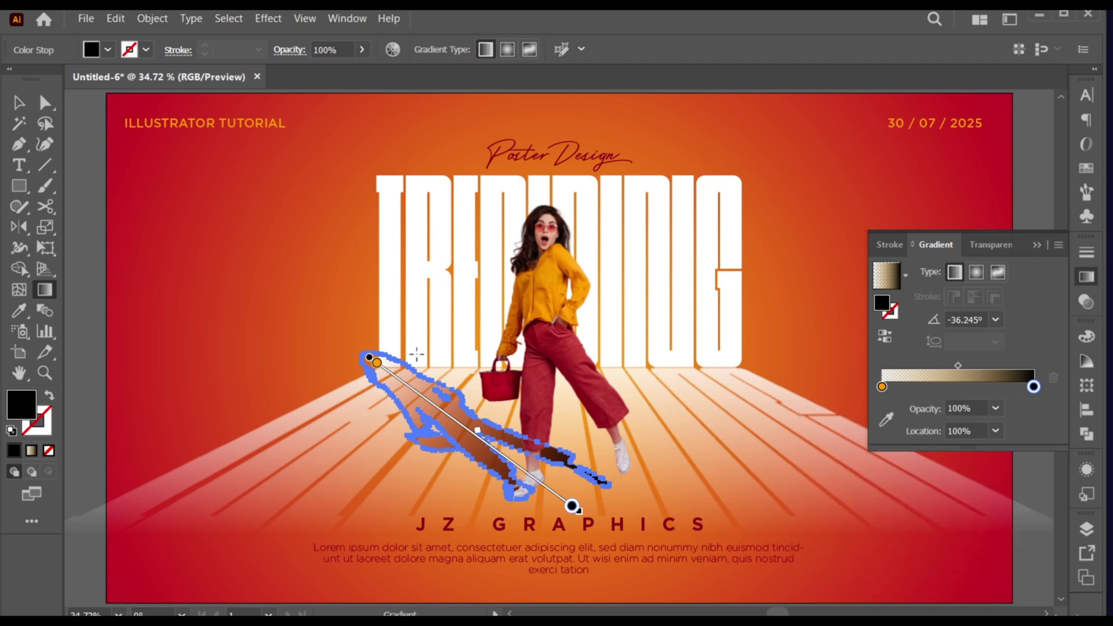
drag(355, 357, 548, 521)
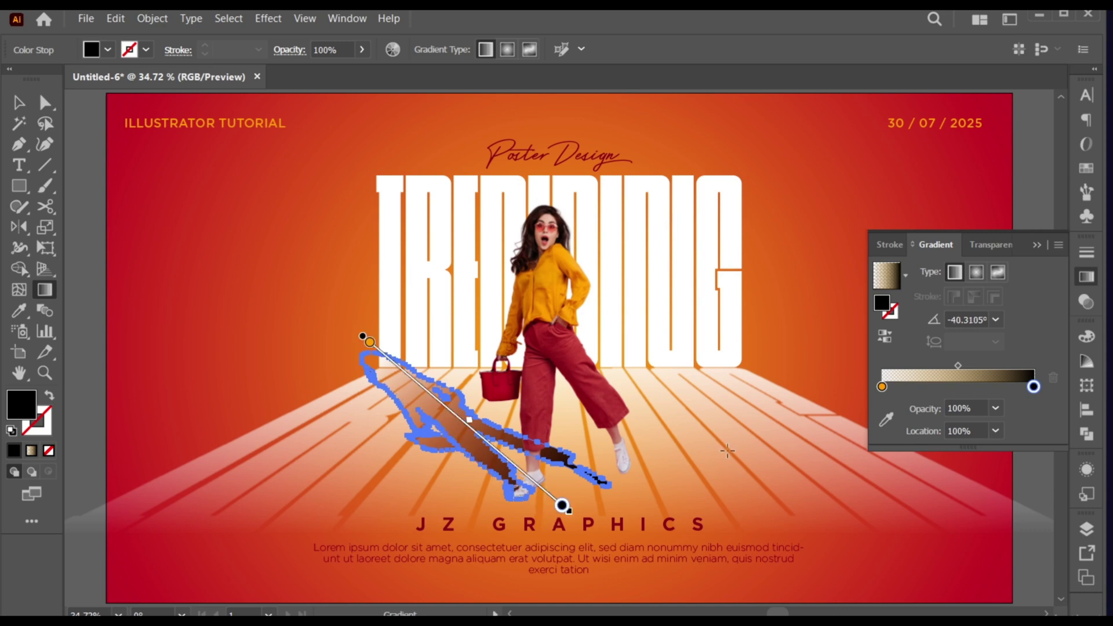
key(v)
click(1036, 247)
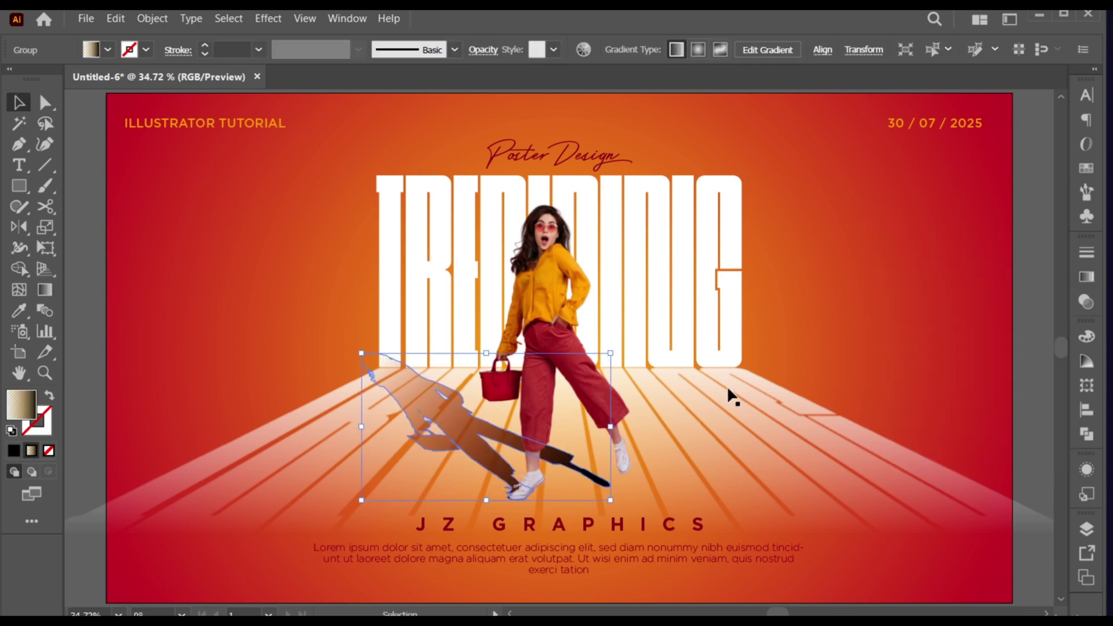
click(848, 325)
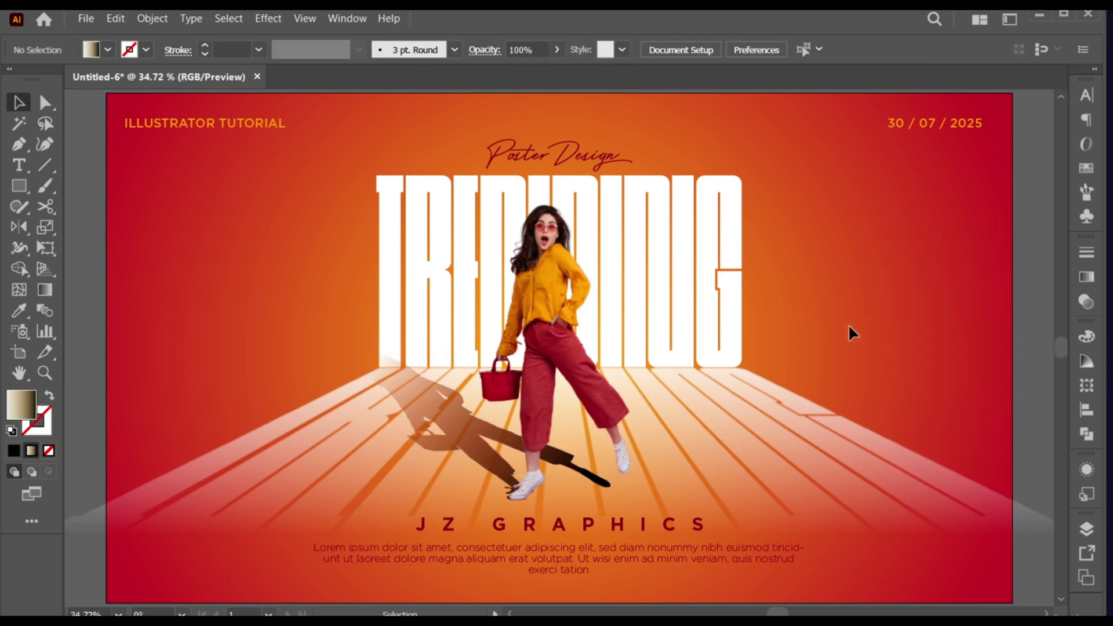
- Apply a Gaussian Blur with a radius of 3.1736 pixels to the front shadow
click(430, 417)
click(268, 18)
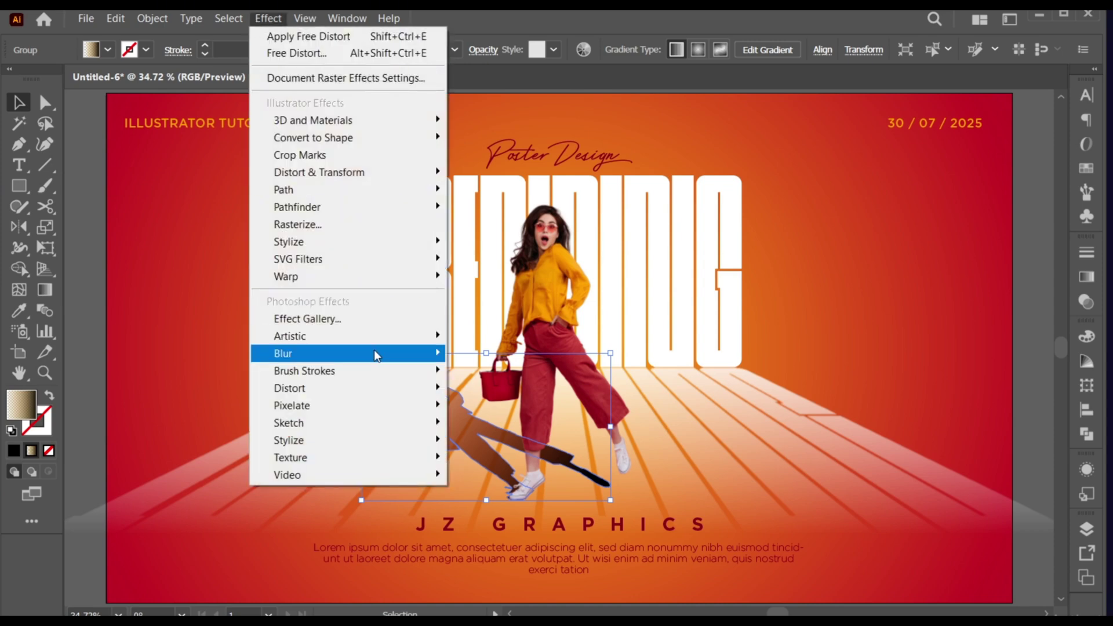
mouse_move(372, 354)
click(510, 353)
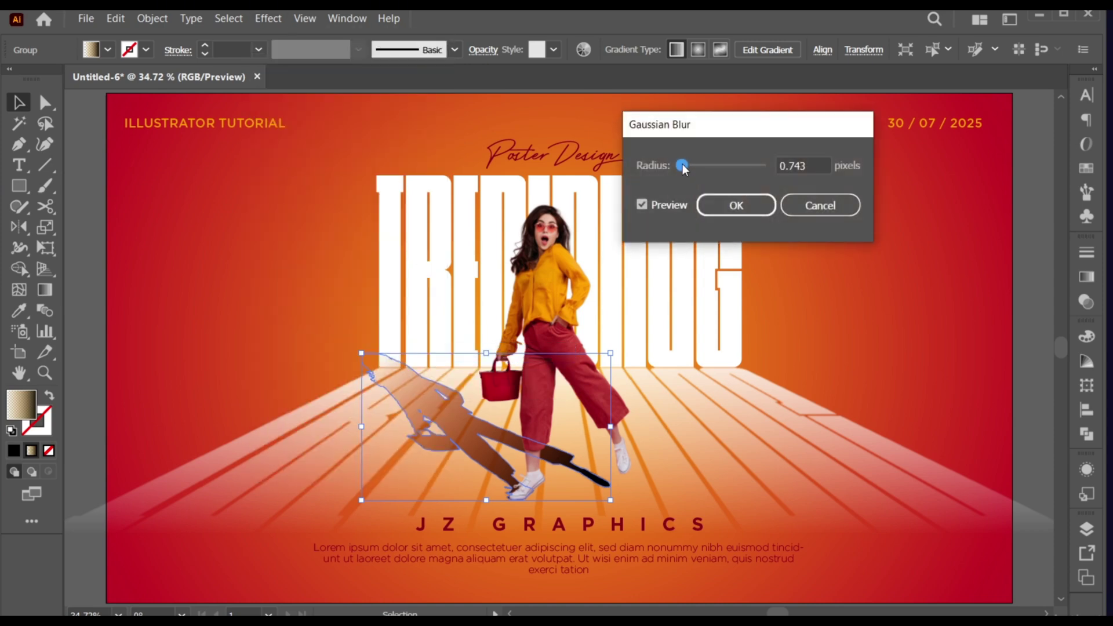
drag(683, 167, 694, 169)
click(726, 203)
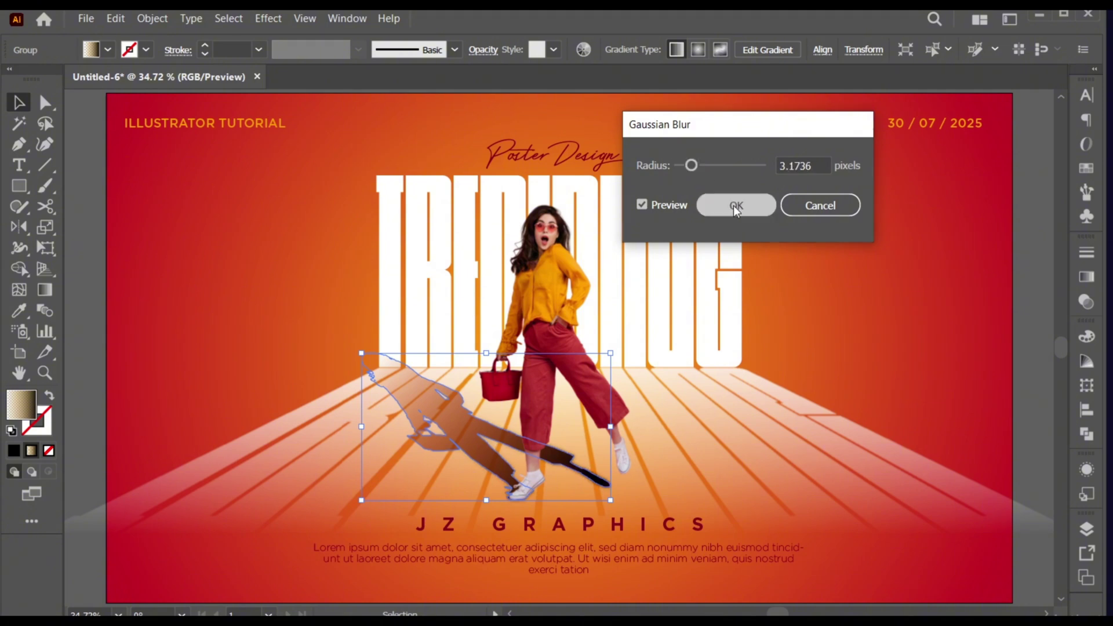
click(916, 327)
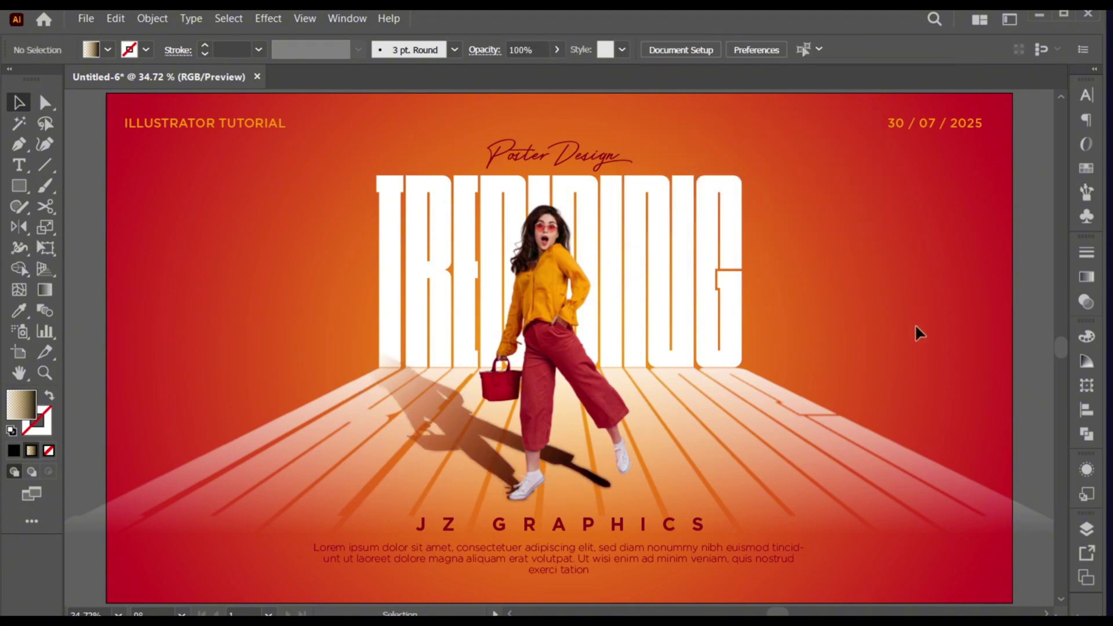
- Place the linked image plasticbag1-01.jpg over the poster's left half, beside the girl
click(84, 18)
click(186, 289)
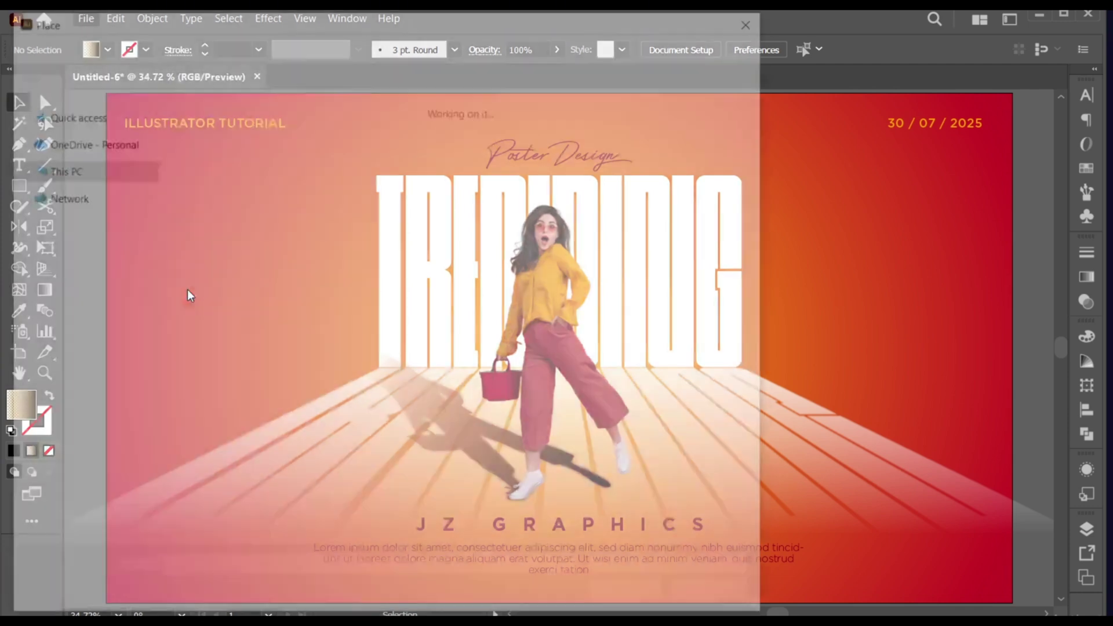
click(232, 364)
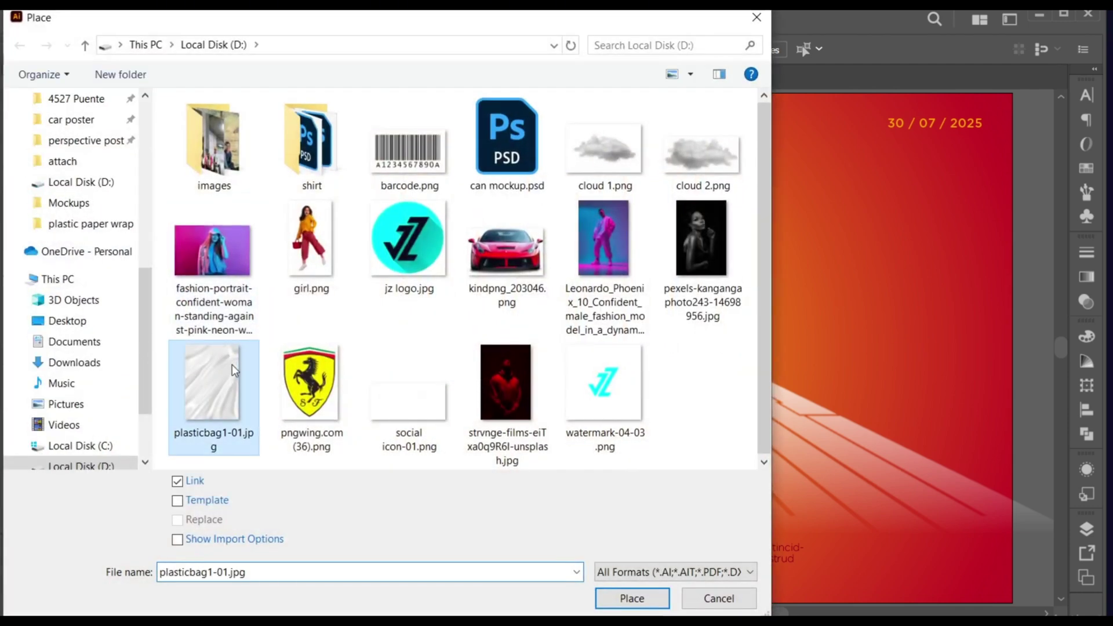
click(625, 600)
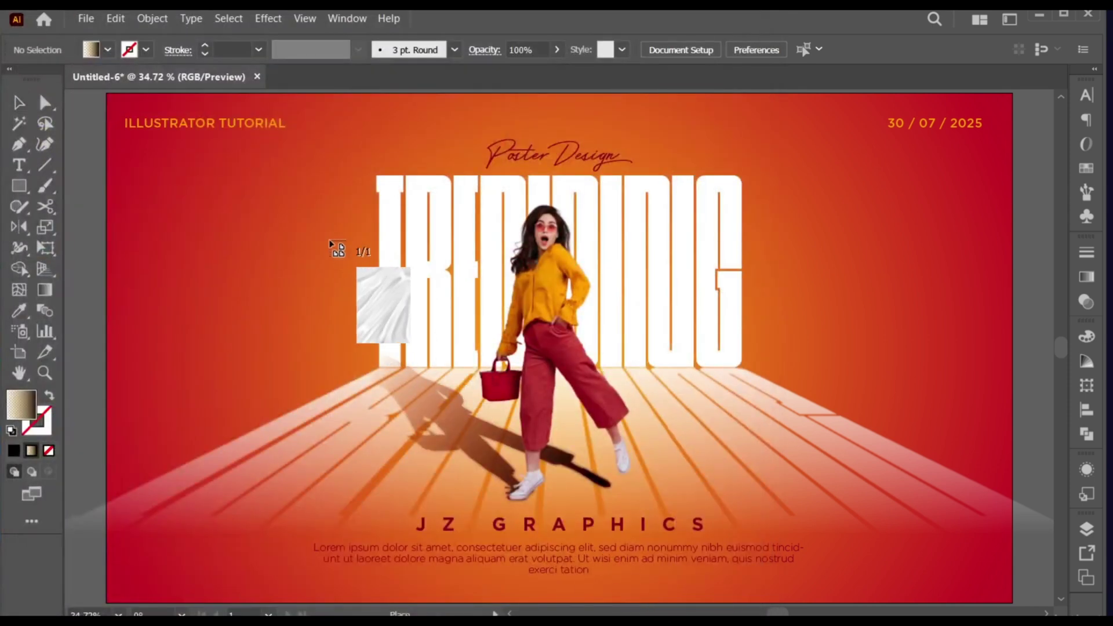
drag(511, 497, 324, 234)
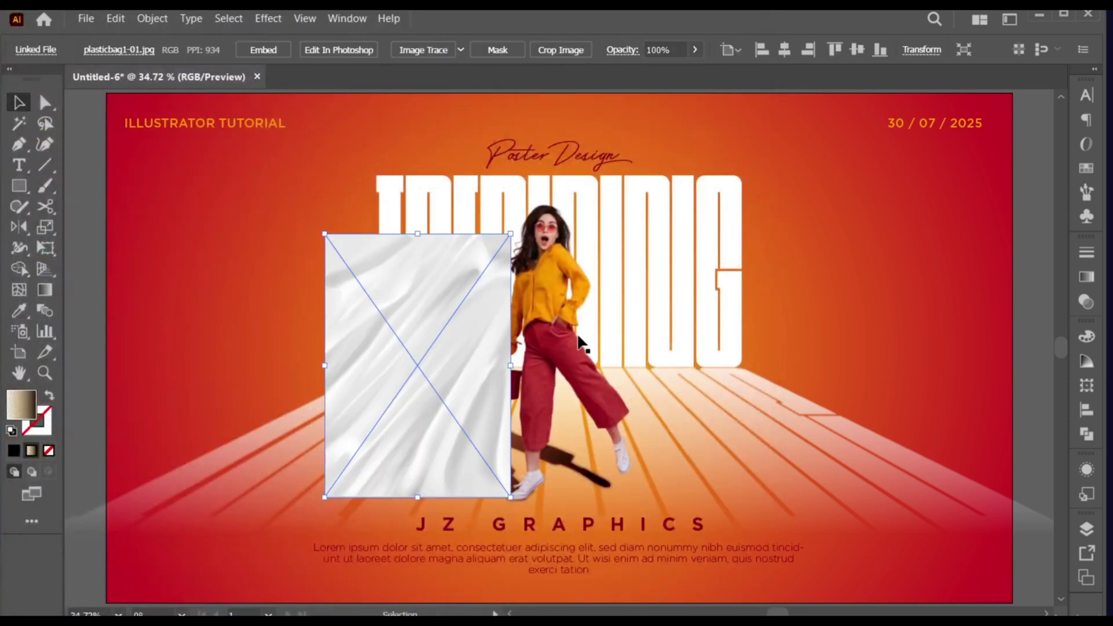
- Rotate the plastic texture image 90° clockwise into landscape and scale and stretch it to cover the whole artboard
ctrl+alt+click(719, 467)
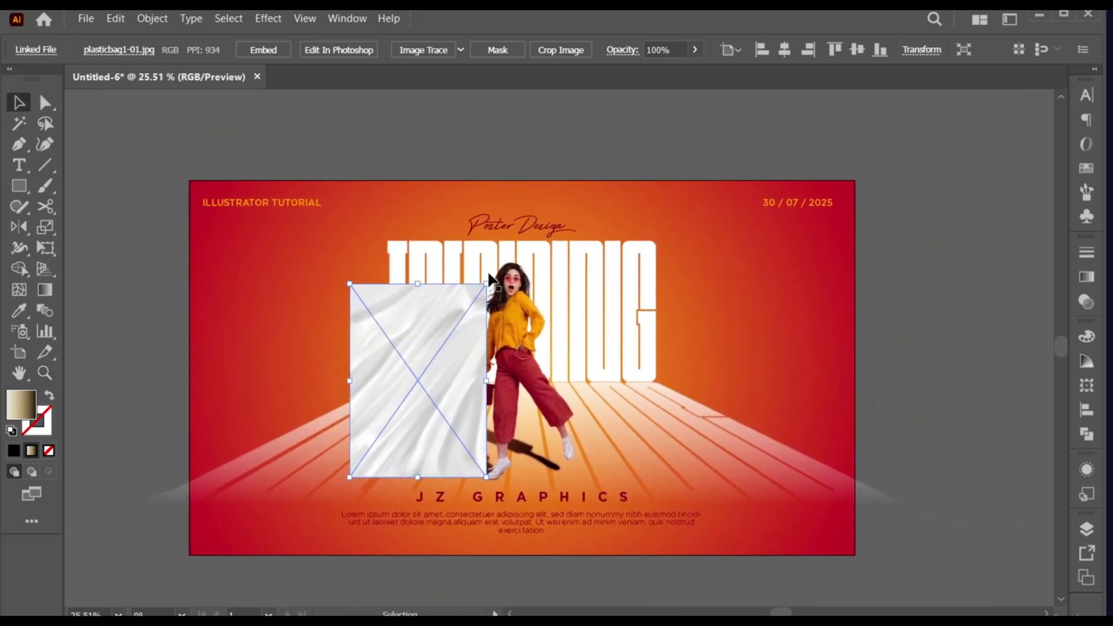
drag(489, 280, 570, 489)
drag(516, 382, 673, 406)
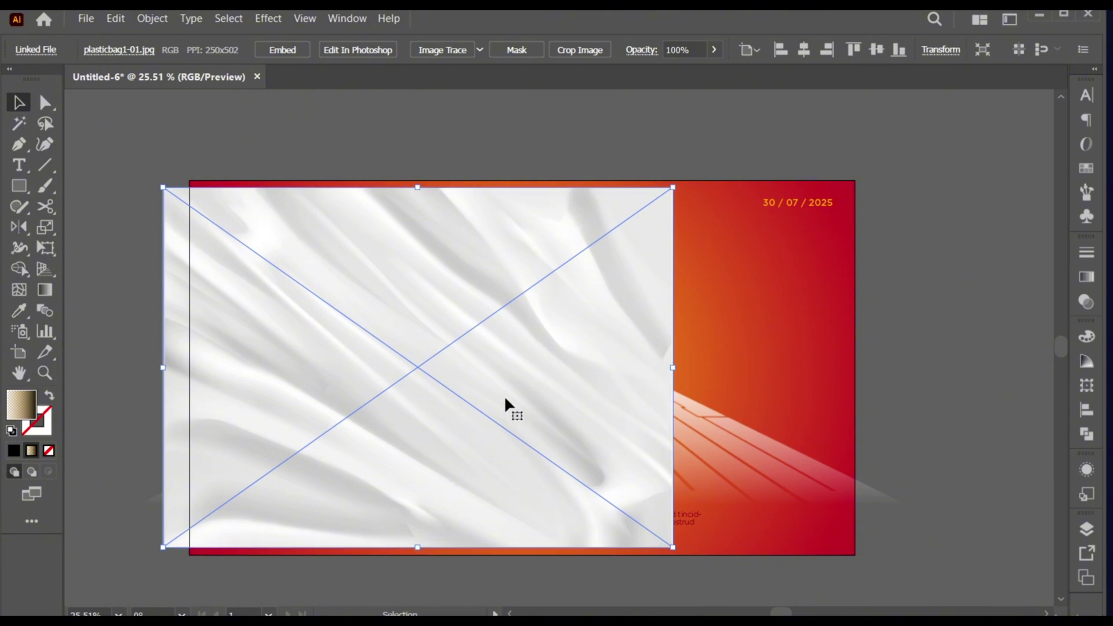
drag(504, 403, 532, 403)
drag(703, 368, 855, 377)
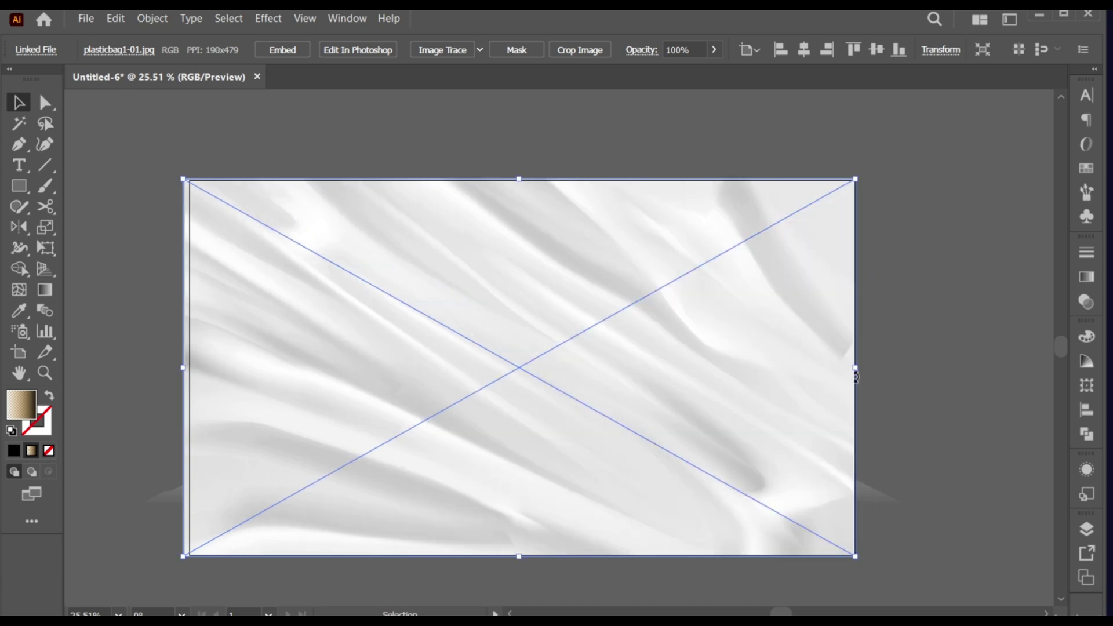
- Set the plastic texture image's blending mode to Multiply and its opacity to 60%, leaving nothing selected
click(1087, 302)
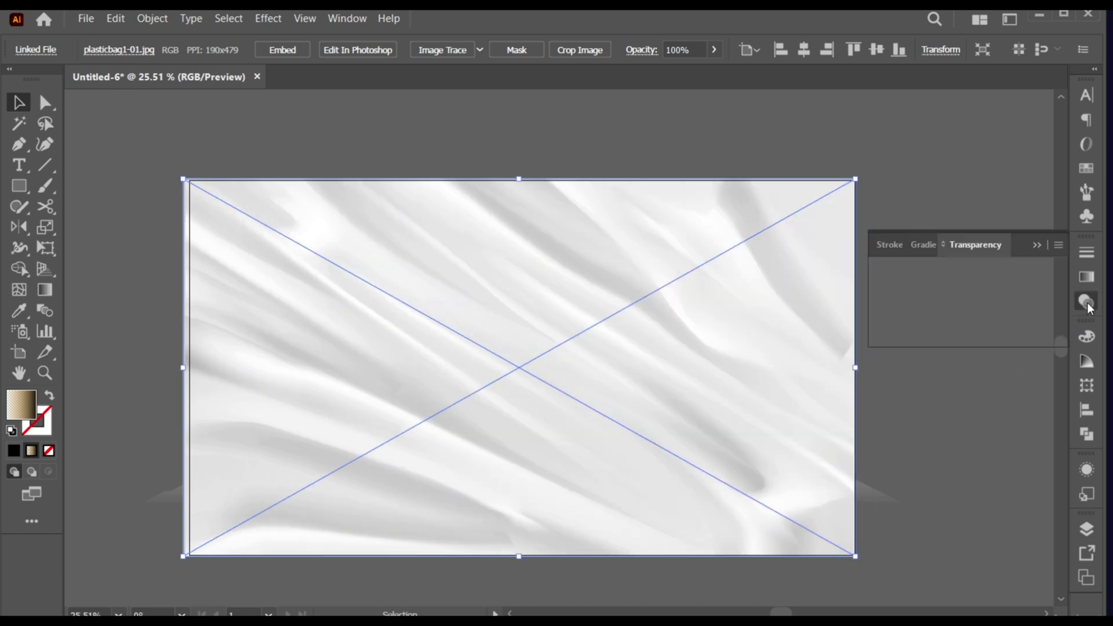
click(919, 272)
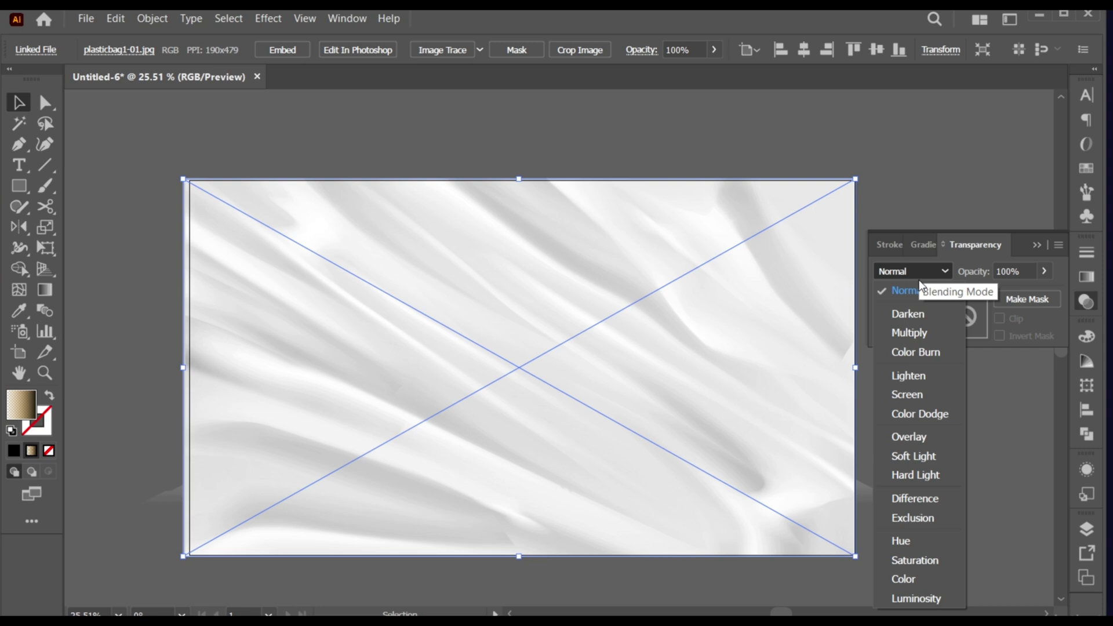
click(918, 332)
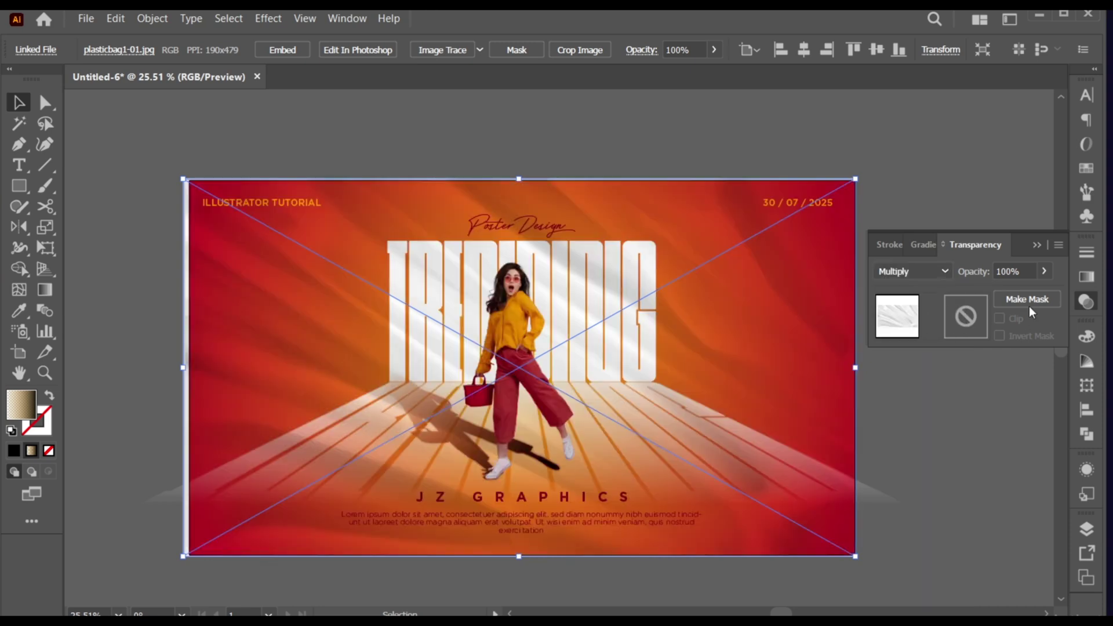
click(1030, 268)
text(60)
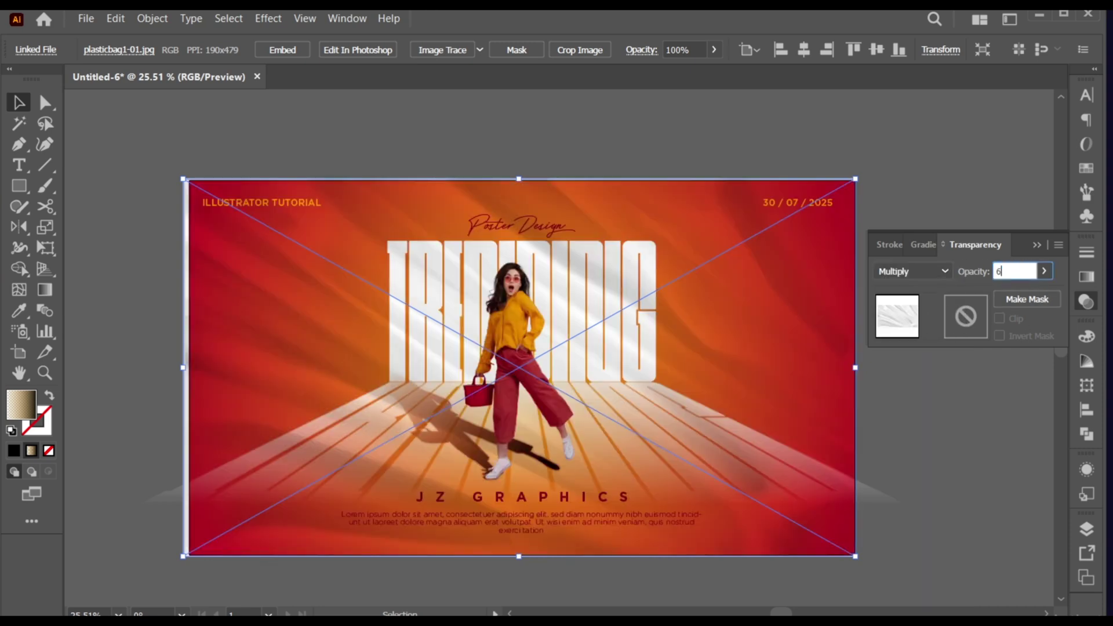
key(Return)
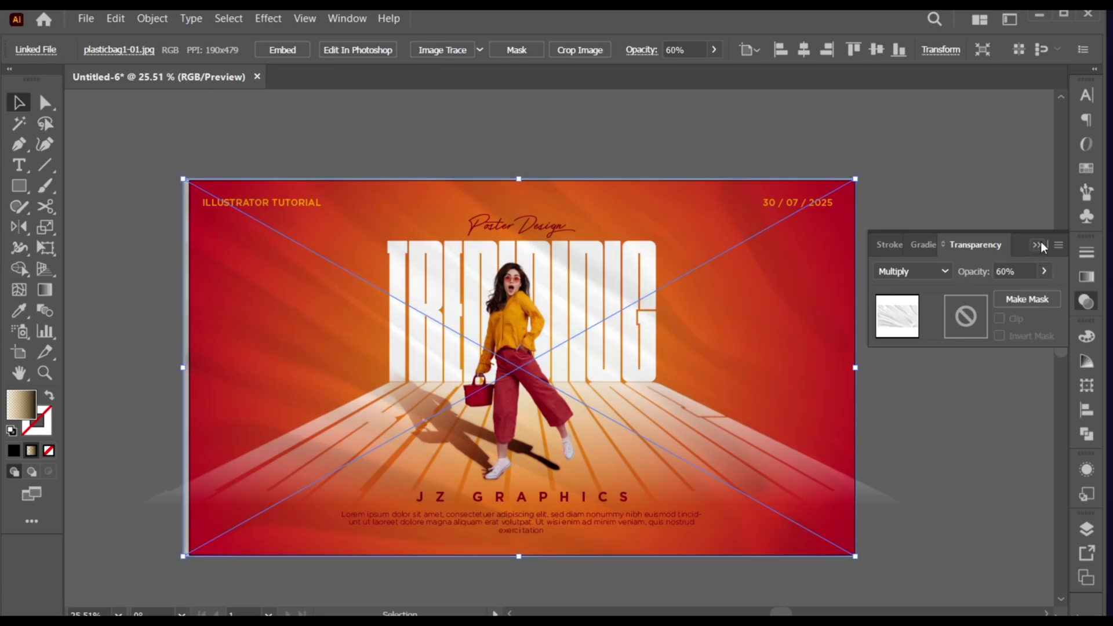
click(1037, 245)
click(919, 378)
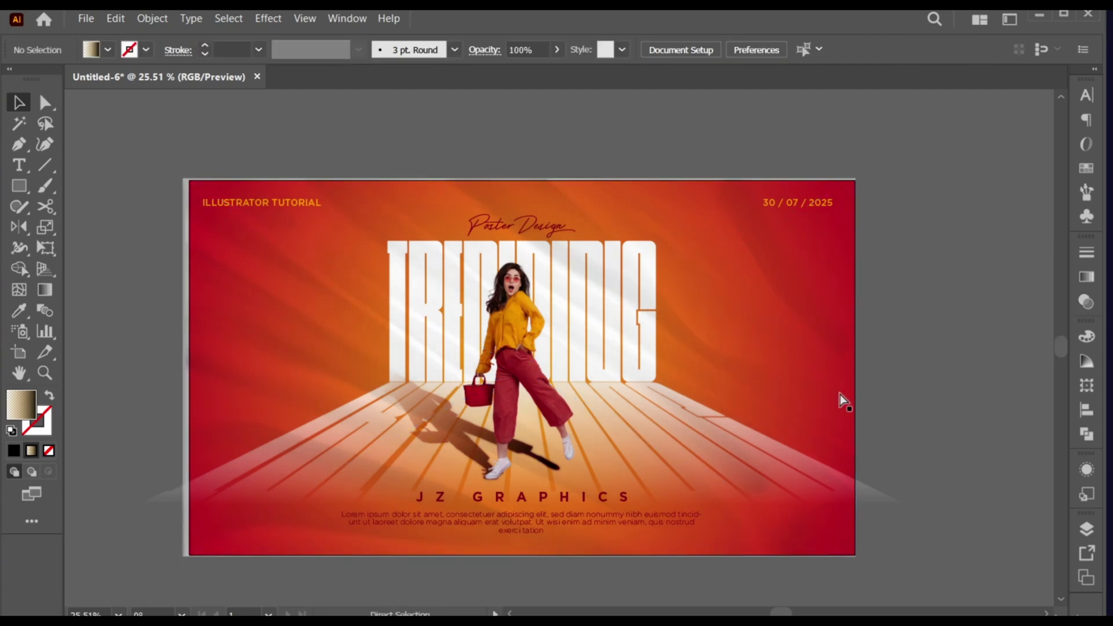
- Fit the artboard in the window and turn on Trim View to hide artwork outside the poster's edges
key(ctrl+0)
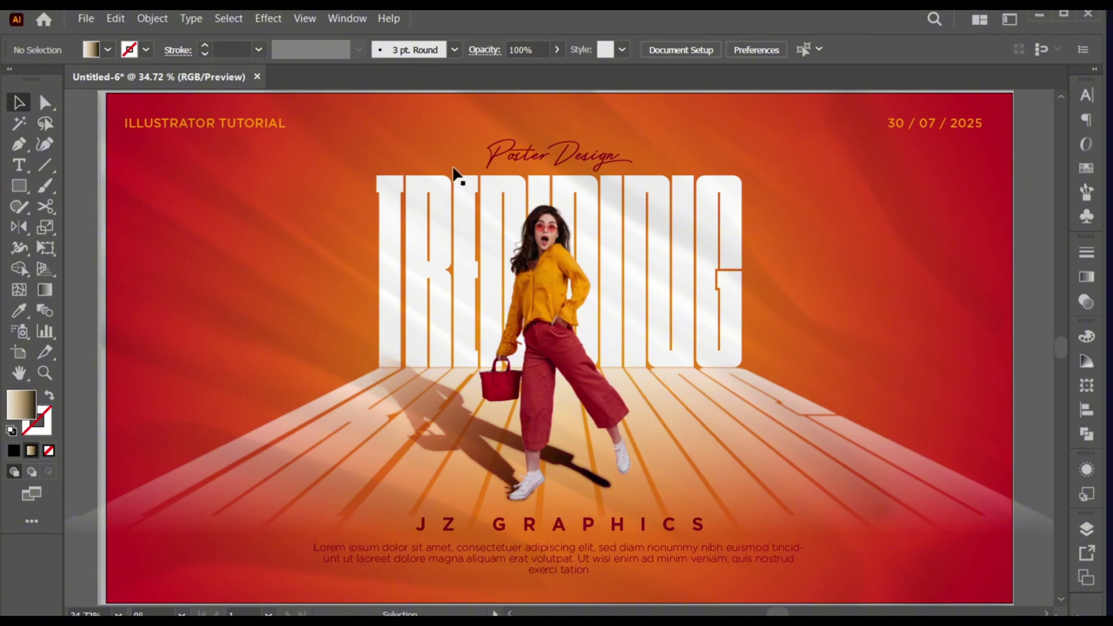
click(304, 19)
click(371, 119)
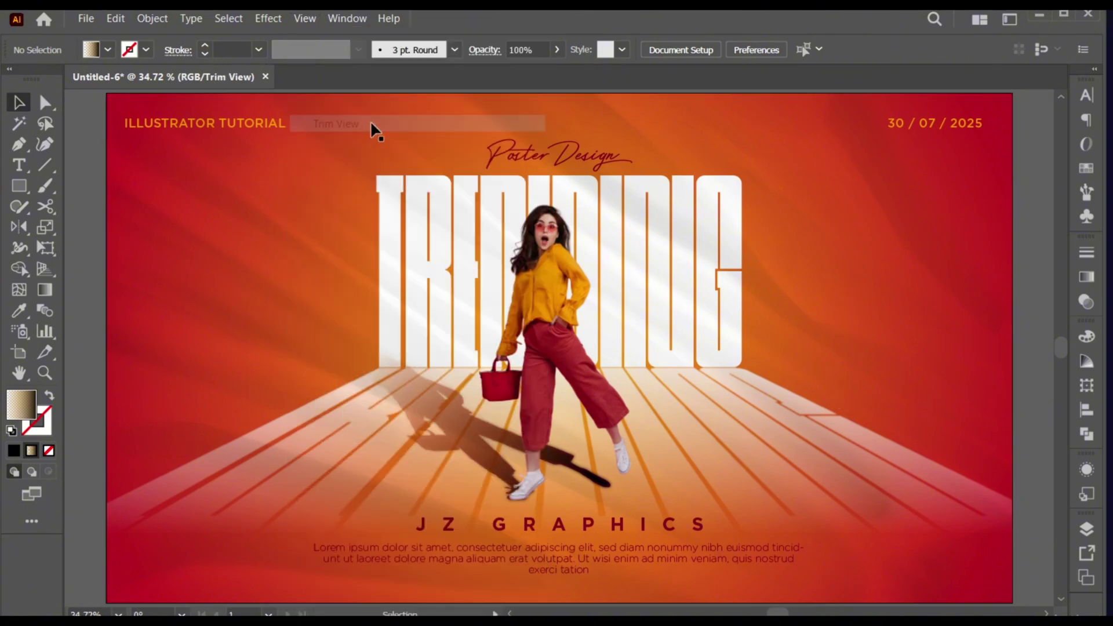